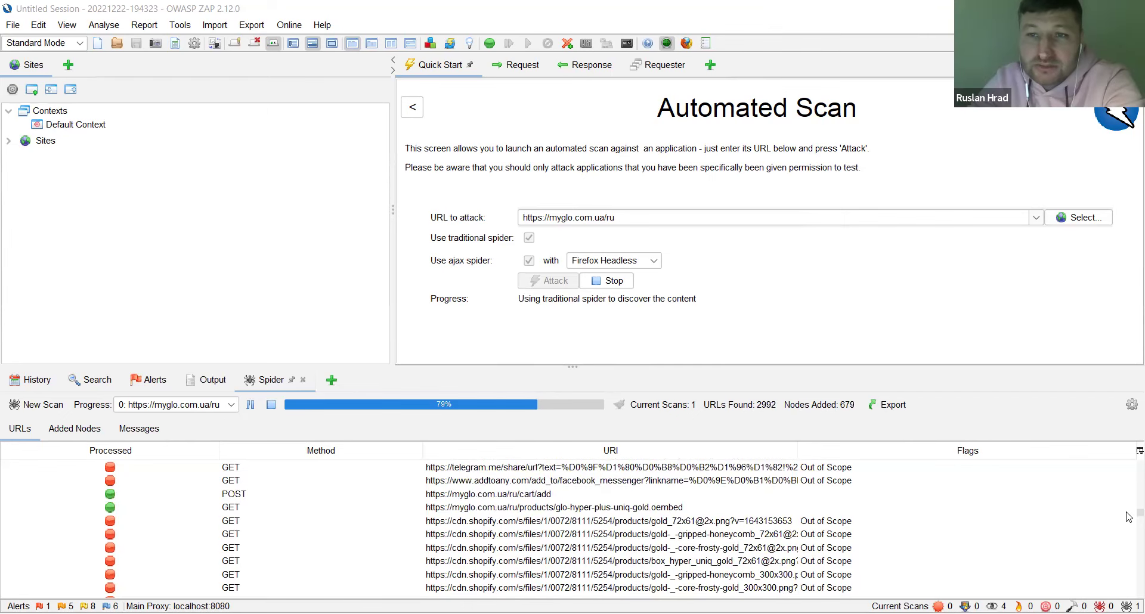
left_click_drag(1129, 513, 1129, 537)
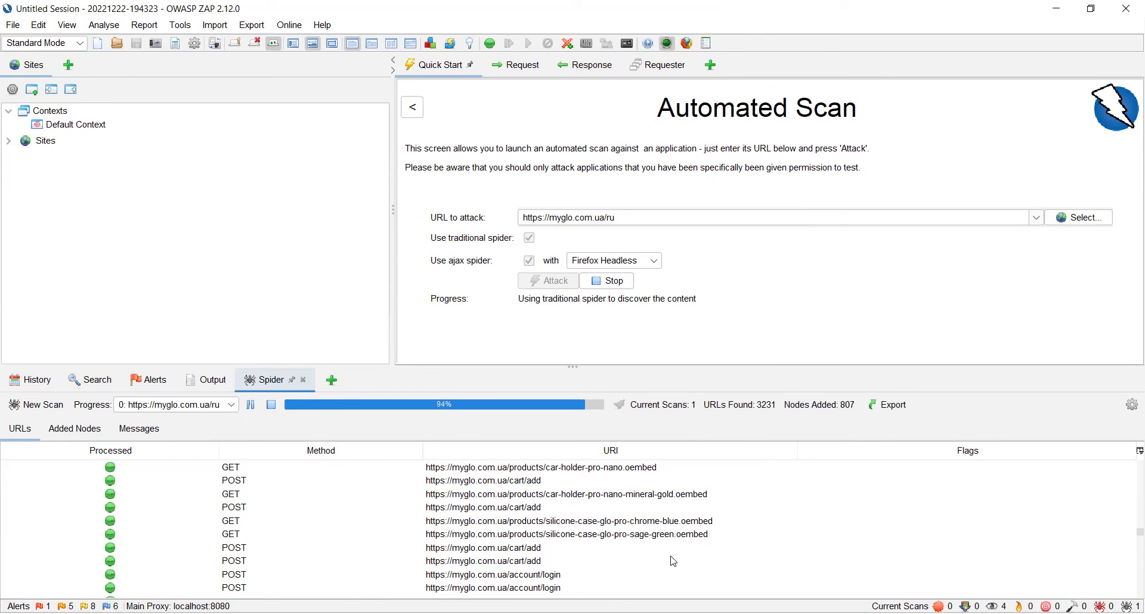
scroll(674, 559, "down", 2)
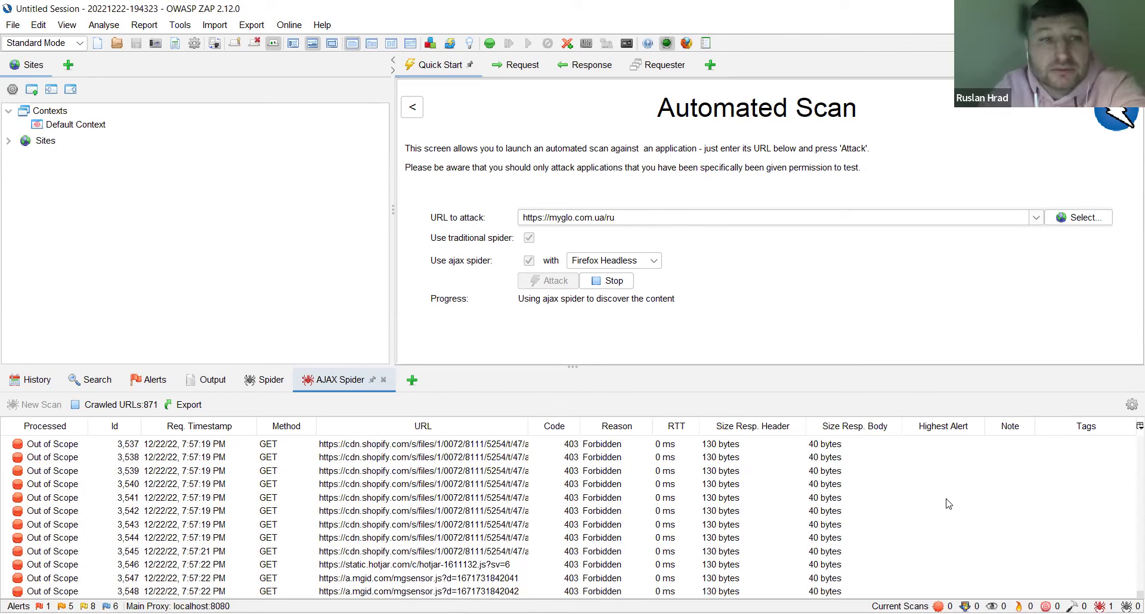
scroll(948, 505, "up", 1)
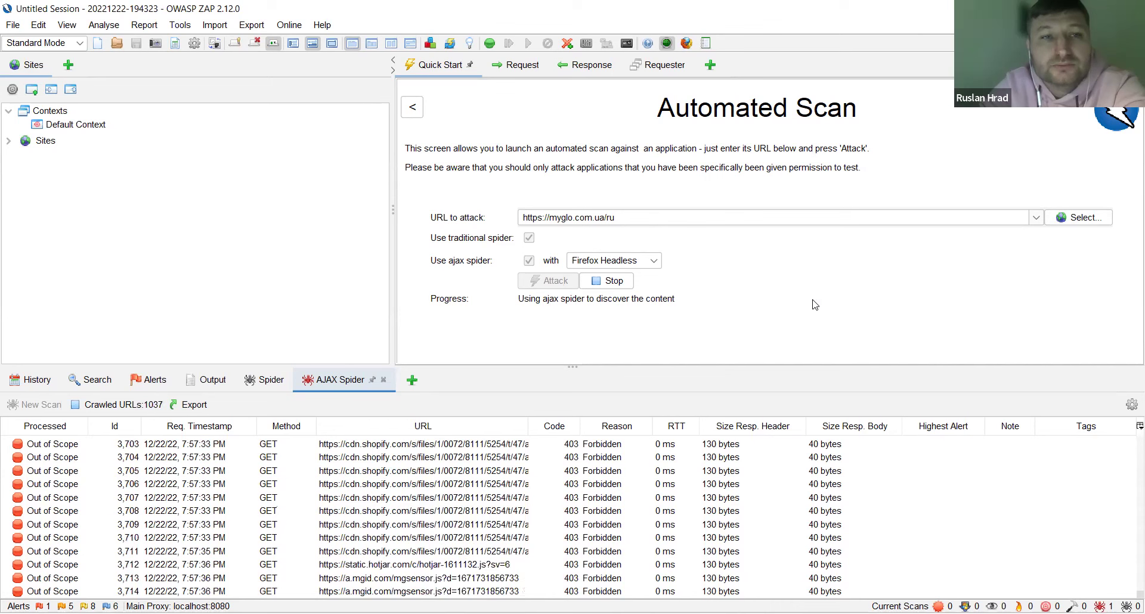
Open report generation for the current session and review its naming options, risk and confidence filters, template sections and scope
left_click(146, 28)
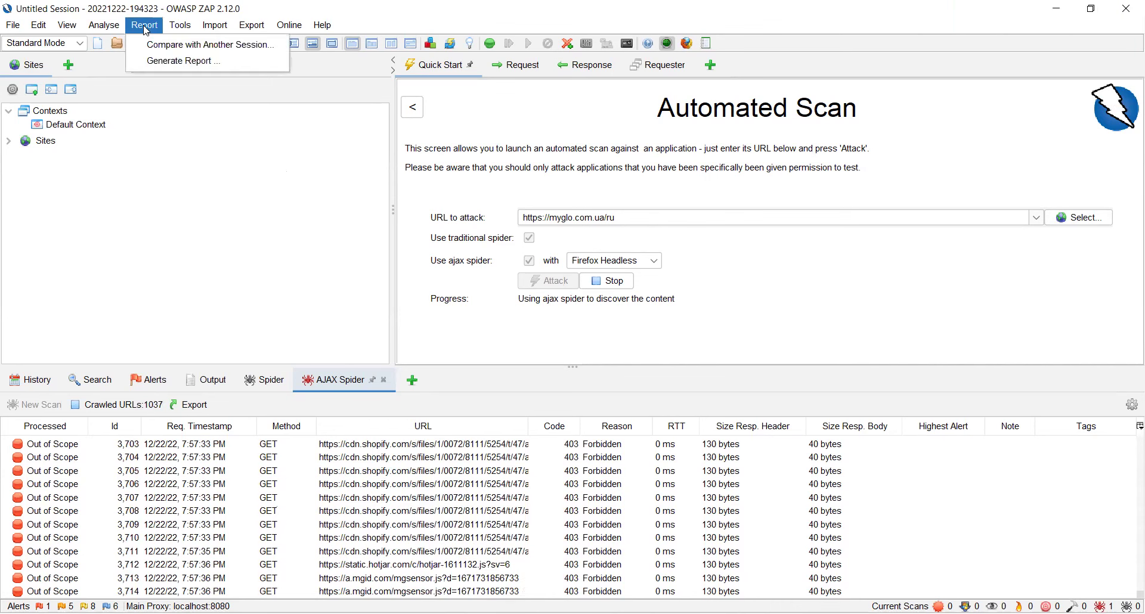
left_click(168, 62)
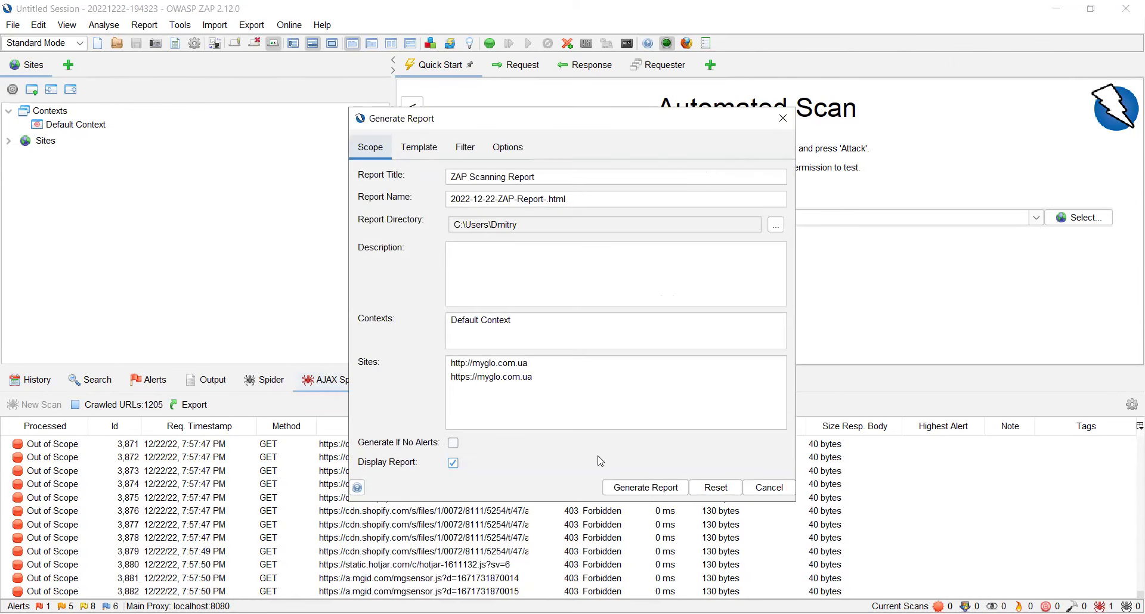
left_click(514, 151)
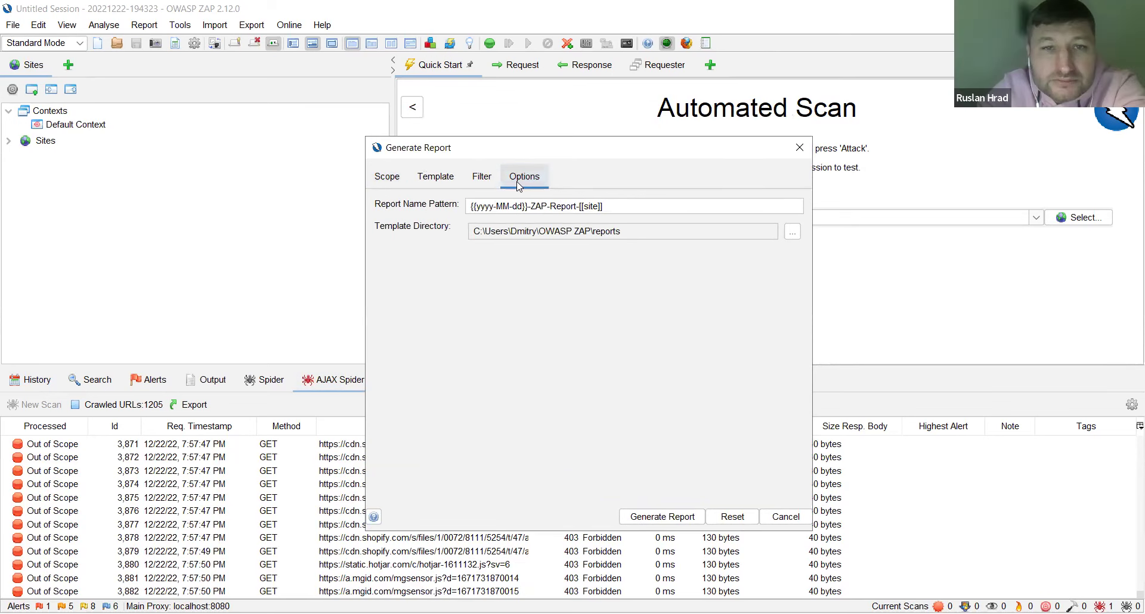
left_click(479, 179)
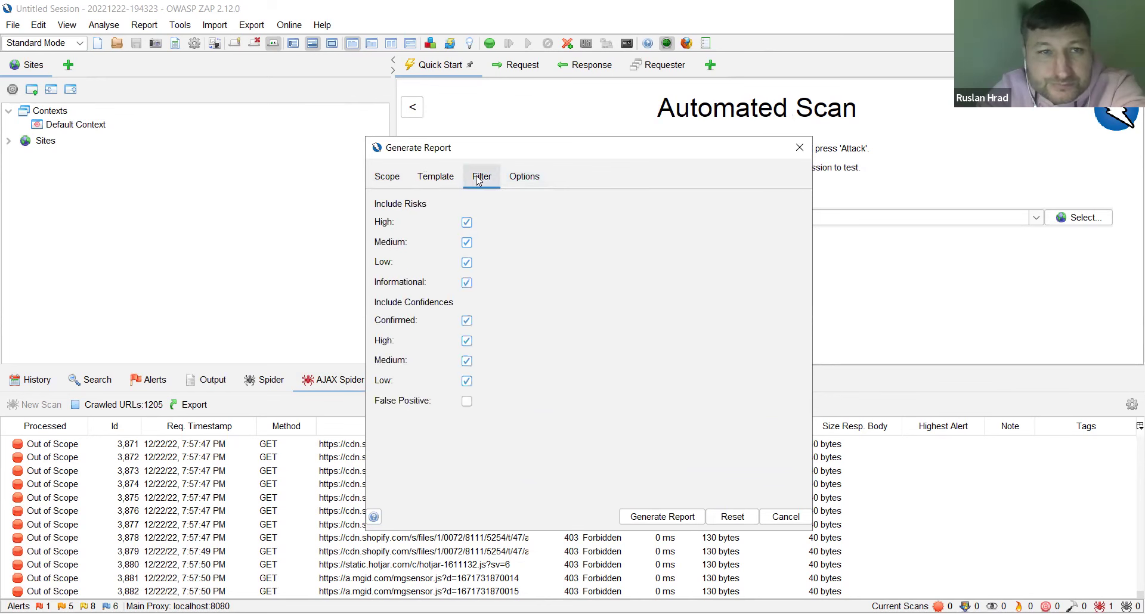
left_click(433, 180)
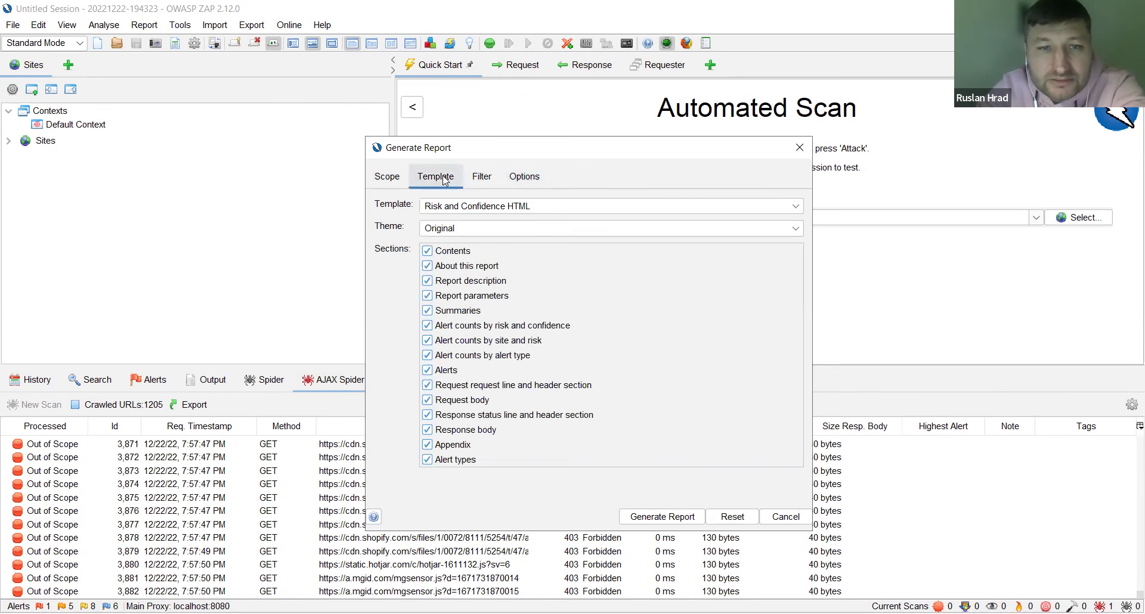
left_click(404, 181)
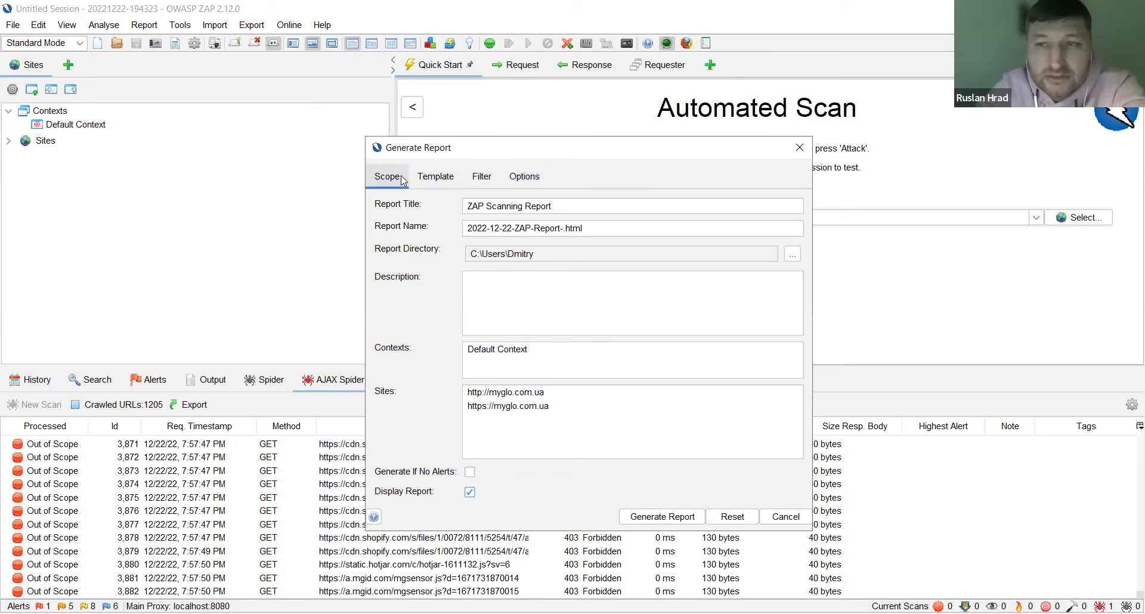
Set the report template to Traditional PDF Report and generate the report
left_click(439, 180)
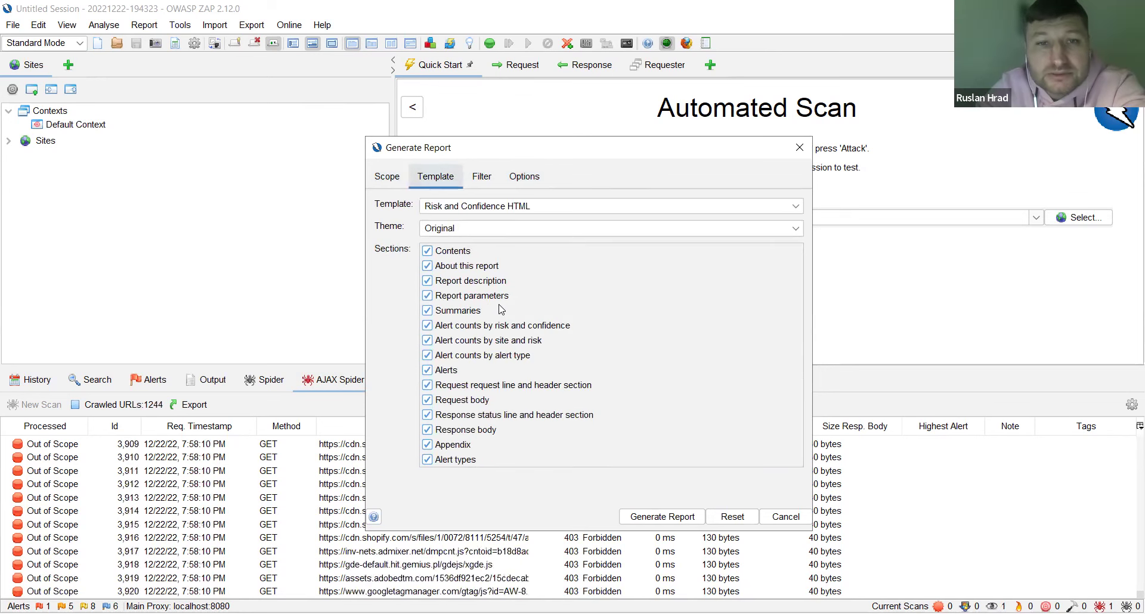
left_click(518, 207)
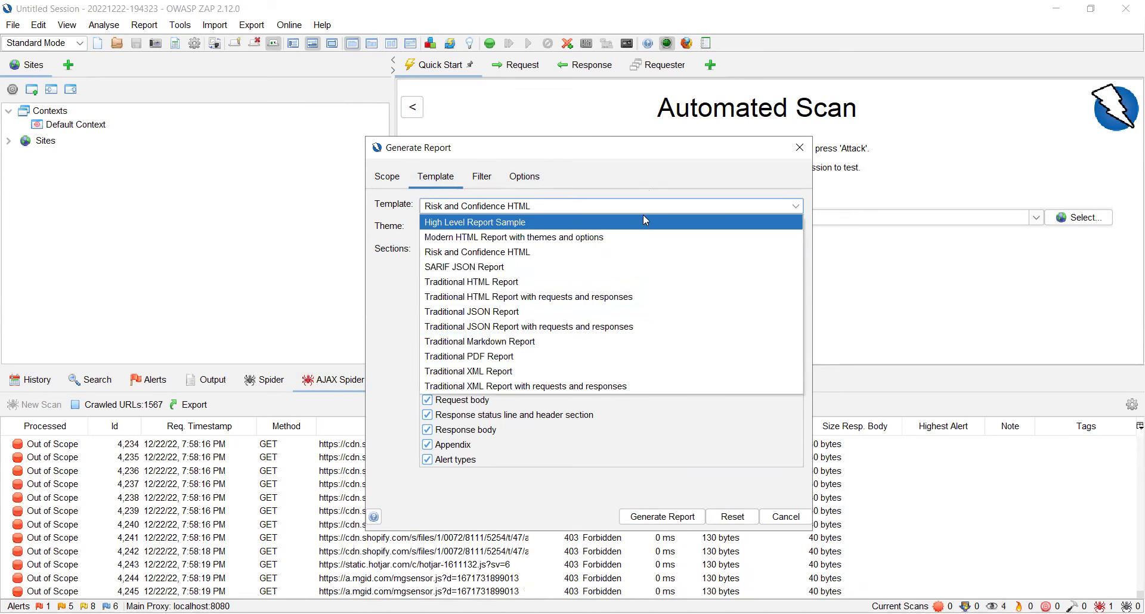
left_click(544, 357)
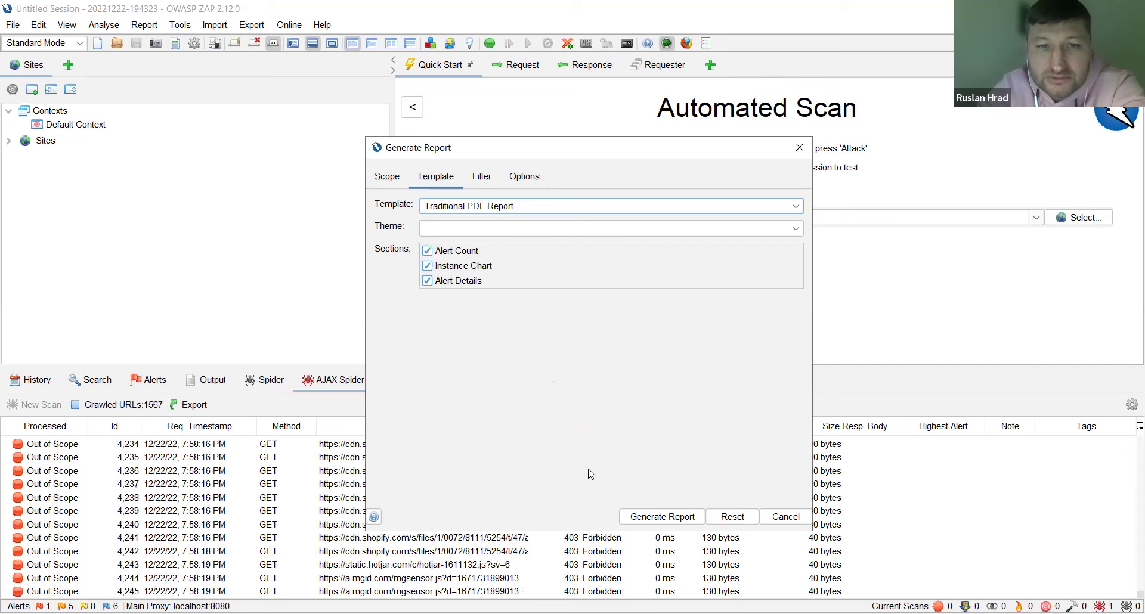
left_click(667, 522)
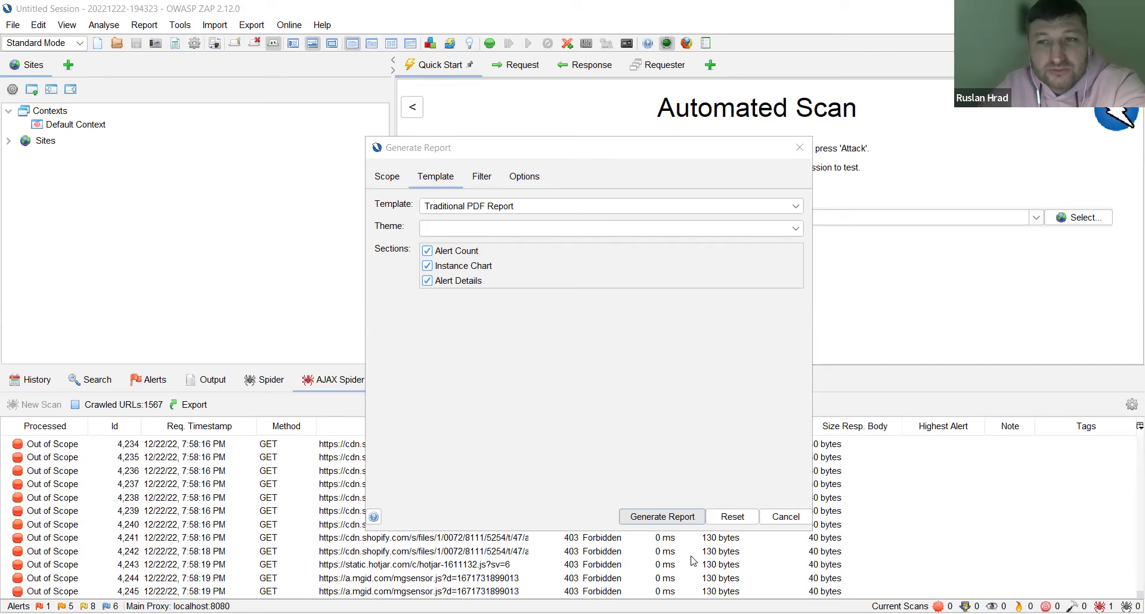
left_click(711, 476)
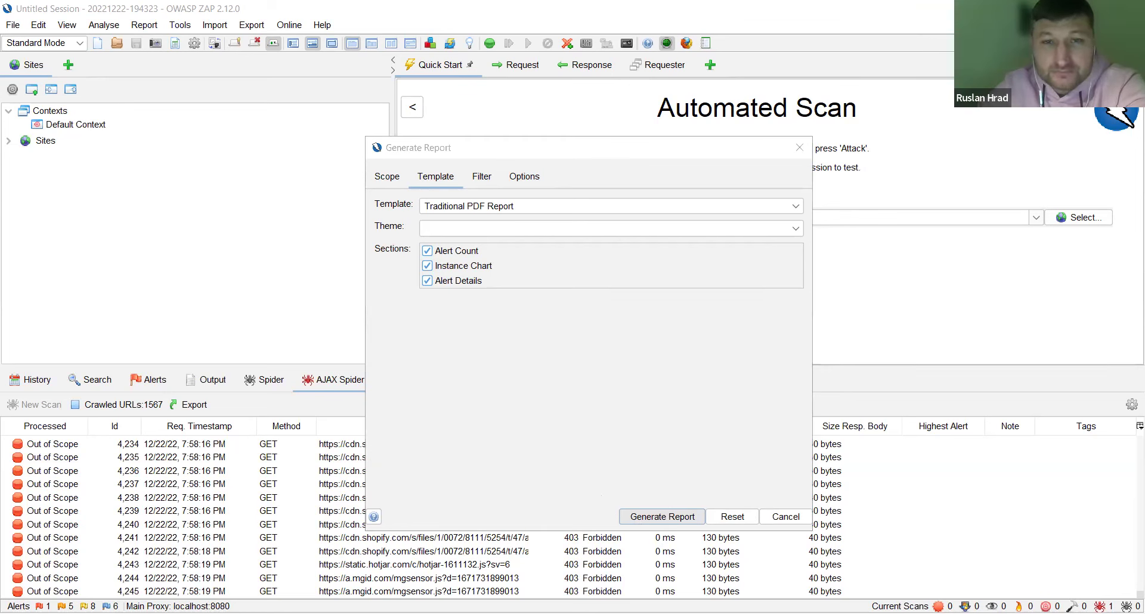
left_click(386, 420)
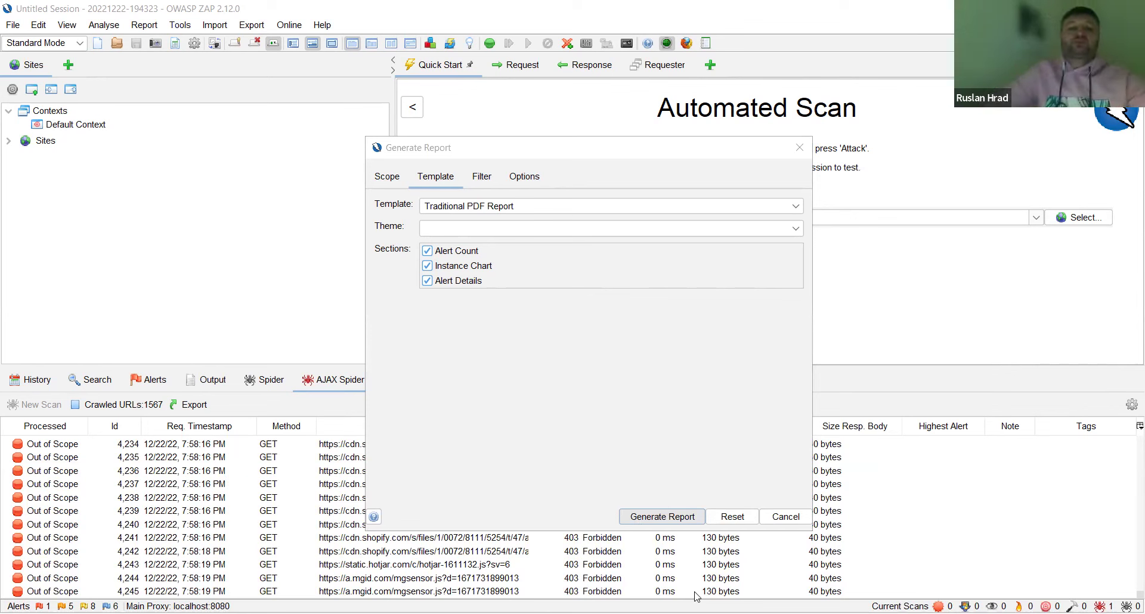
left_click(508, 425)
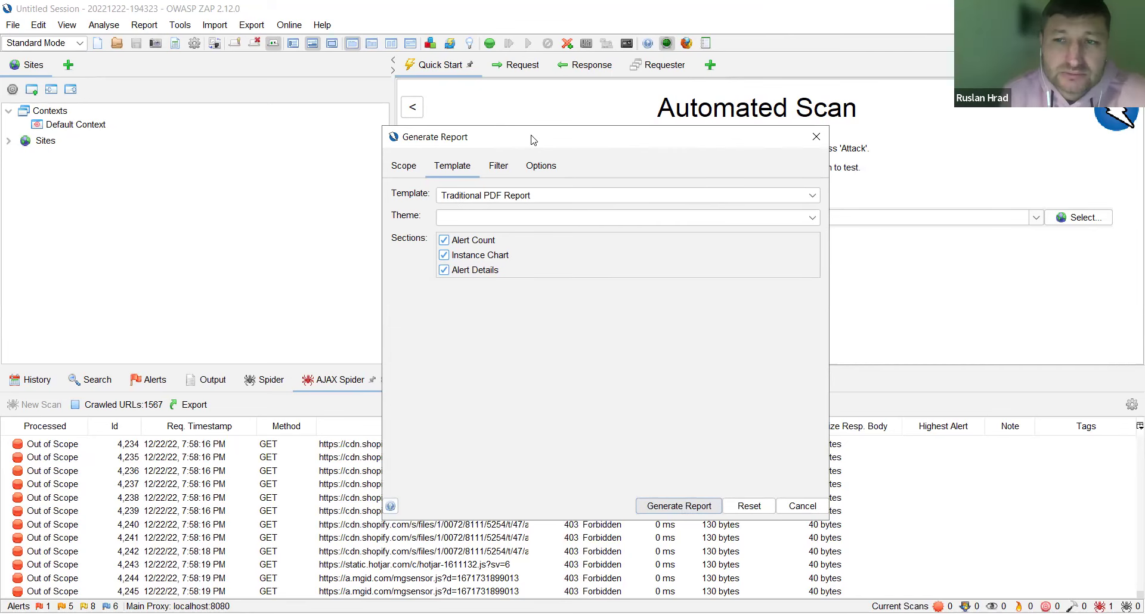
left_click_drag(533, 139, 472, 106)
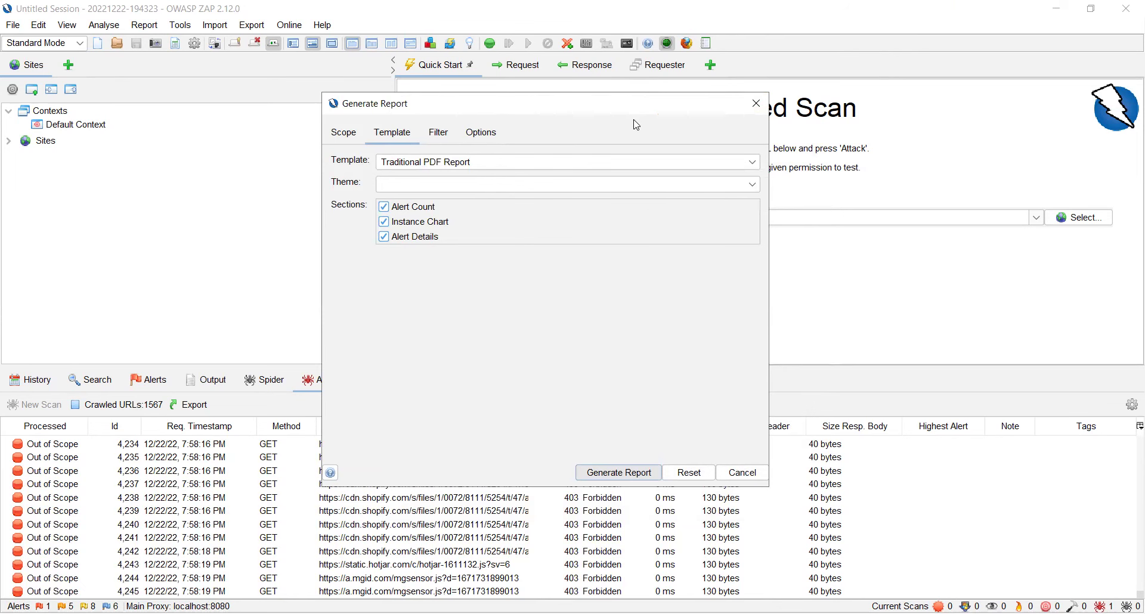
left_click_drag(636, 125, 701, 138)
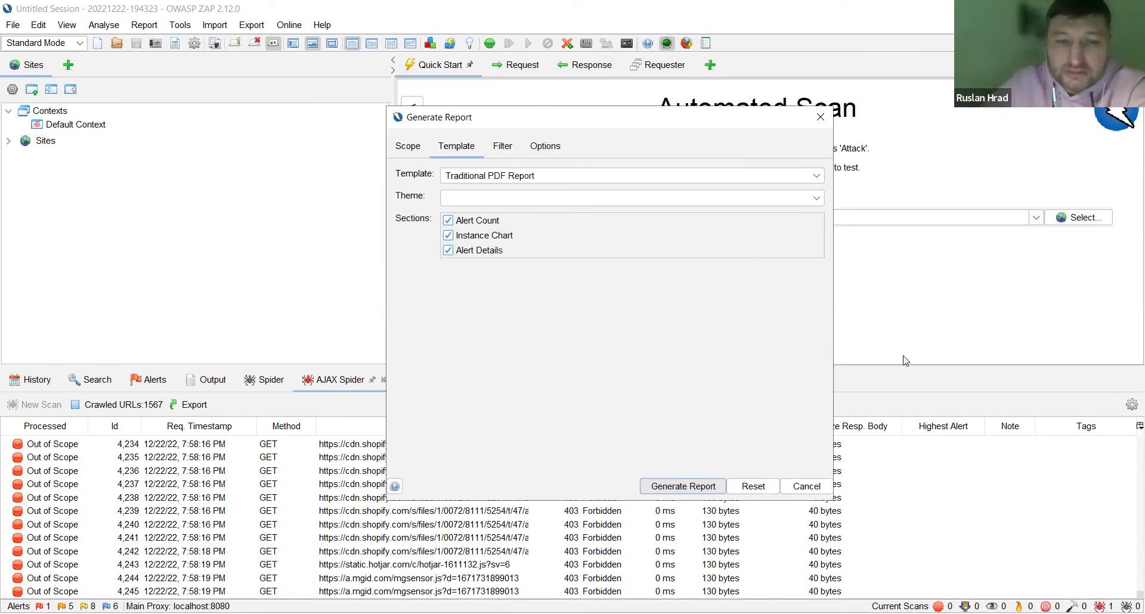
left_click(928, 549)
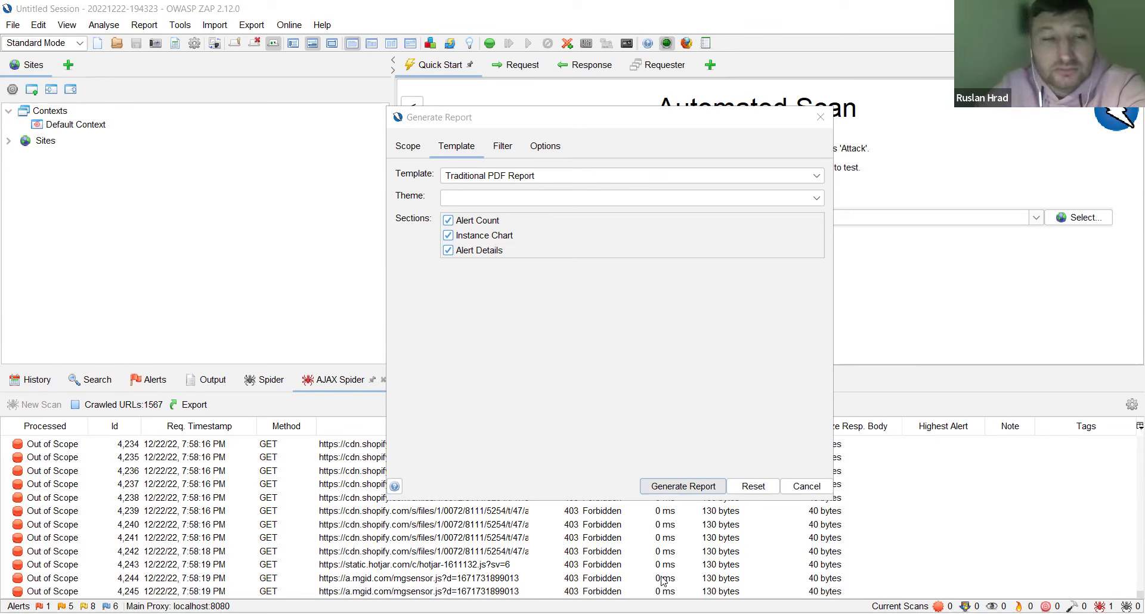
left_click(661, 358)
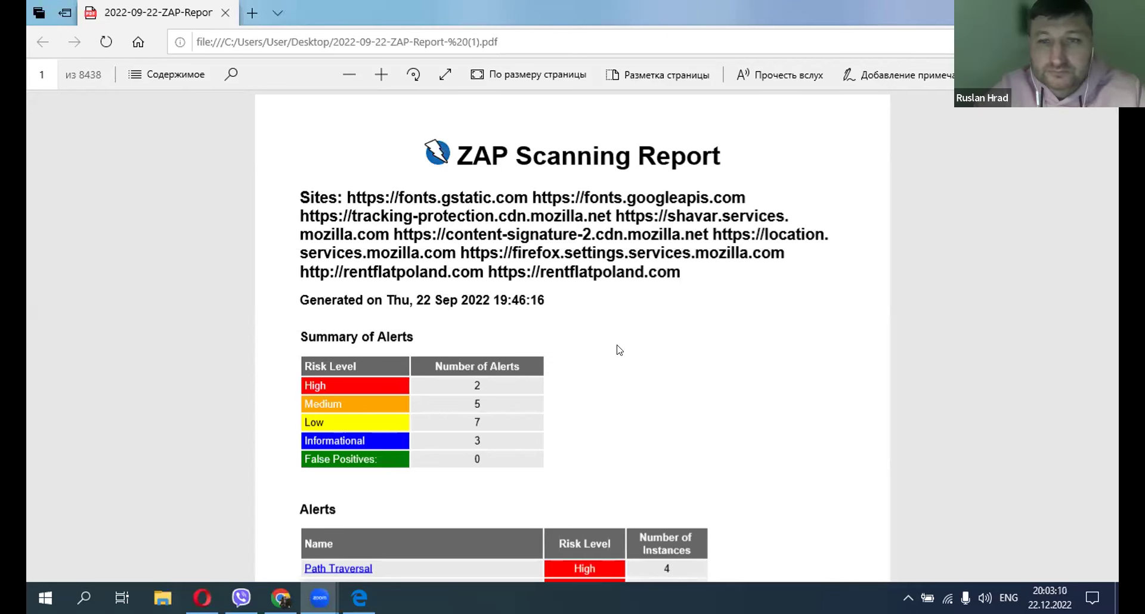
Examine the Summary of Alerts by risk level in the 2022-09-22 ZAP scanning report PDF open in Microsoft Edge
left_click(130, 353)
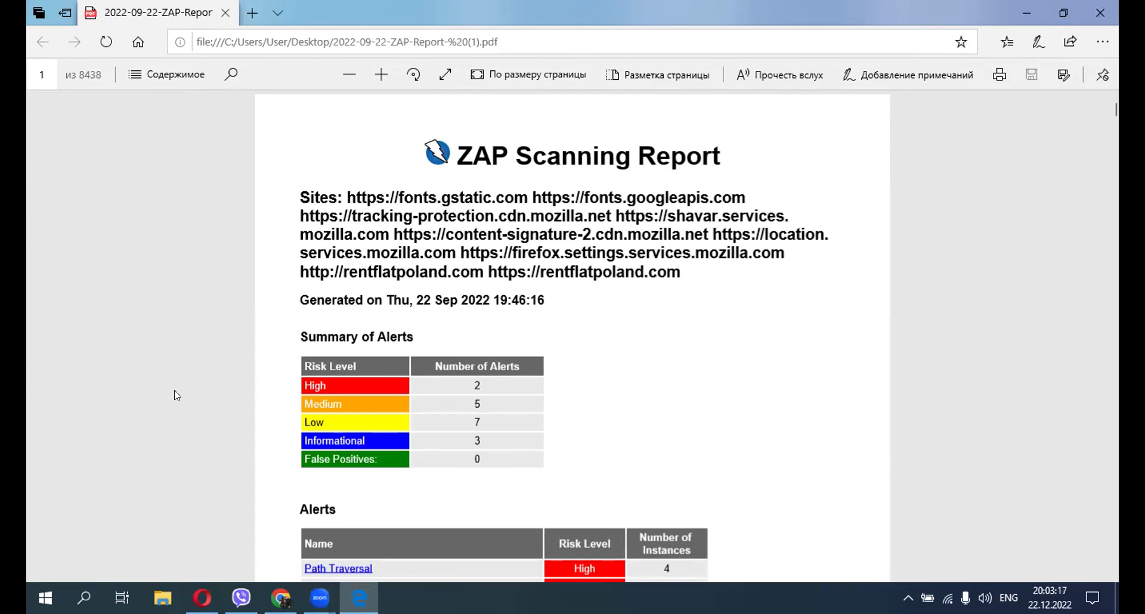
scroll(176, 396, "down", 2)
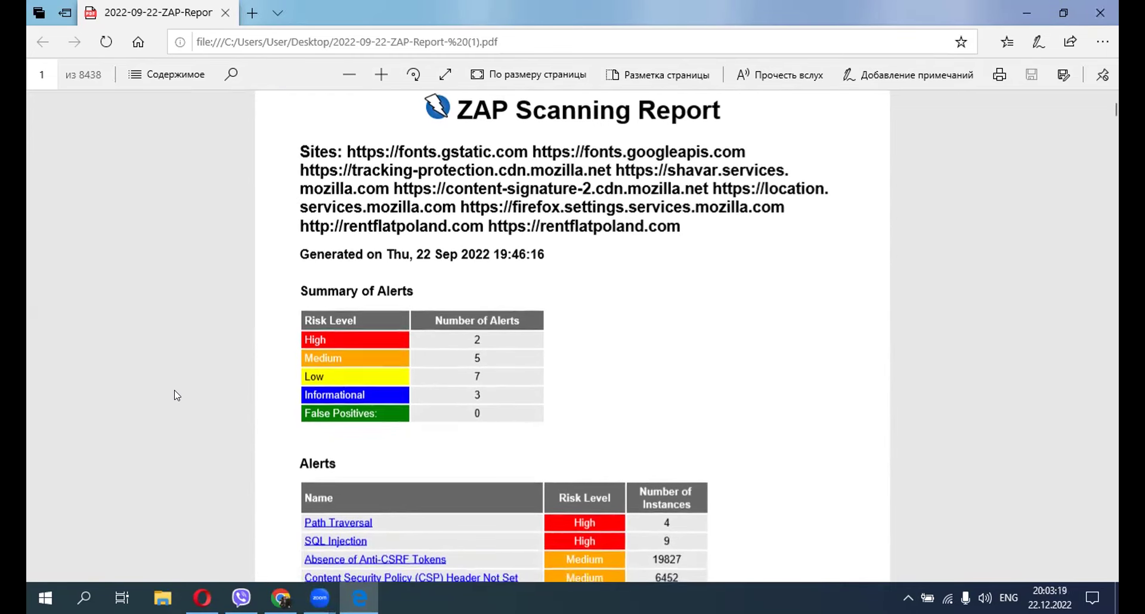
scroll(177, 395, "down", 1)
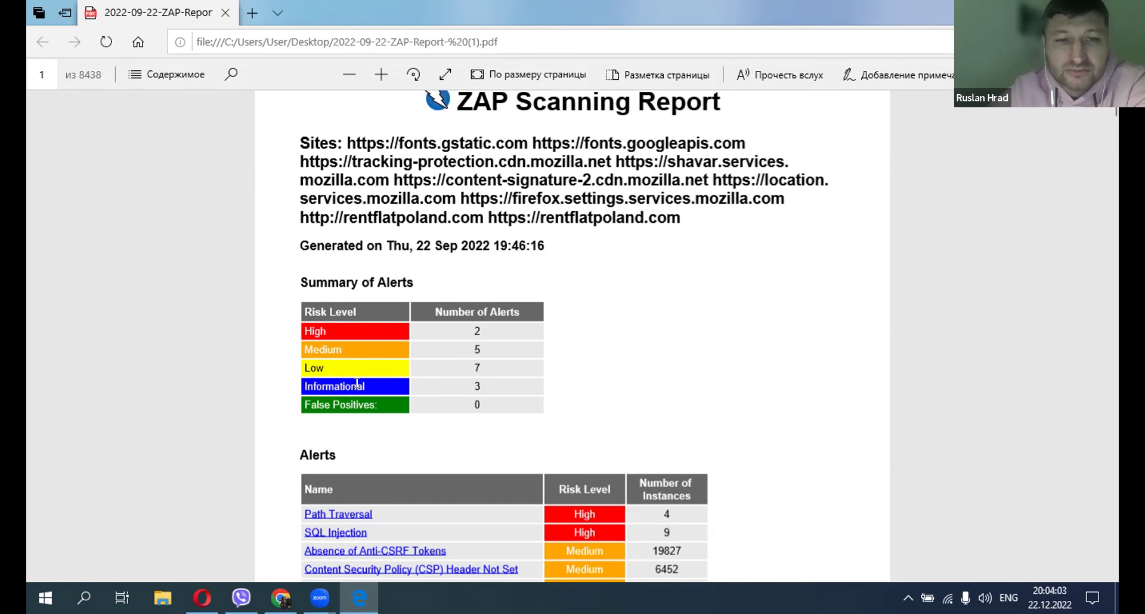
left_click_drag(372, 381, 301, 383)
left_click_drag(474, 384, 485, 383)
left_click(480, 385)
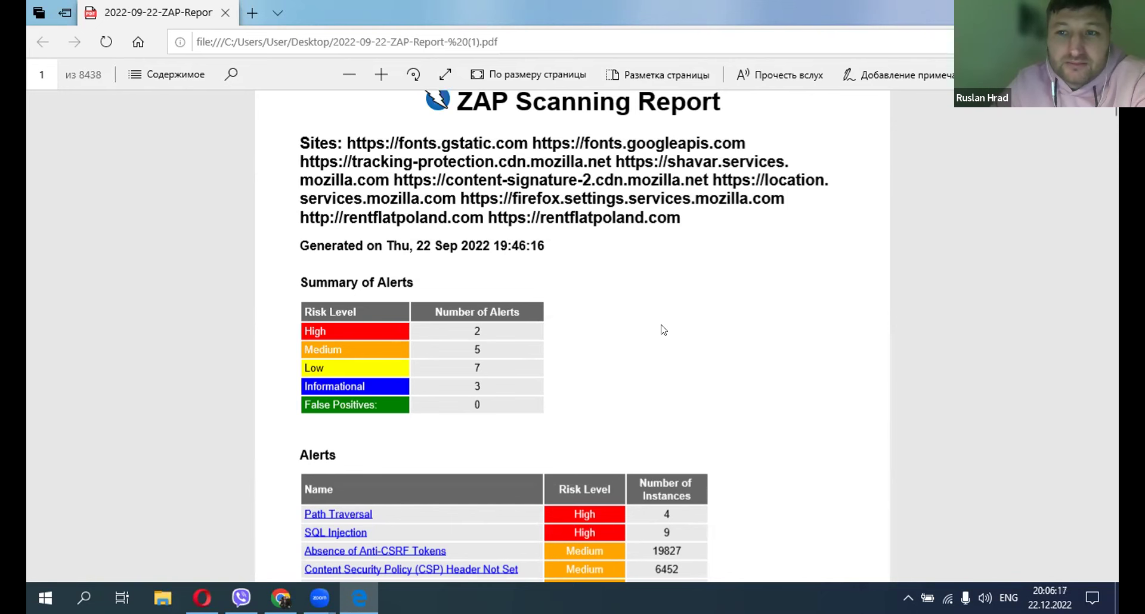
Review the report's Alerts table, comparing each vulnerability's name, risk level and number of instances
scroll(664, 330, "down", 2)
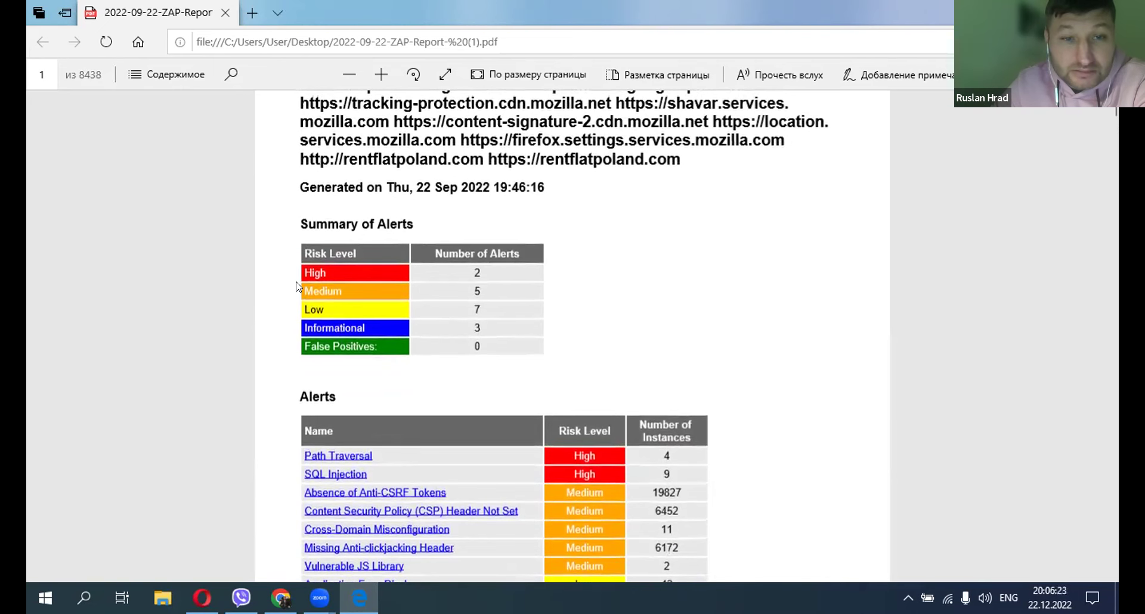
scroll(271, 378, "down", 5)
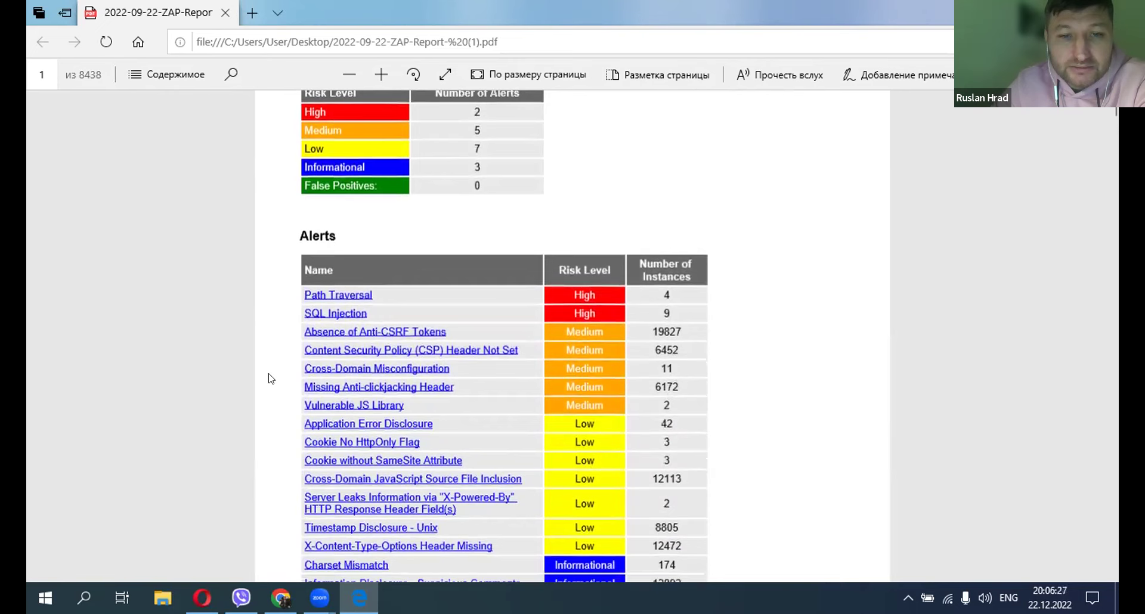
scroll(271, 379, "down", 1)
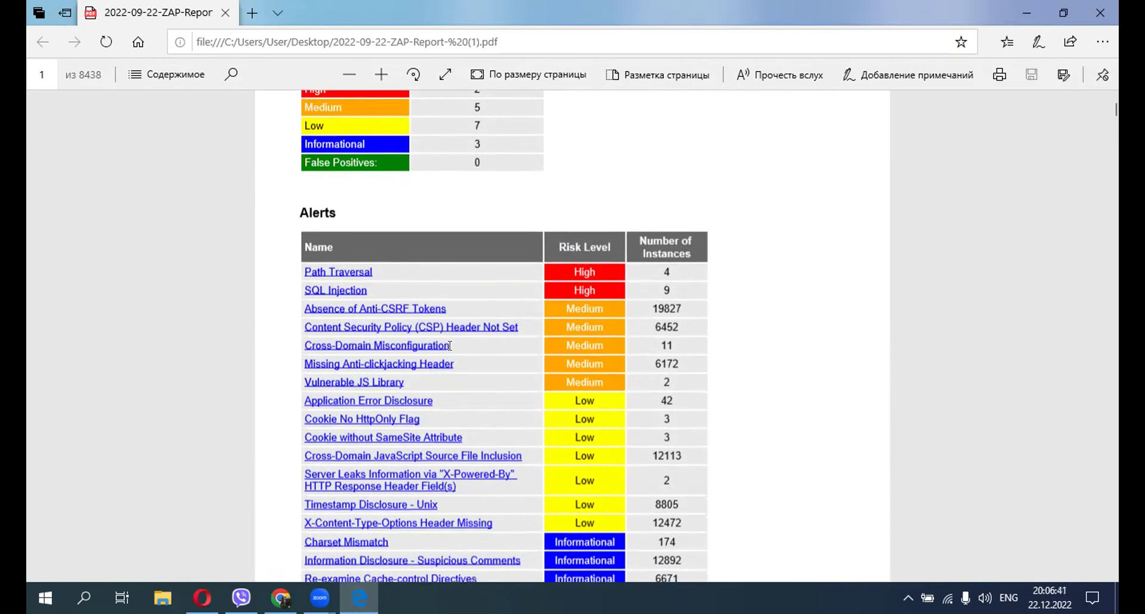
scroll(450, 346, "down", 1)
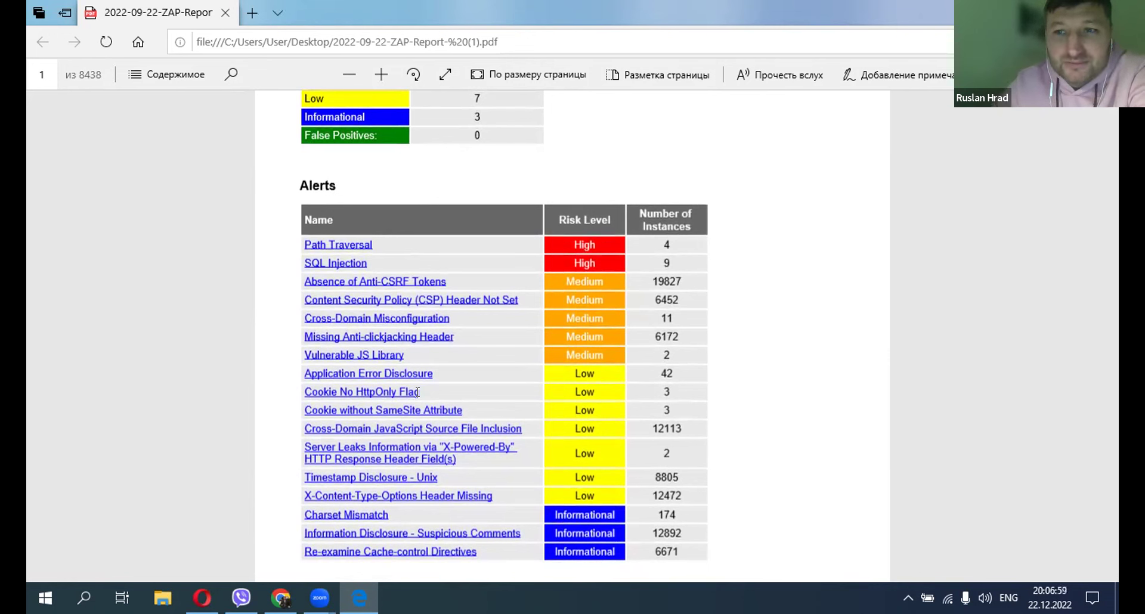
scroll(417, 393, "down", 1)
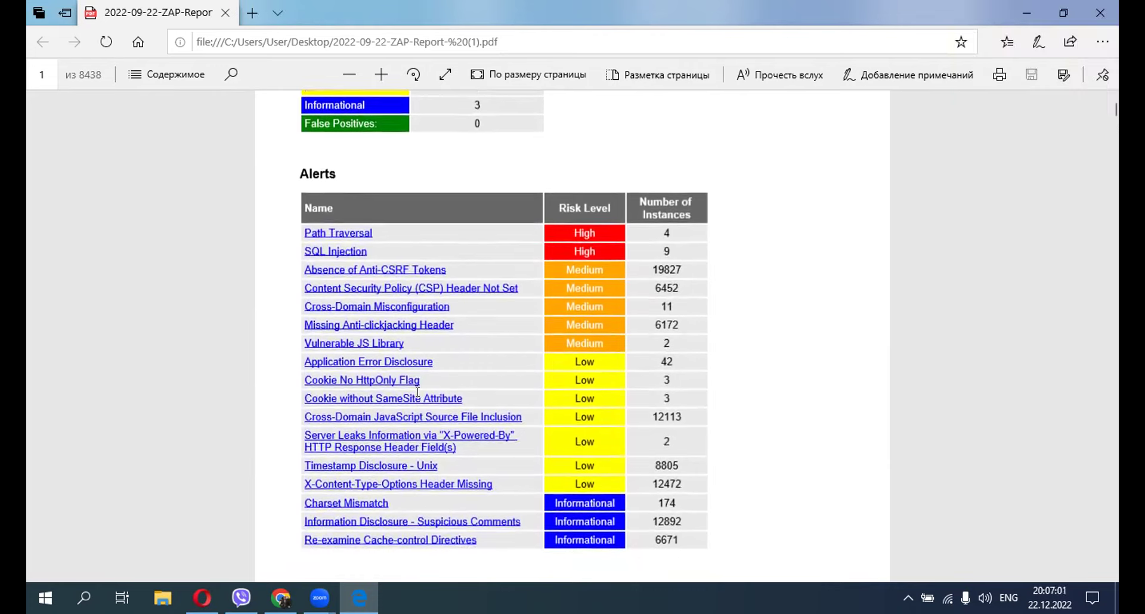
scroll(418, 392, "up", 1)
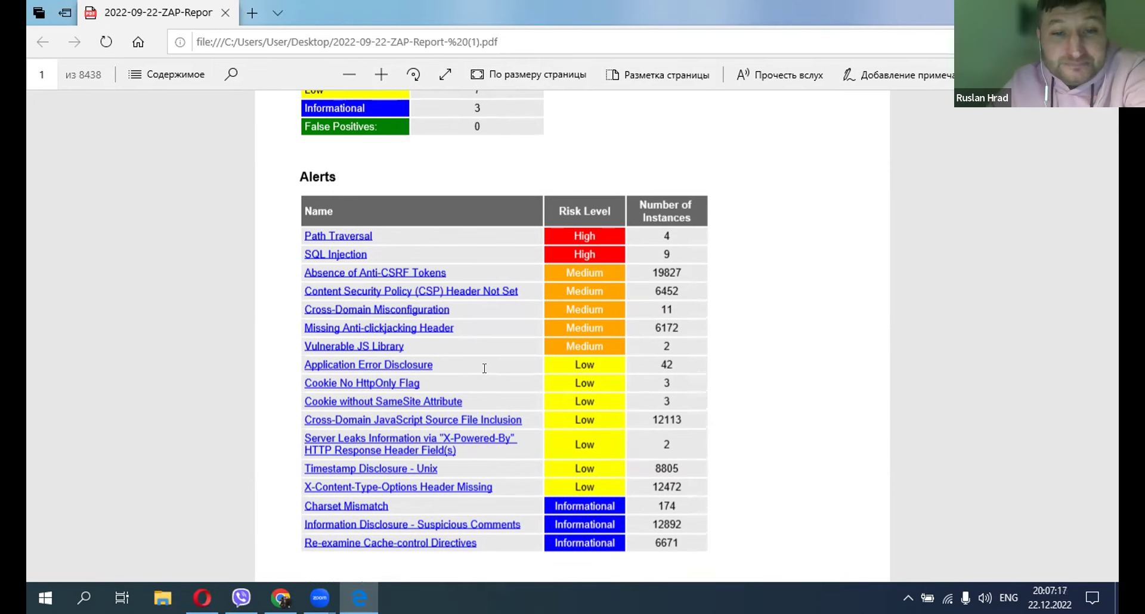
scroll(484, 364, "down", 1)
scroll(485, 358, "up", 2)
scroll(484, 359, "down", 1)
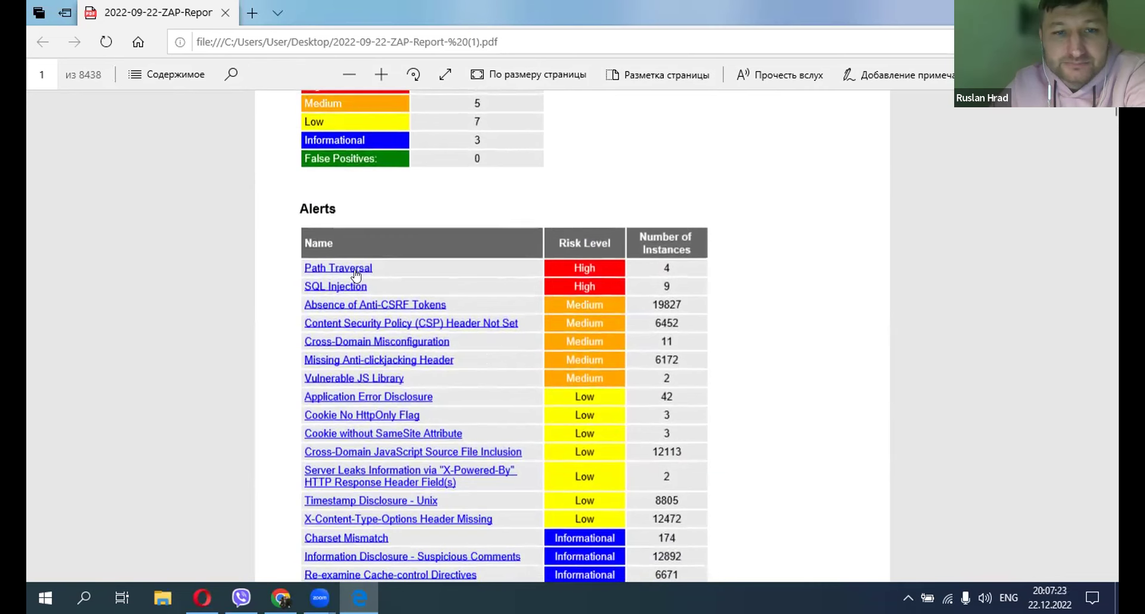
scroll(356, 275, "up", 6)
scroll(416, 418, "down", 2)
scroll(415, 418, "down", 3)
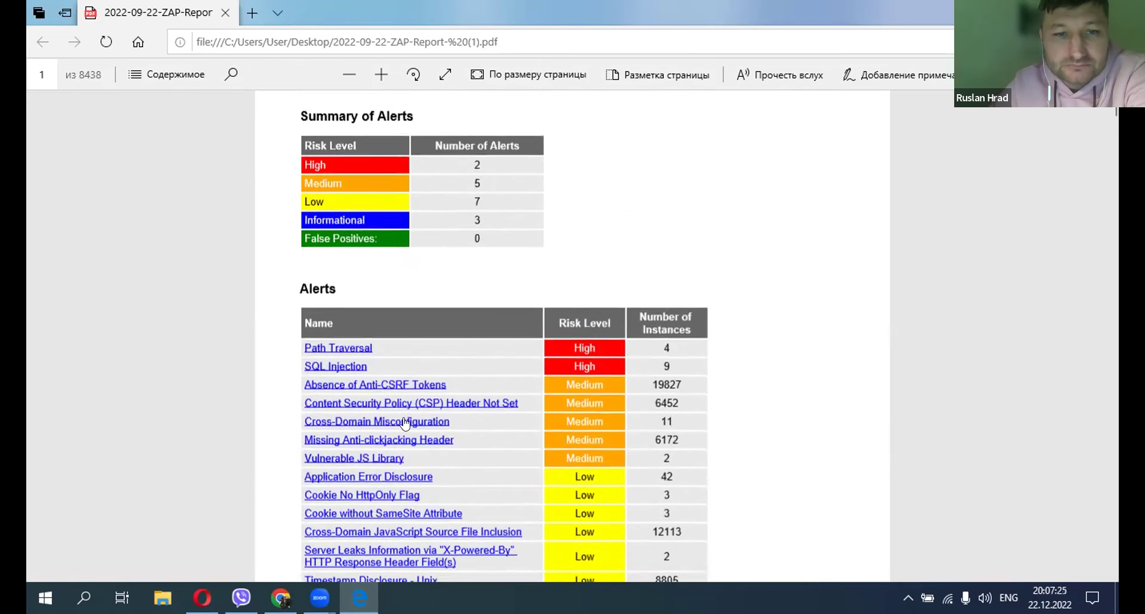
View the detail section for Absence of Anti-CSRF Tokens, then return to the Alerts table on the first page
left_click(380, 385)
scroll(382, 389, "up", 20)
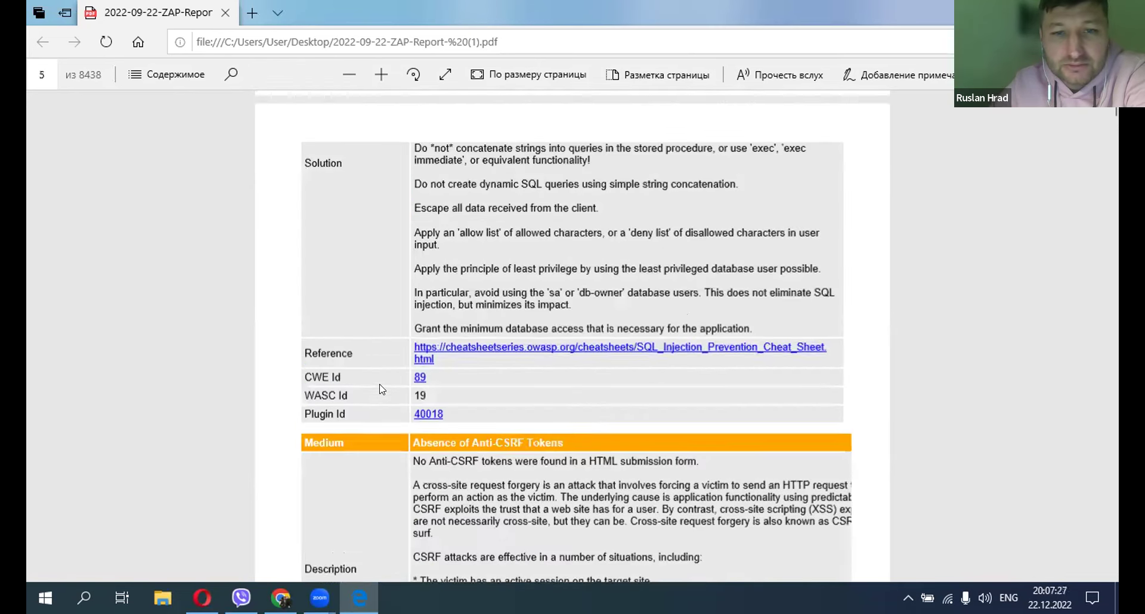
scroll(382, 389, "up", 8)
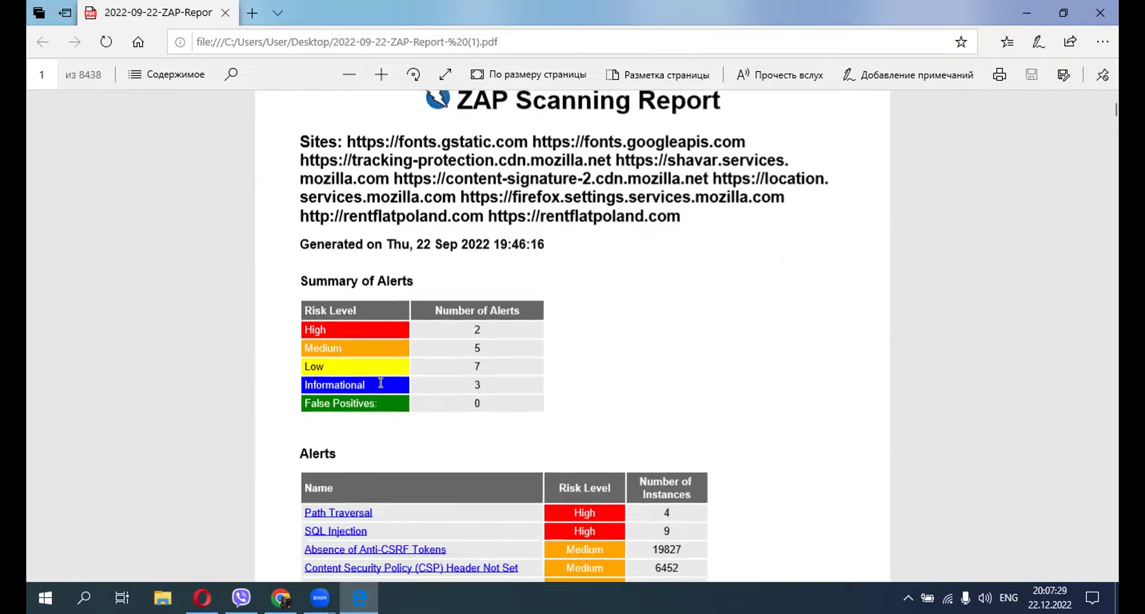
scroll(382, 385, "down", 5)
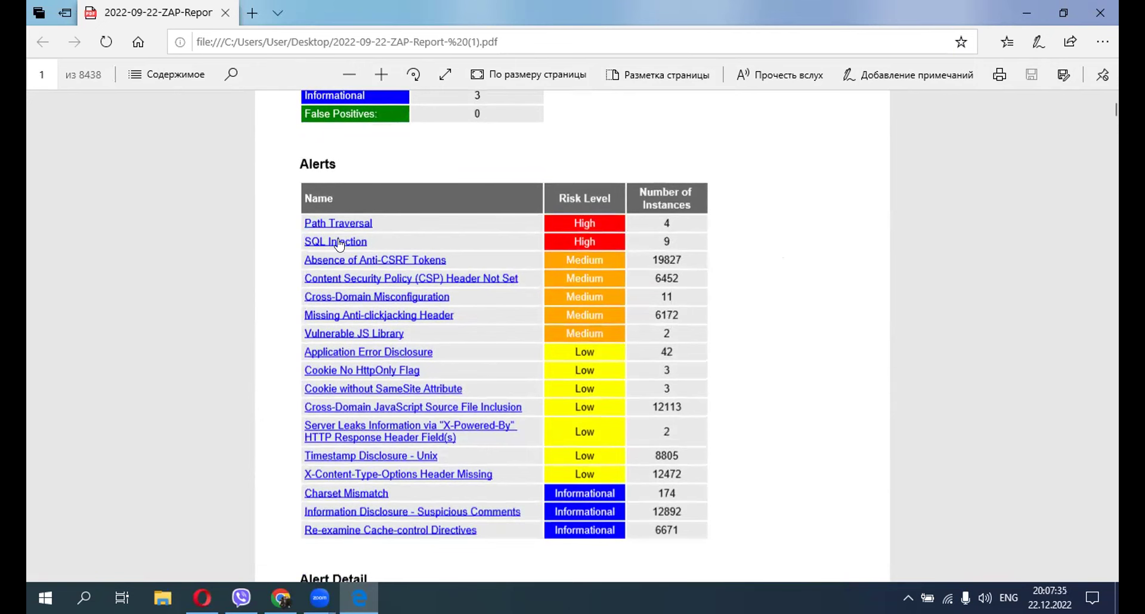
View the SQL Injection detail section with its affected URLs, methods and attacks, then return to the Alerts table on the first page
left_click(339, 242)
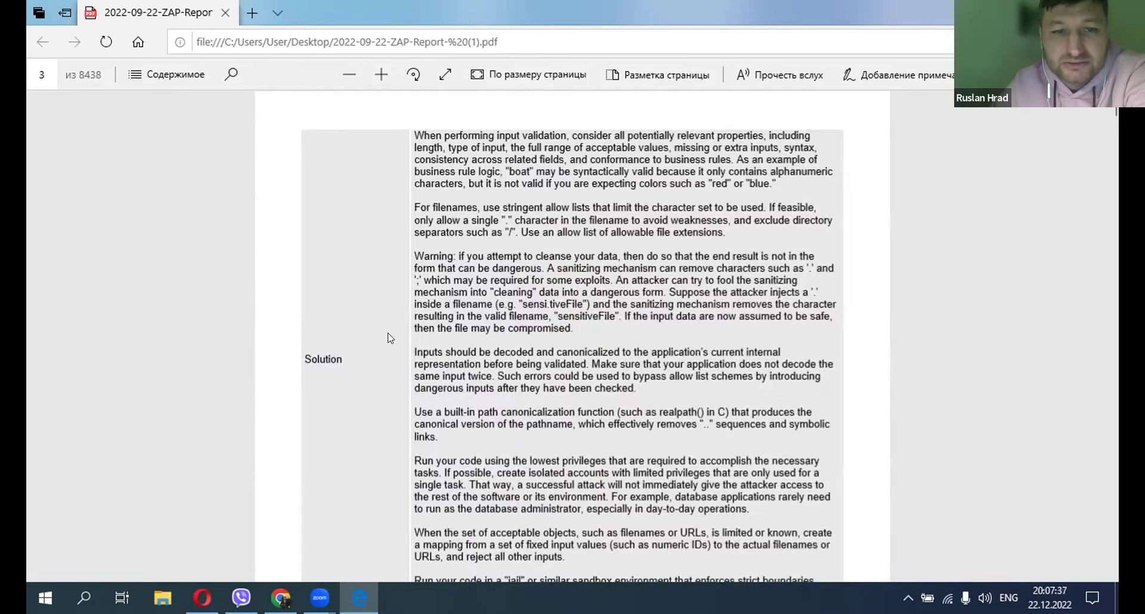
scroll(389, 338, "down", 3)
scroll(389, 337, "down", 5)
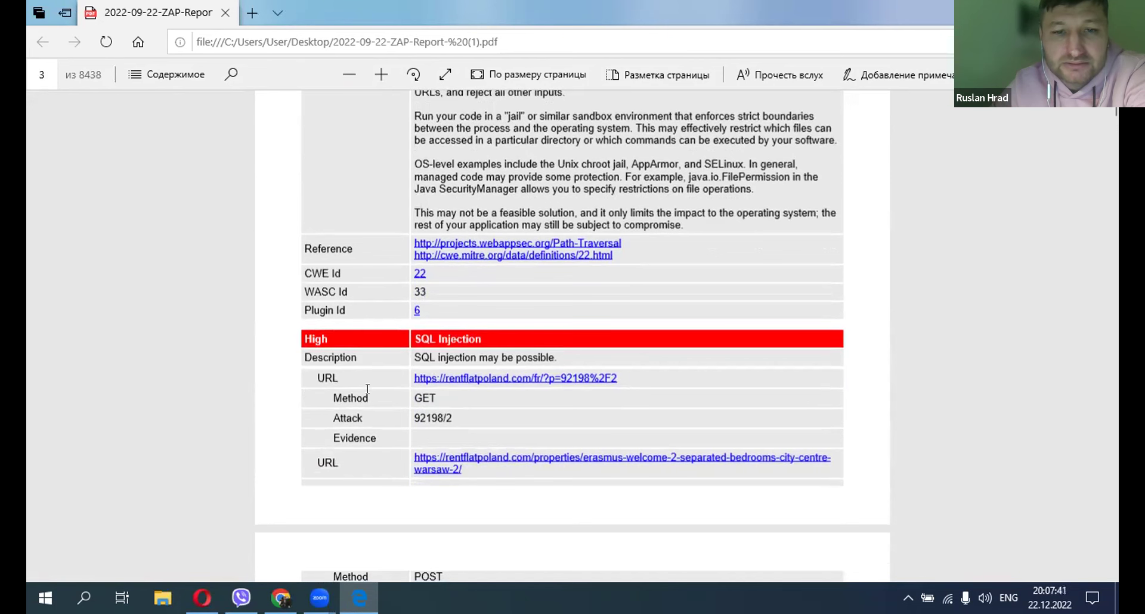
scroll(297, 422, "down", 1)
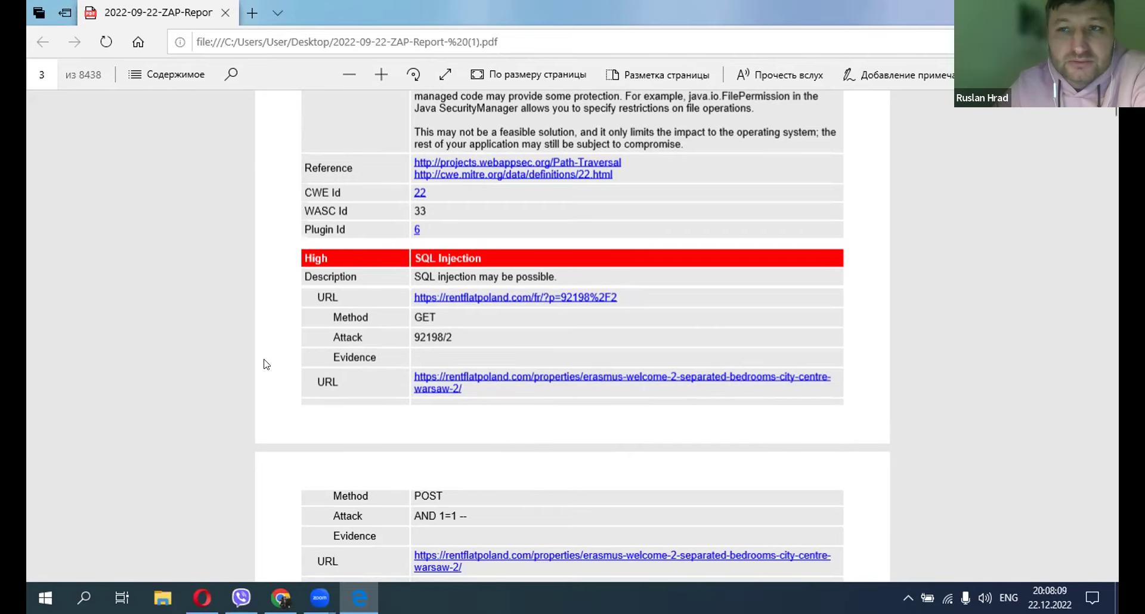
scroll(267, 364, "up", 15)
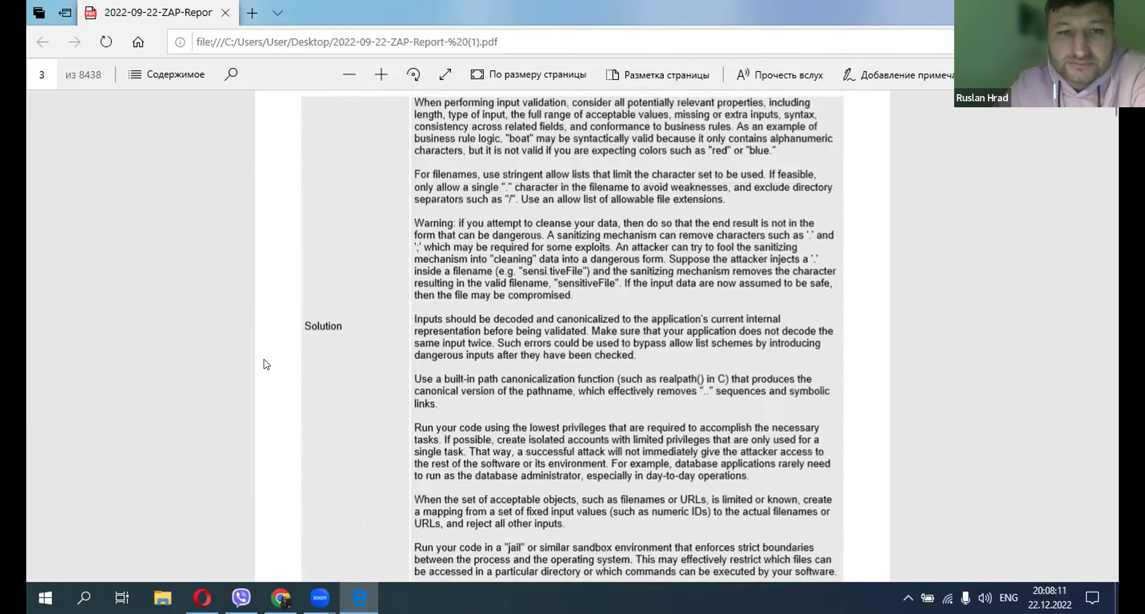
scroll(267, 365, "up", 15)
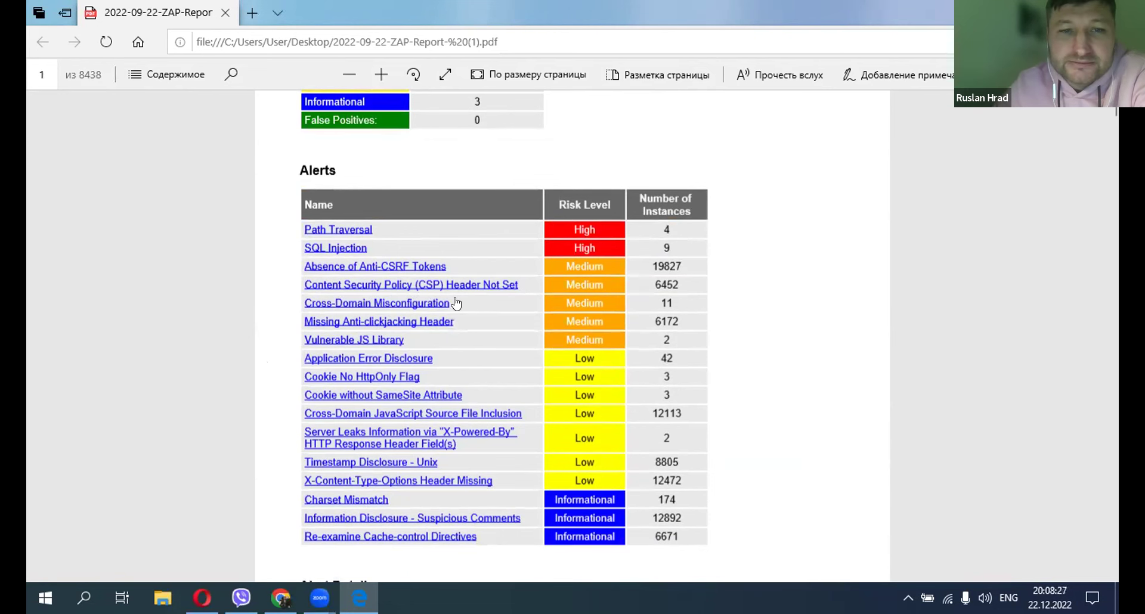
scroll(457, 304, "up", 1)
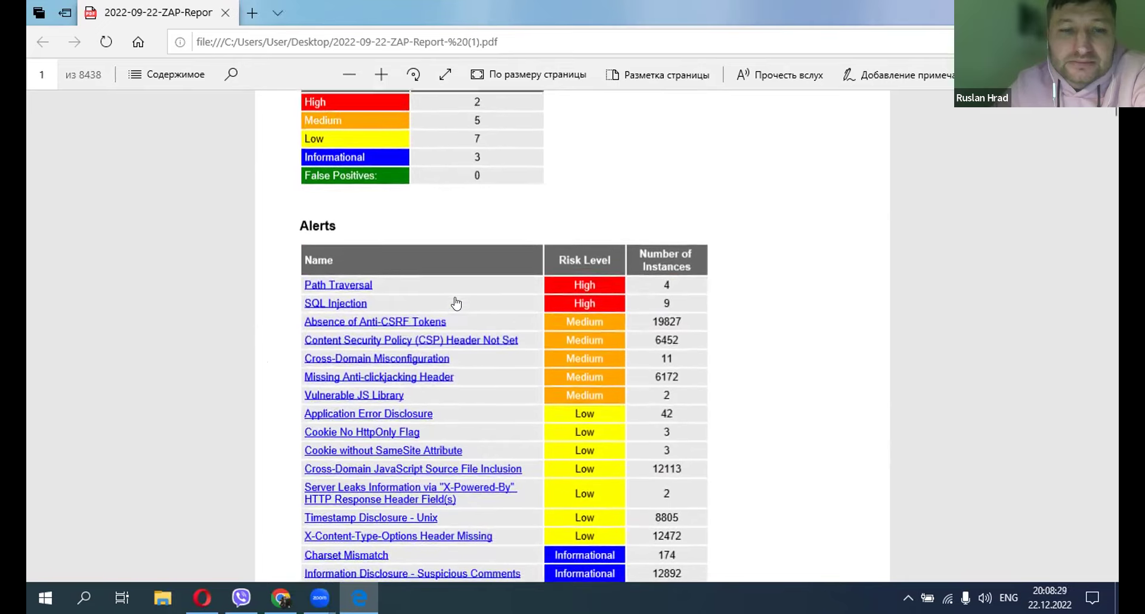
scroll(456, 303, "down", 1)
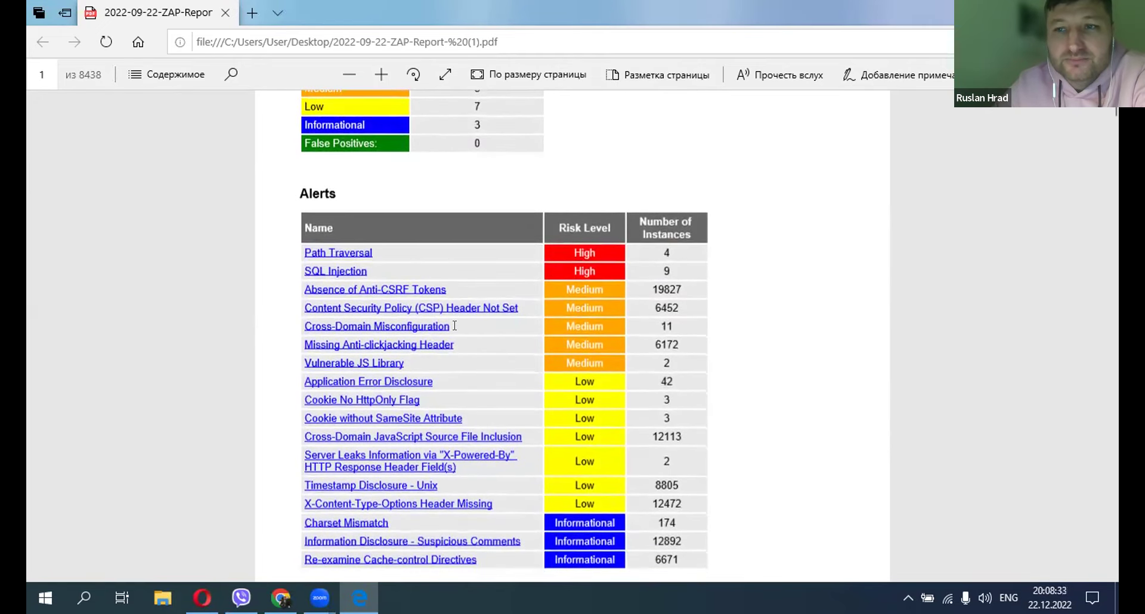
Go to the Application Error Disclosure detail section after Vulnerable JS Library and select its full description text
left_click(383, 364)
scroll(383, 364, "down", 12)
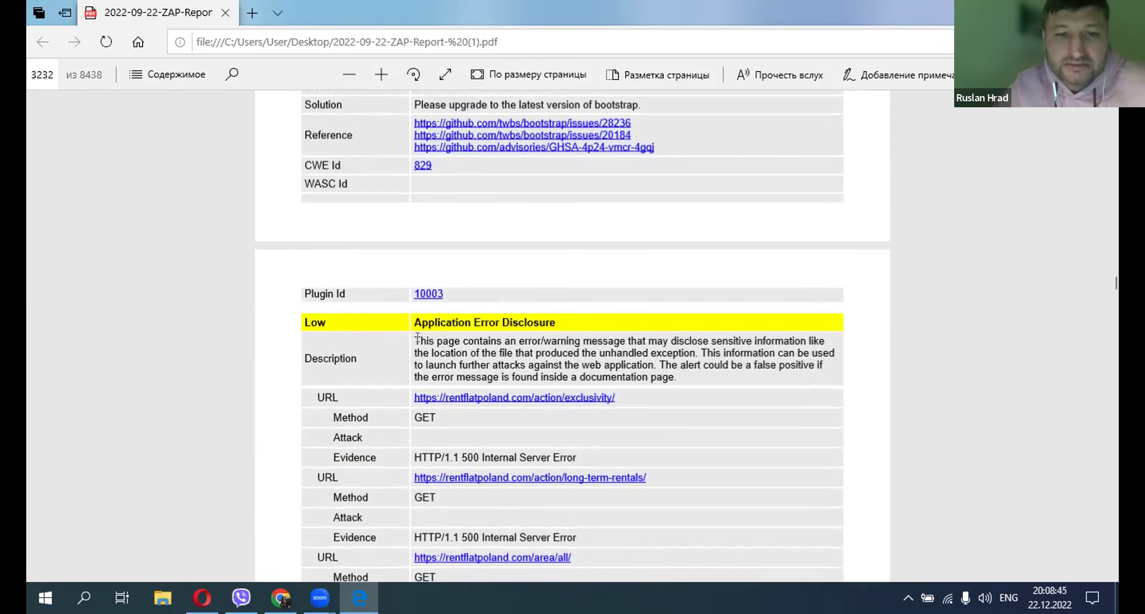
left_click_drag(416, 341, 674, 373)
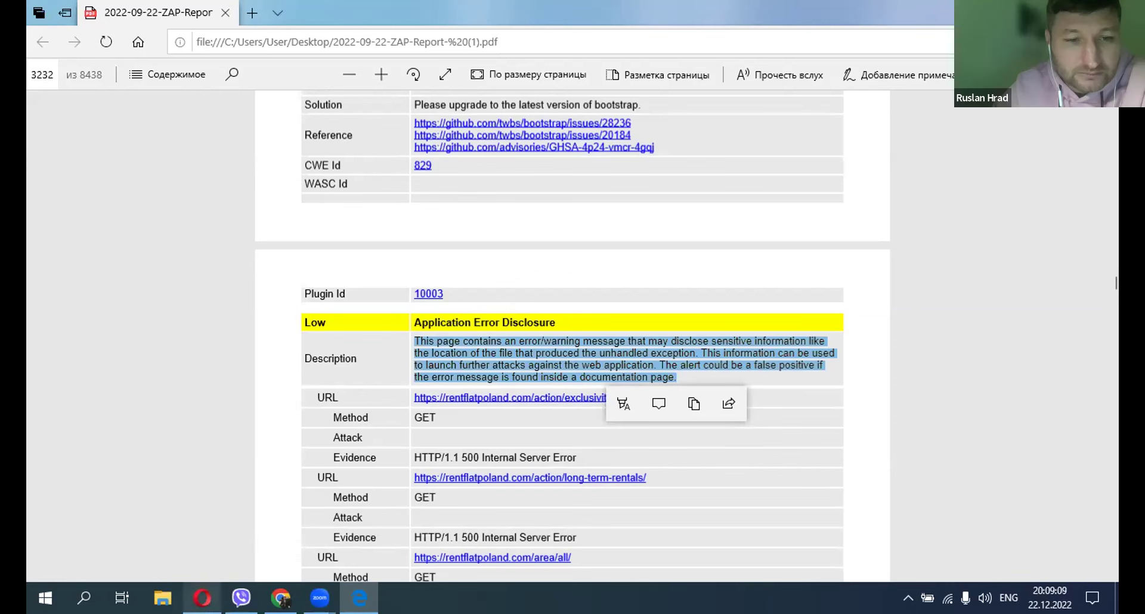
Switch to Opera and search Google for "reverso" in a new tab, then return to the ZAP report in Edge
left_click(202, 598)
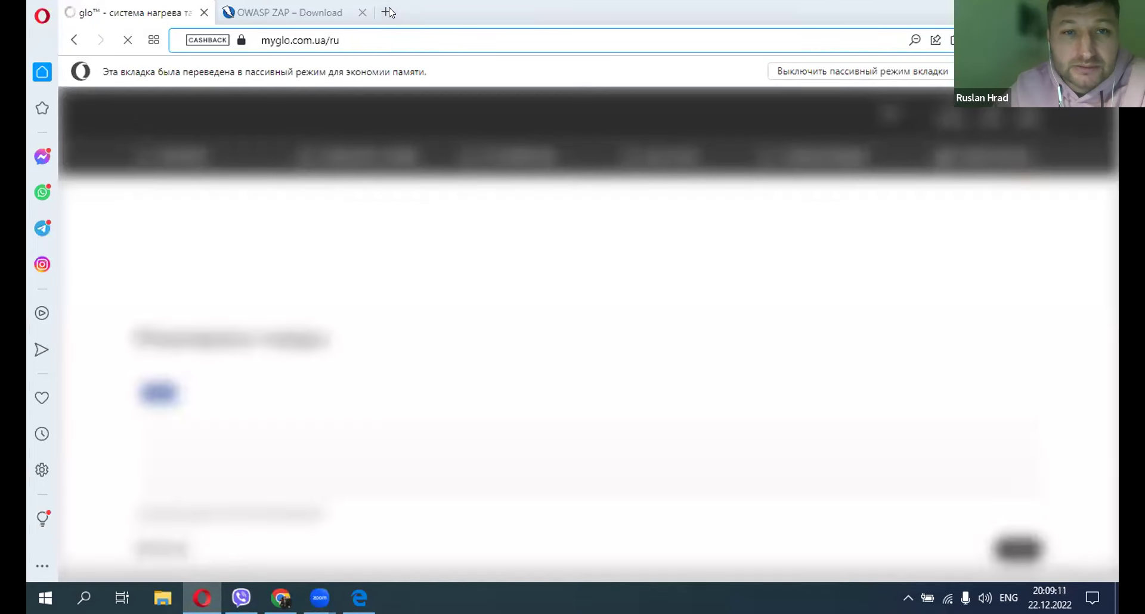
left_click(386, 12)
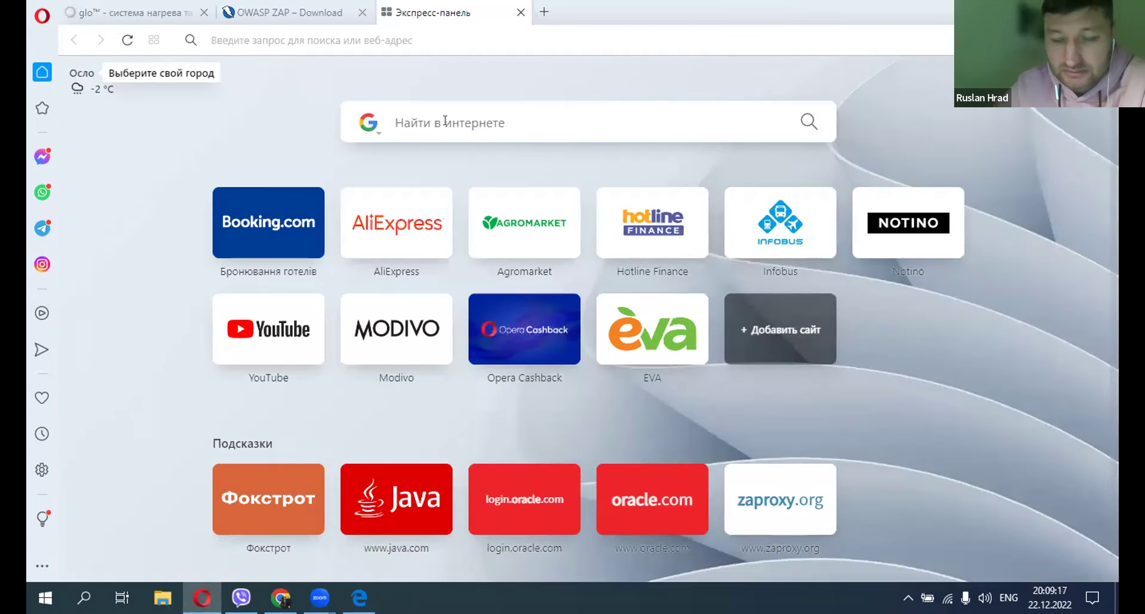
type("reverso")
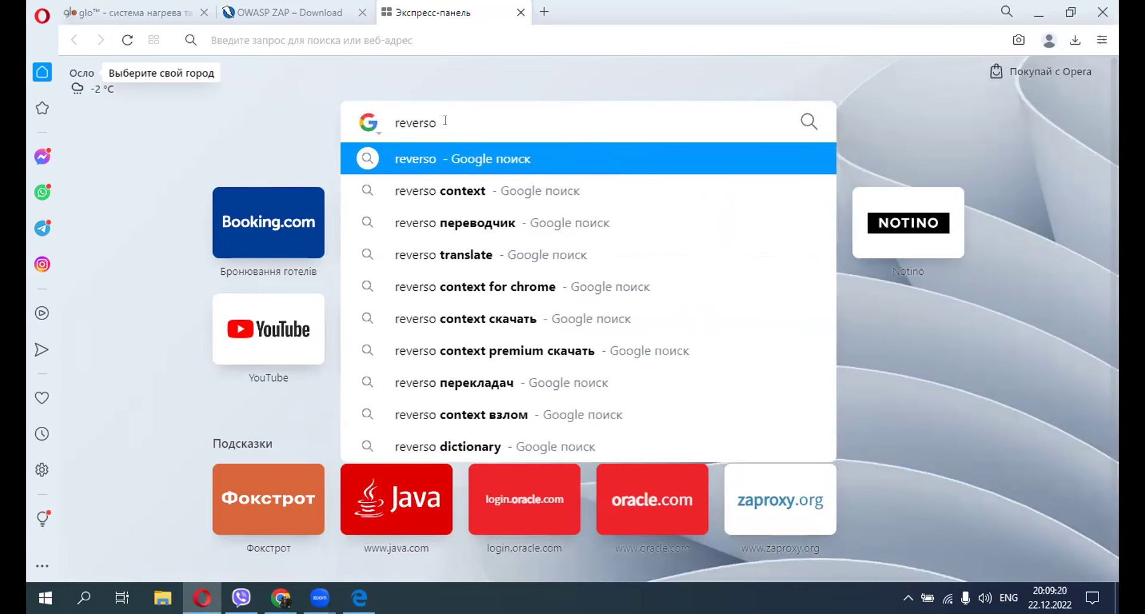
key("Return")
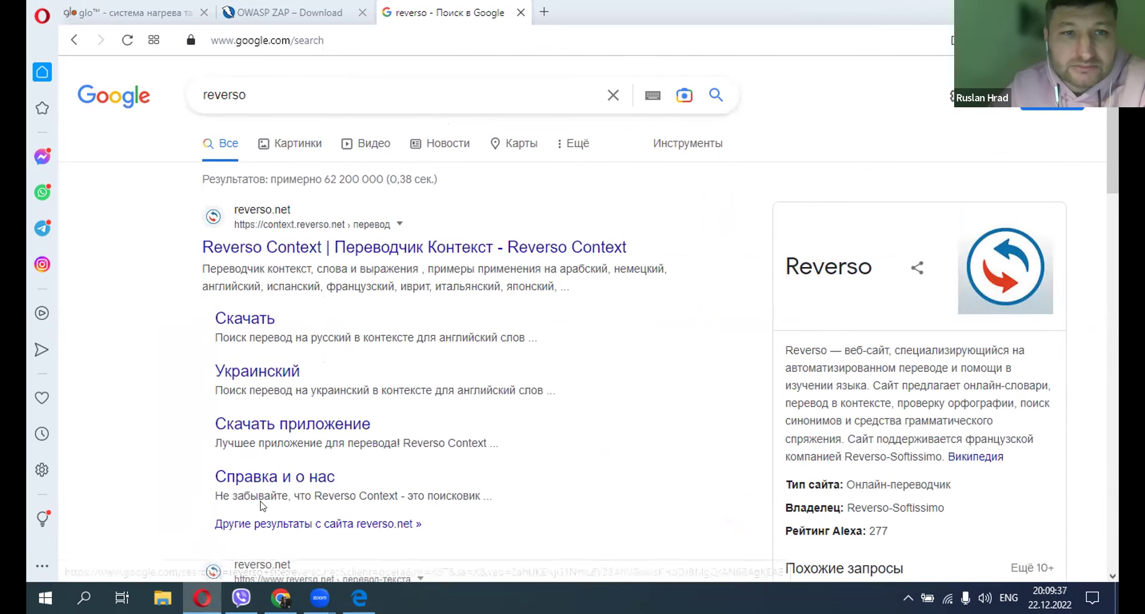
left_click(333, 20)
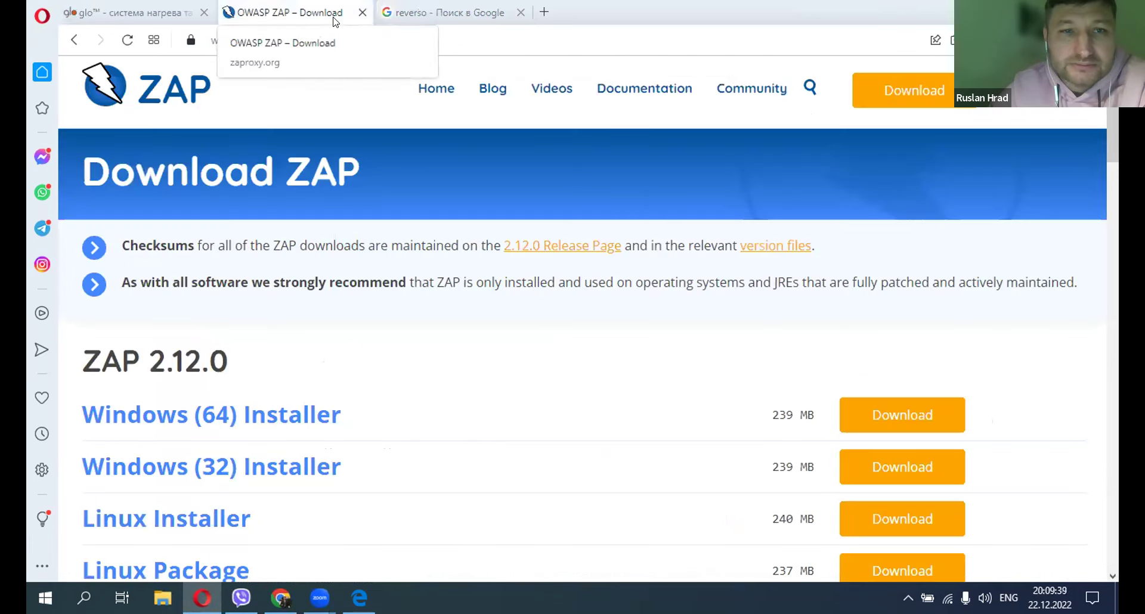
key("alt+Tab")
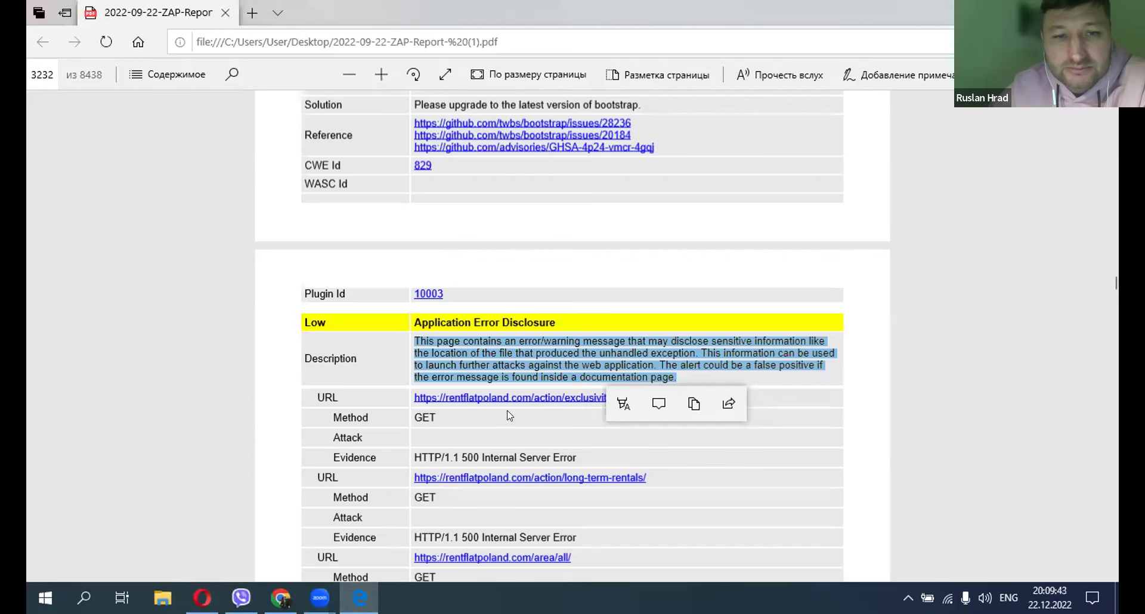
Review the Application Error Disclosure instances, checking each URL, method and evidence through to the recommended solution
scroll(509, 416, "down", 1)
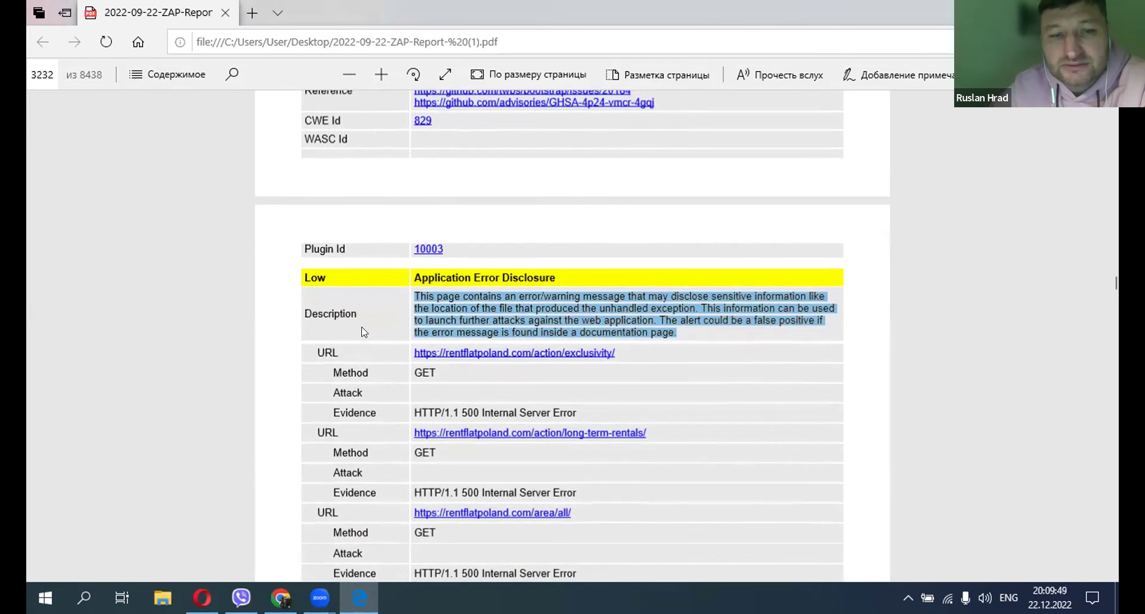
scroll(364, 332, "down", 8)
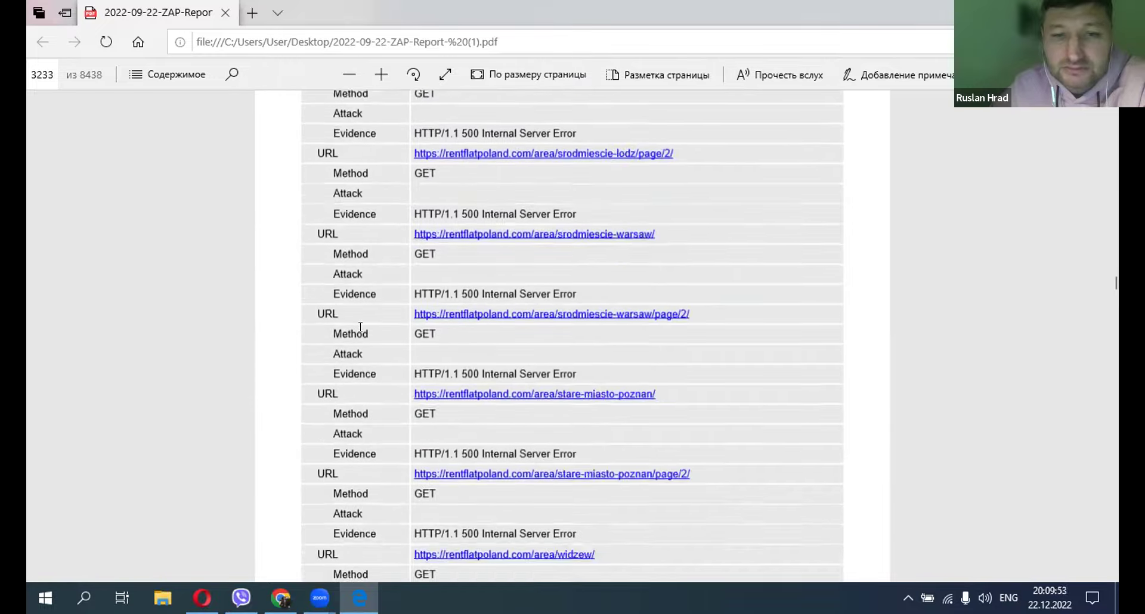
scroll(360, 326, "down", 5)
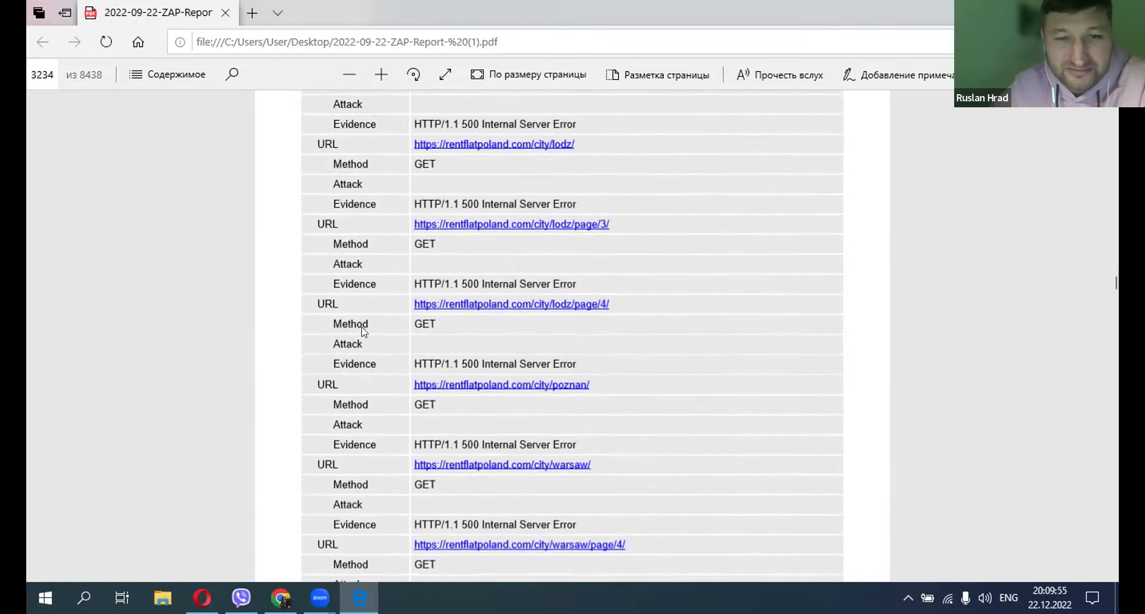
scroll(362, 331, "down", 6)
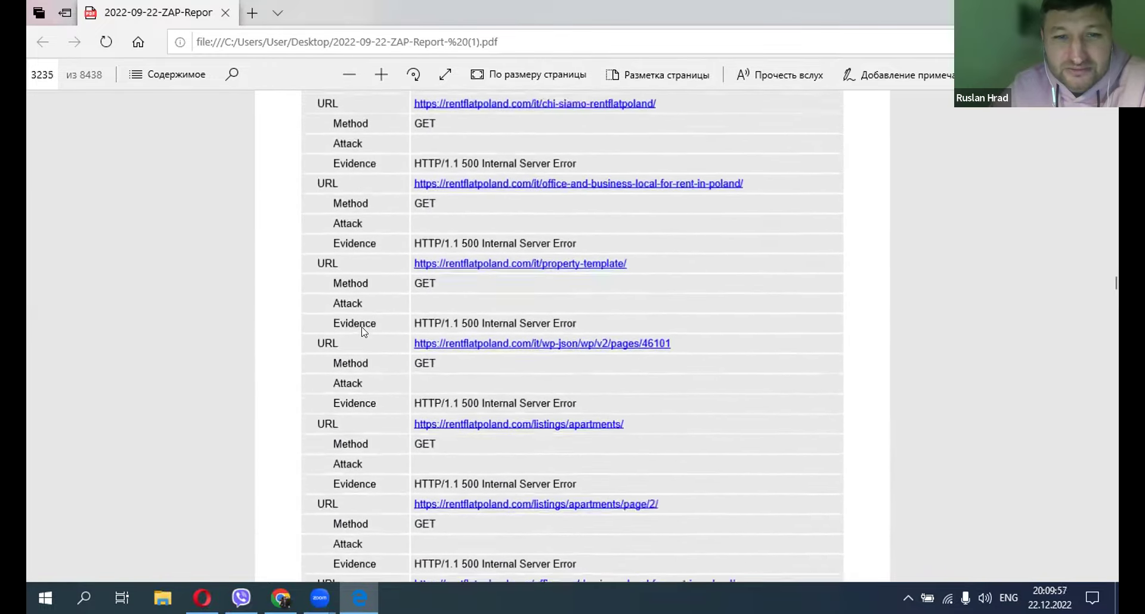
scroll(362, 332, "down", 6)
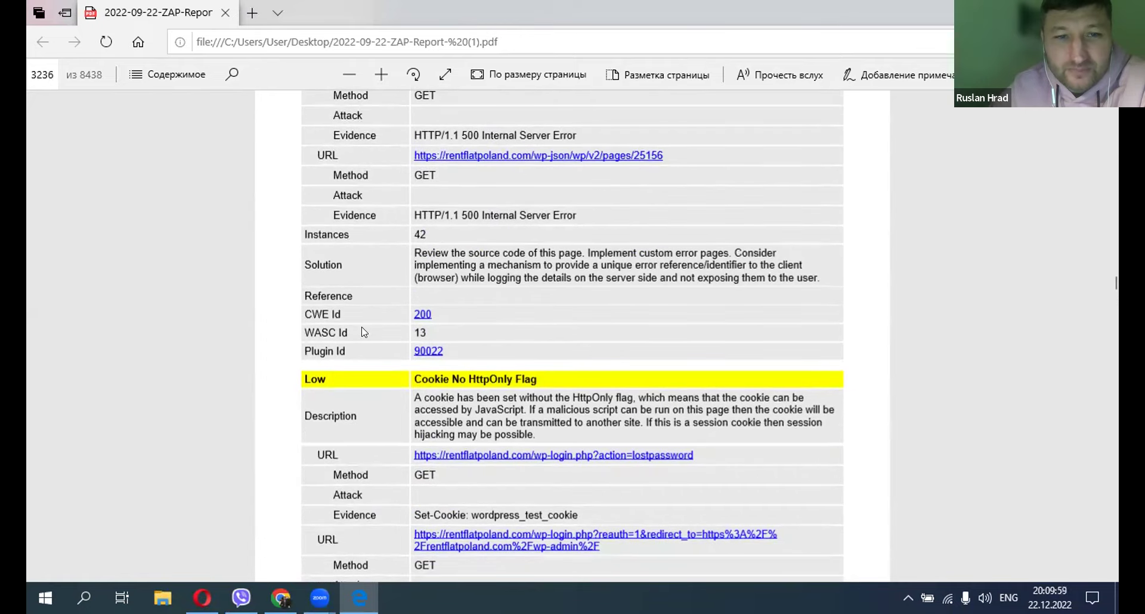
Examine the low-risk detail sections for Cookie No HttpOnly Flag, Cookie without SameSite Attribute and Cross-Domain JavaScript Source File Inclusion
scroll(364, 331, "down", 1)
scroll(364, 332, "down", 1)
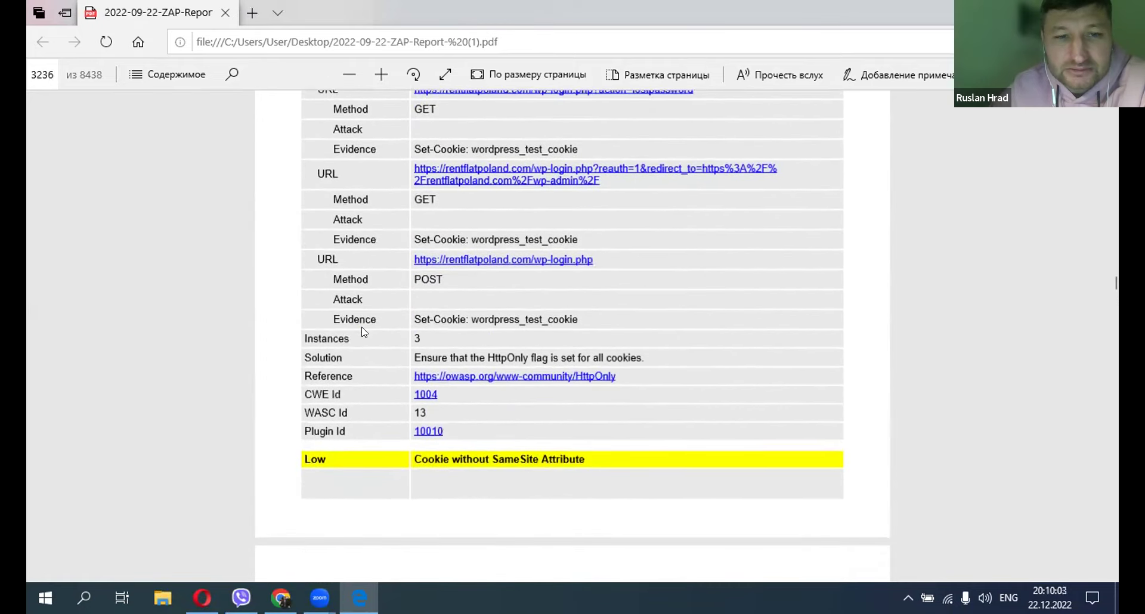
scroll(364, 332, "down", 2)
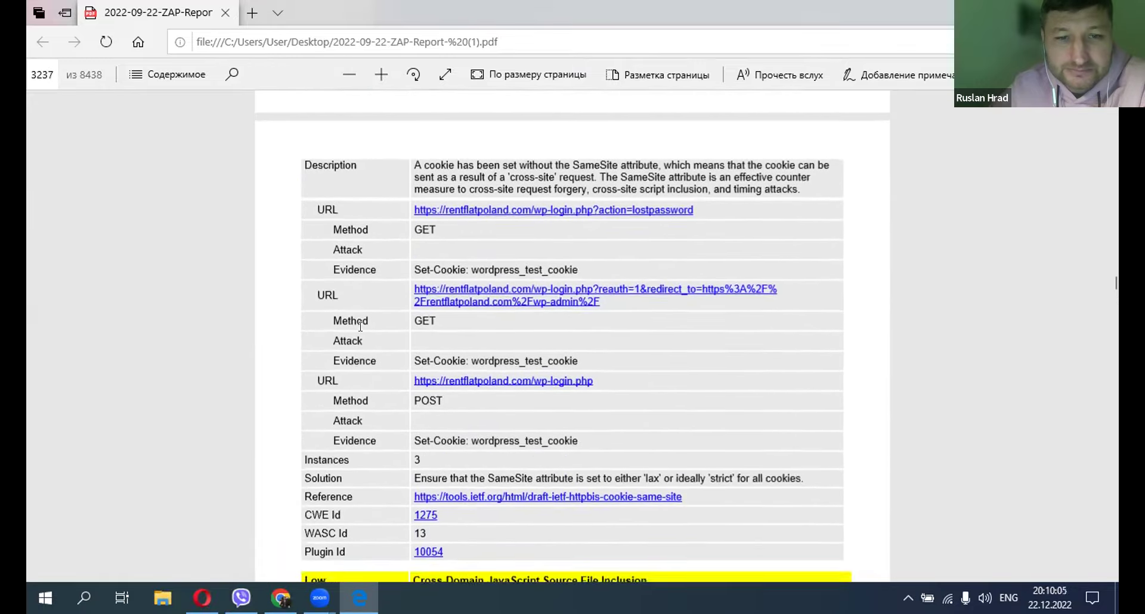
scroll(360, 327, "down", 1)
scroll(361, 327, "down", 2)
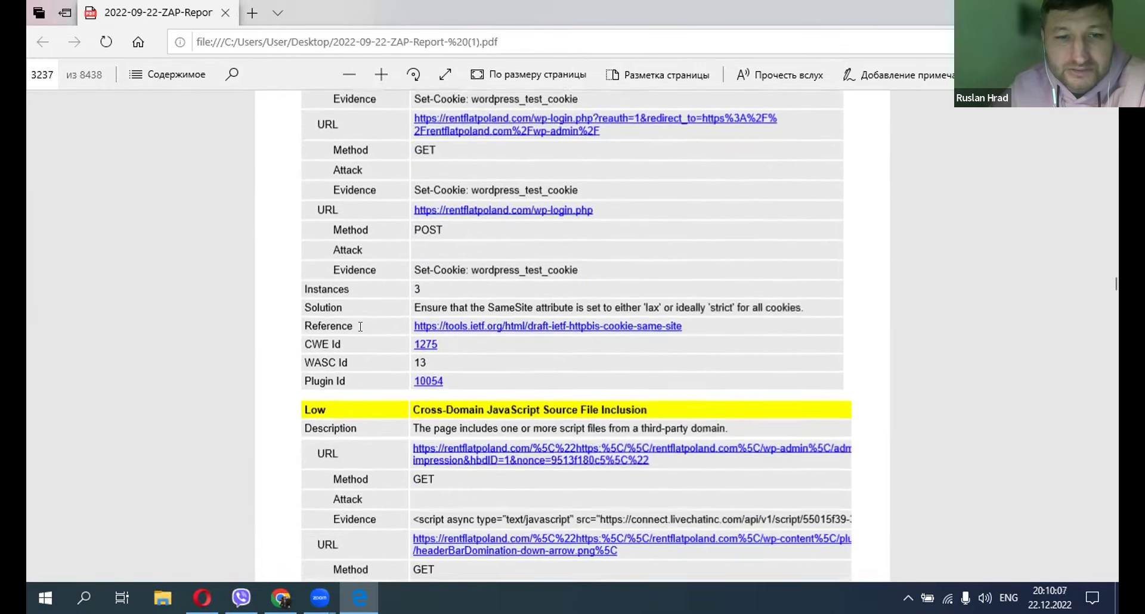
scroll(360, 327, "down", 3)
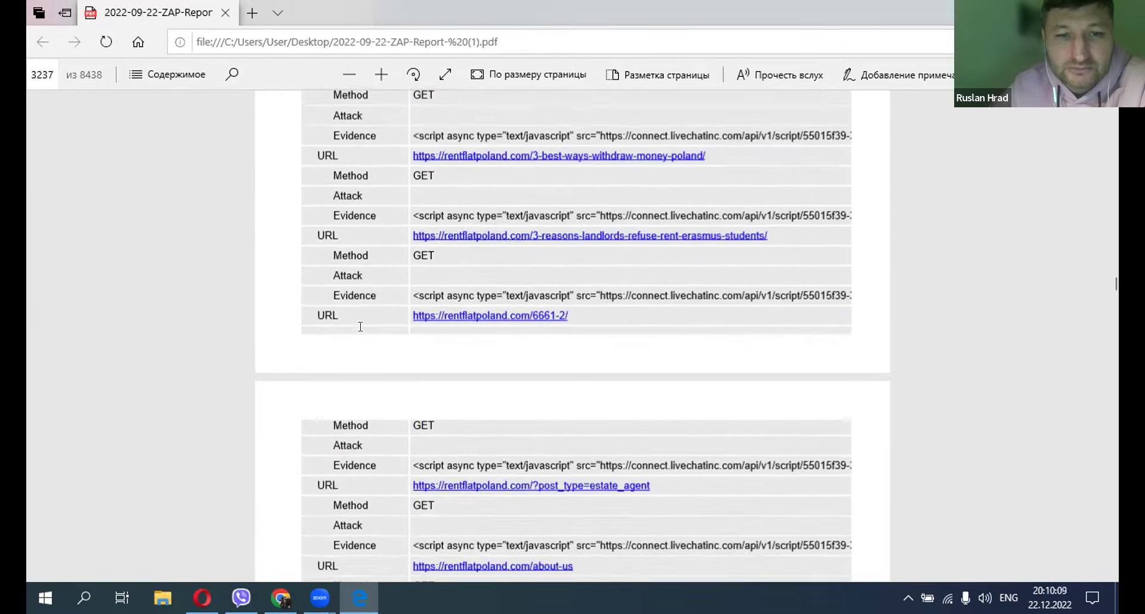
scroll(360, 327, "down", 3)
scroll(361, 327, "down", 3)
scroll(360, 327, "up", 15)
scroll(362, 333, "up", 20)
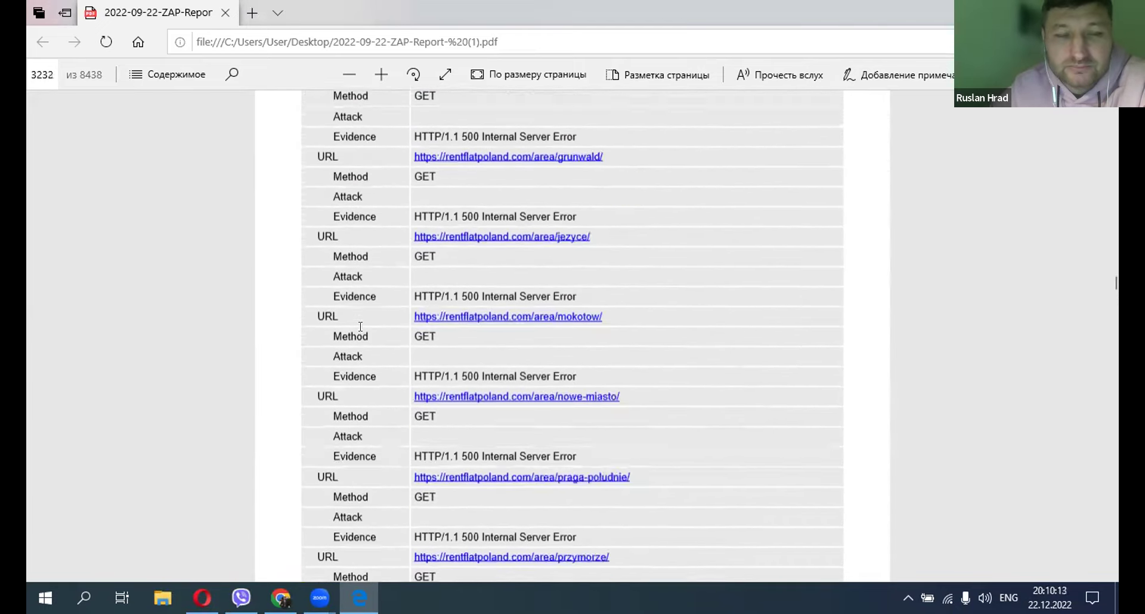
scroll(360, 333, "up", 20)
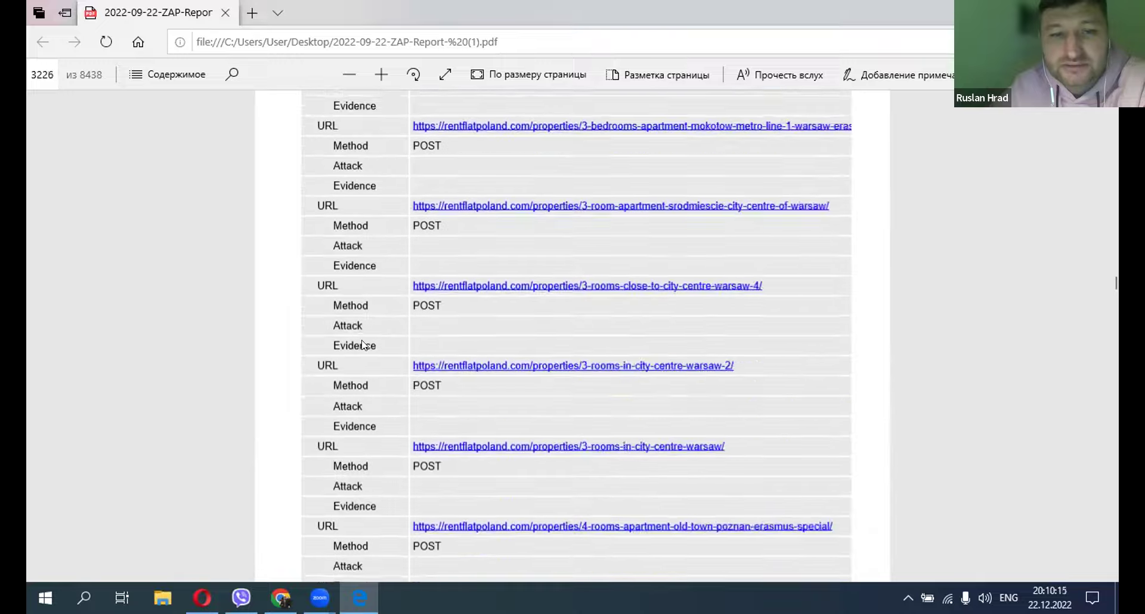
scroll(361, 351, "up", 20)
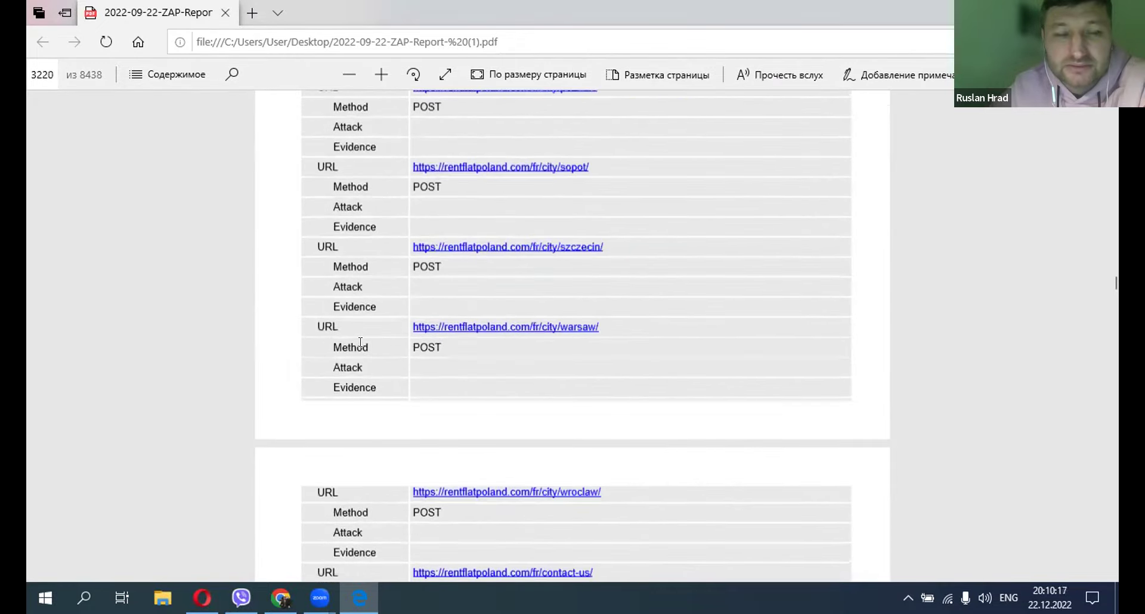
scroll(360, 351, "up", 20)
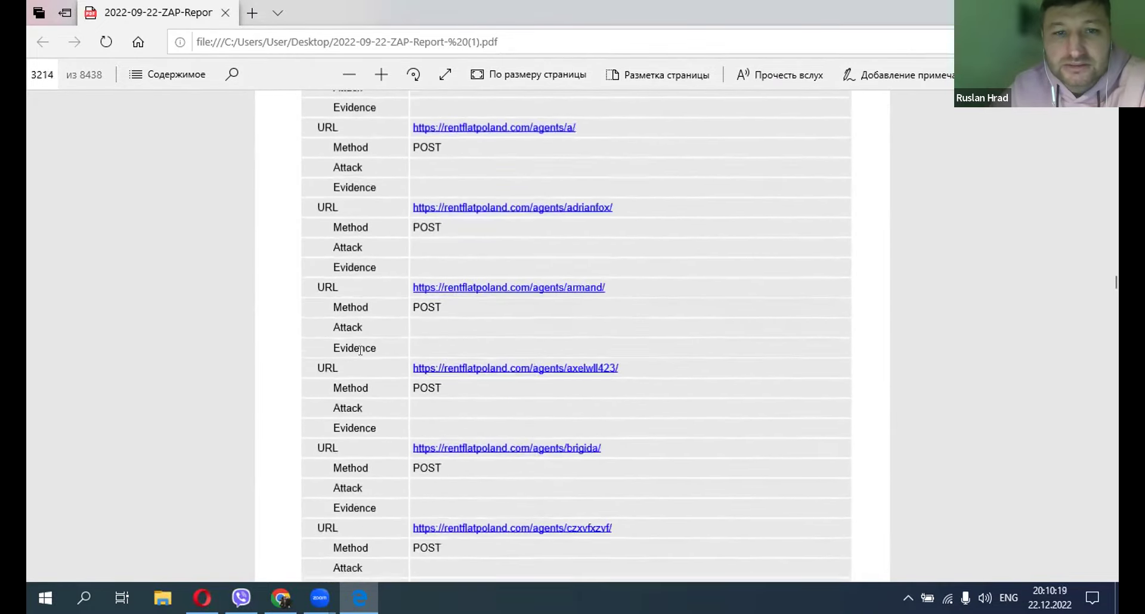
scroll(360, 350, "up", 20)
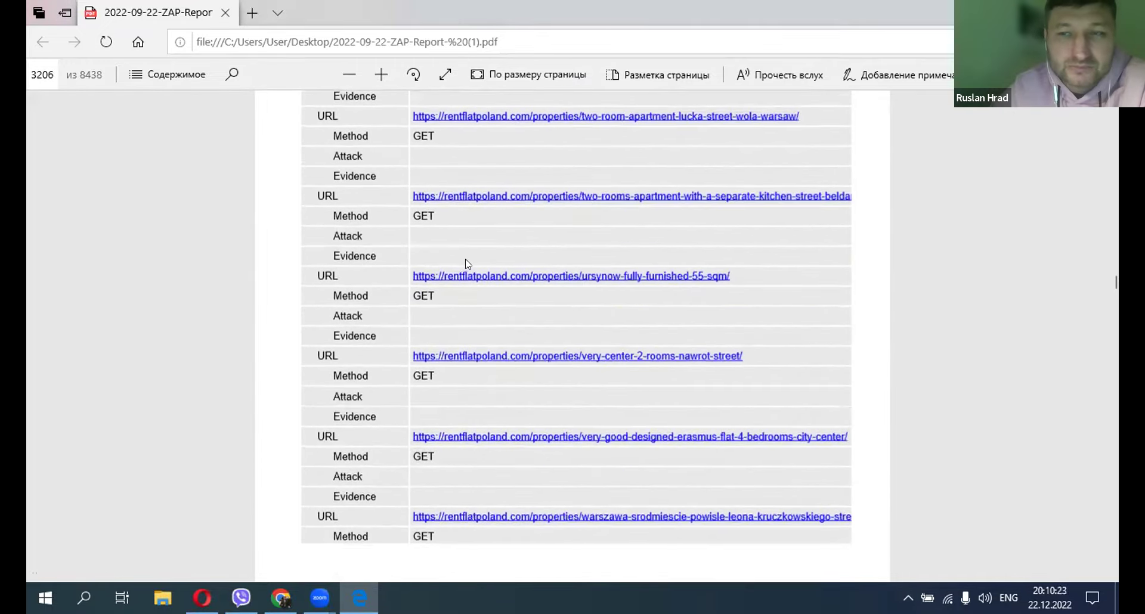
scroll(466, 264, "up", 20)
scroll(467, 265, "up", 20)
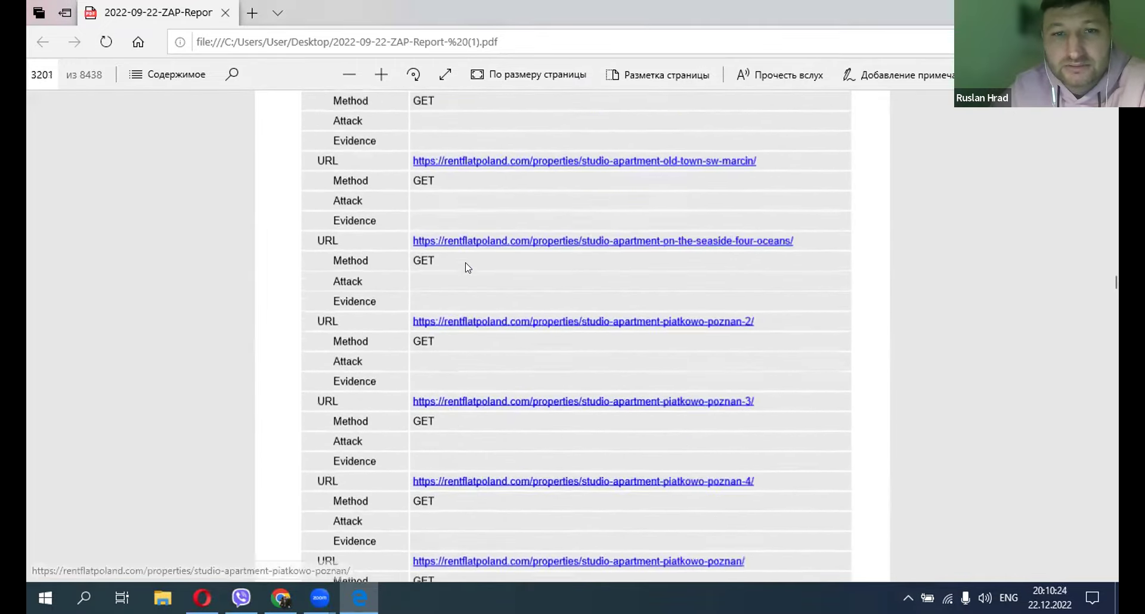
scroll(468, 268, "up", 20)
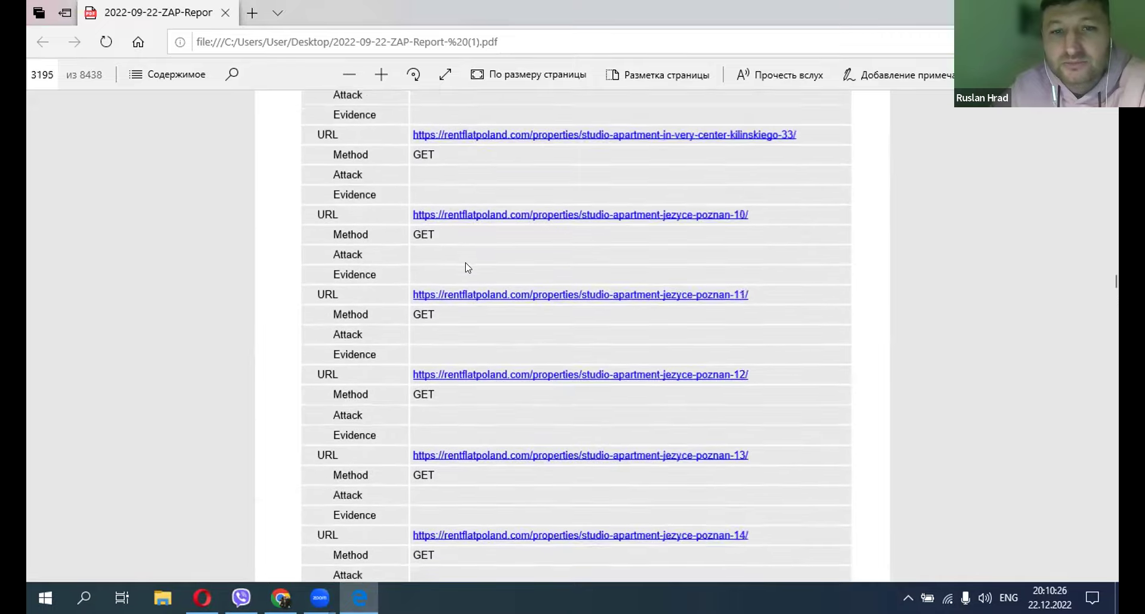
scroll(468, 269, "up", 20)
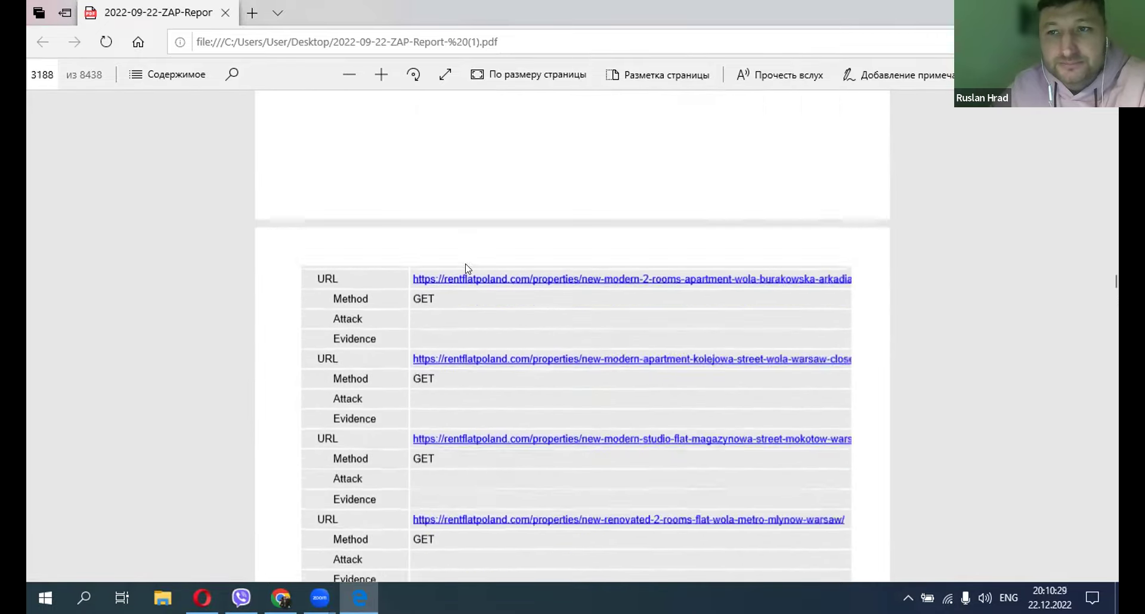
scroll(468, 269, "up", 20)
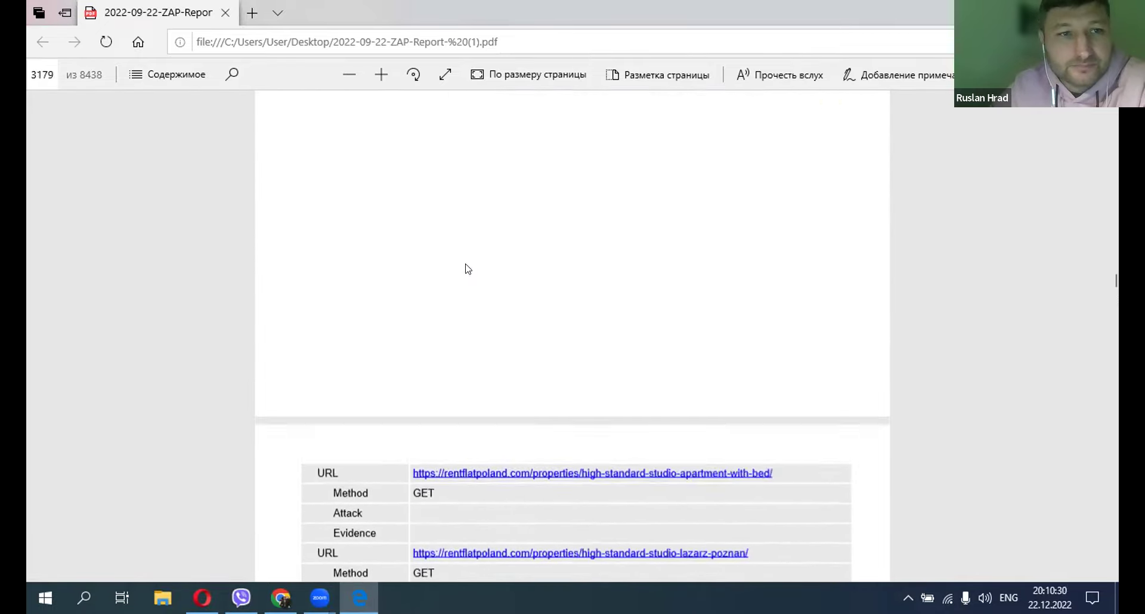
Jump to page 1 of the report and view the Summary of Alerts and Alerts tables
left_click(47, 75)
type("1")
key("Return")
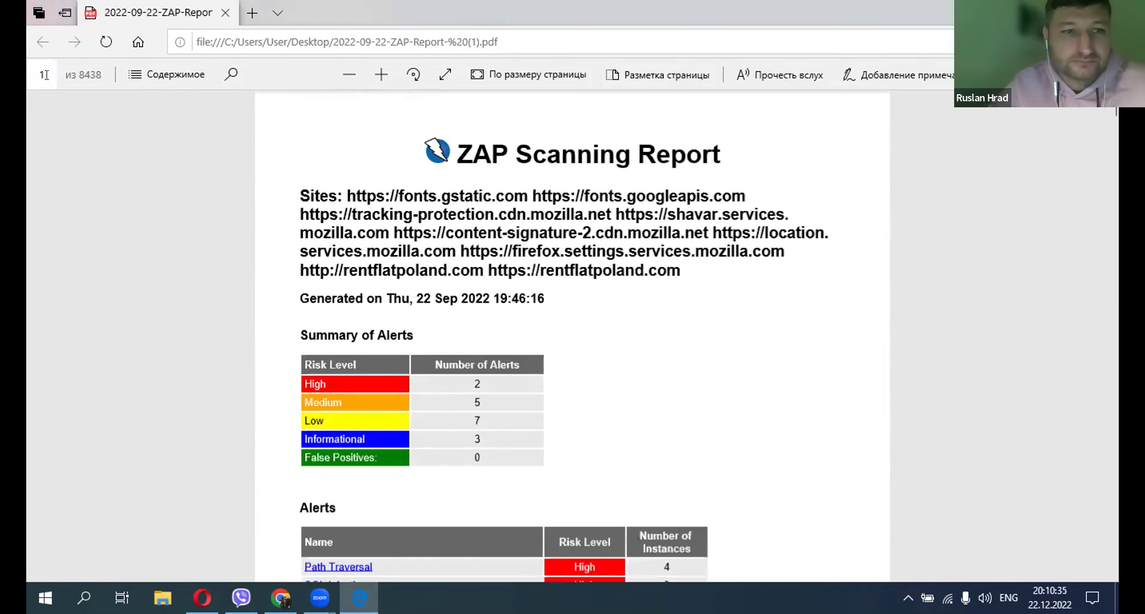
scroll(530, 355, "down", 4)
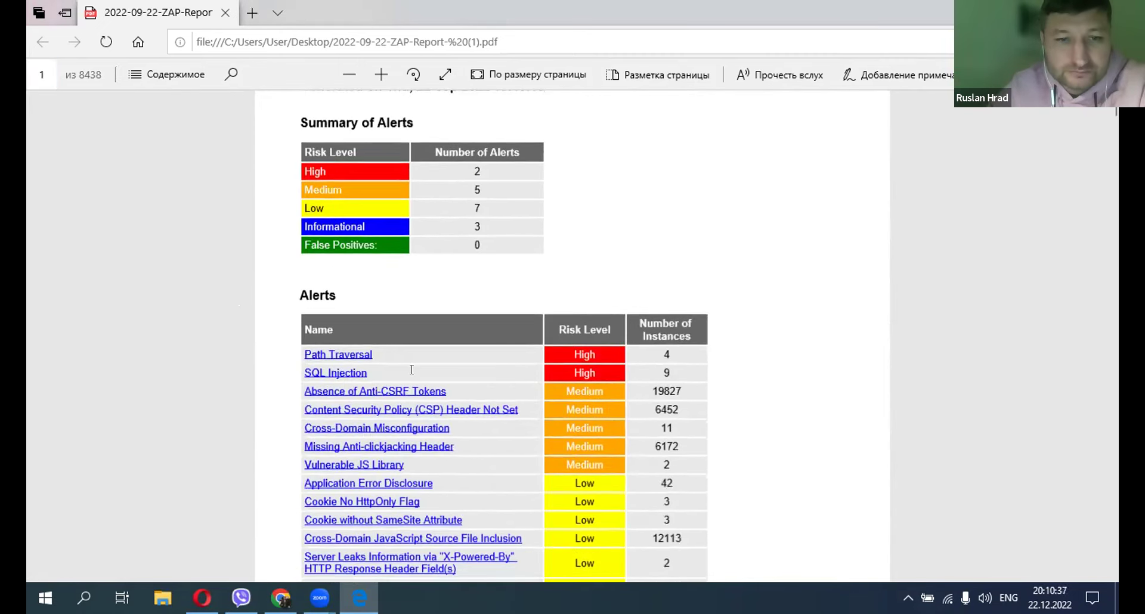
Follow the SQL Injection alert link and examine the Path Traversal instances, solution and reference details preceding that section
left_click(358, 375)
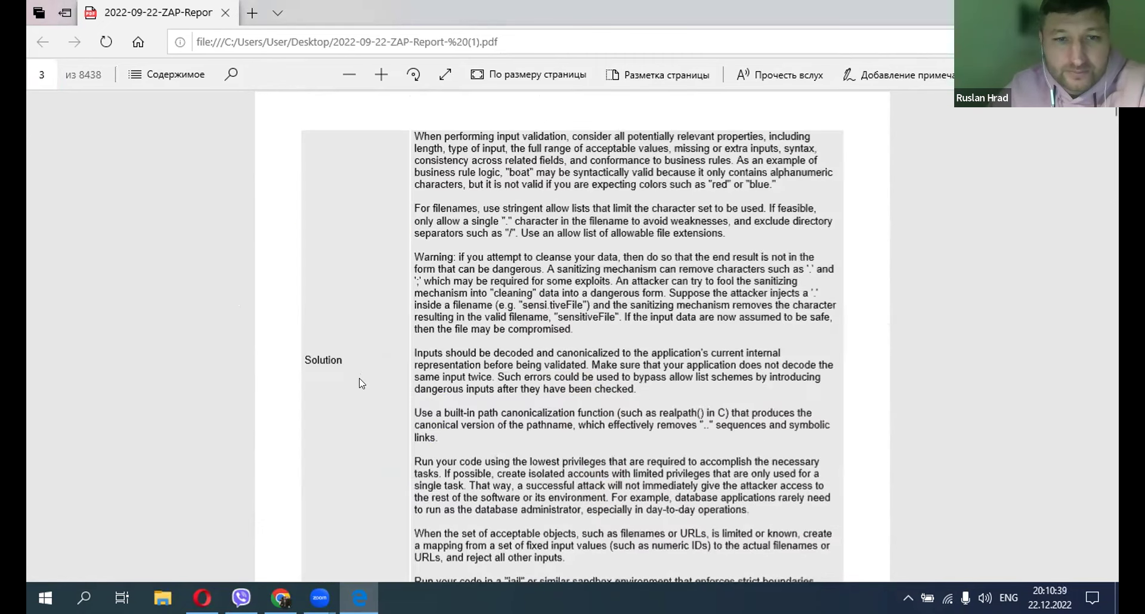
scroll(366, 385, "up", 3)
scroll(366, 390, "up", 3)
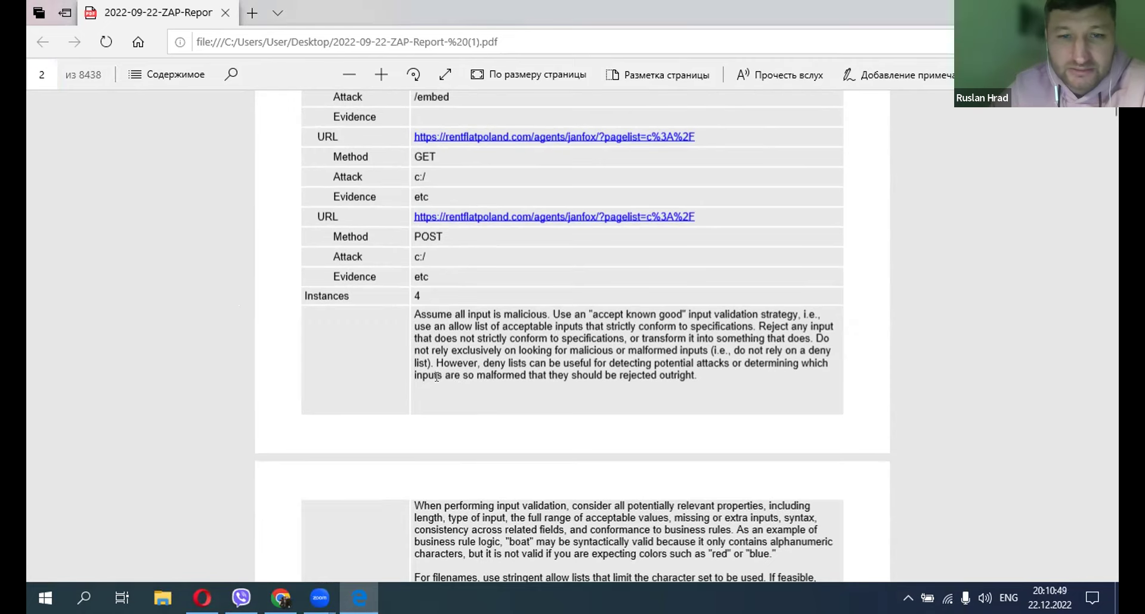
scroll(438, 376, "down", 6)
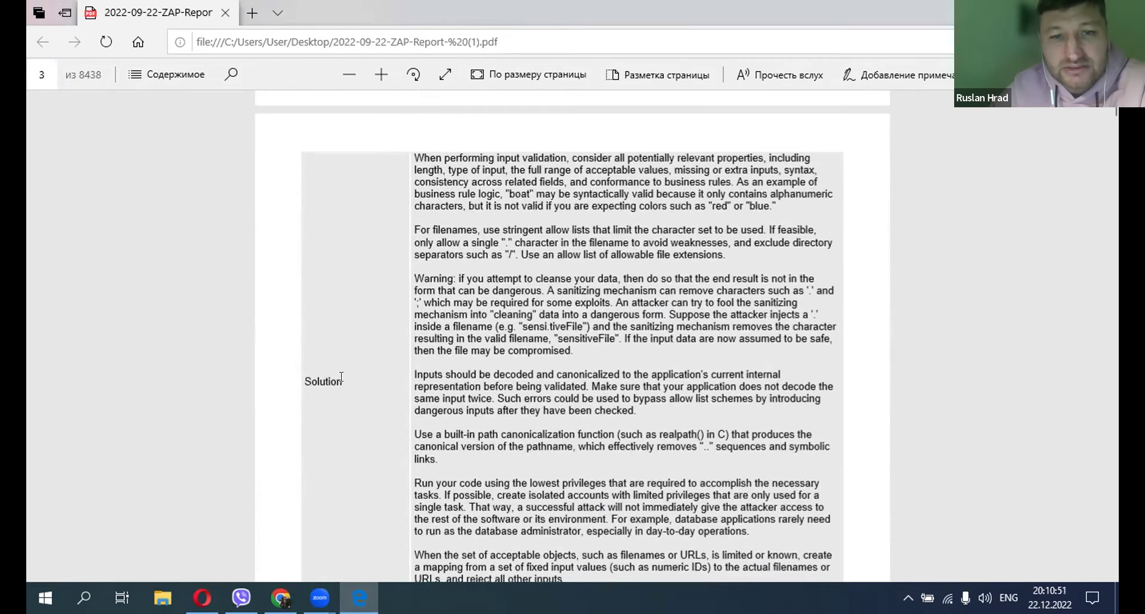
scroll(337, 379, "up", 1)
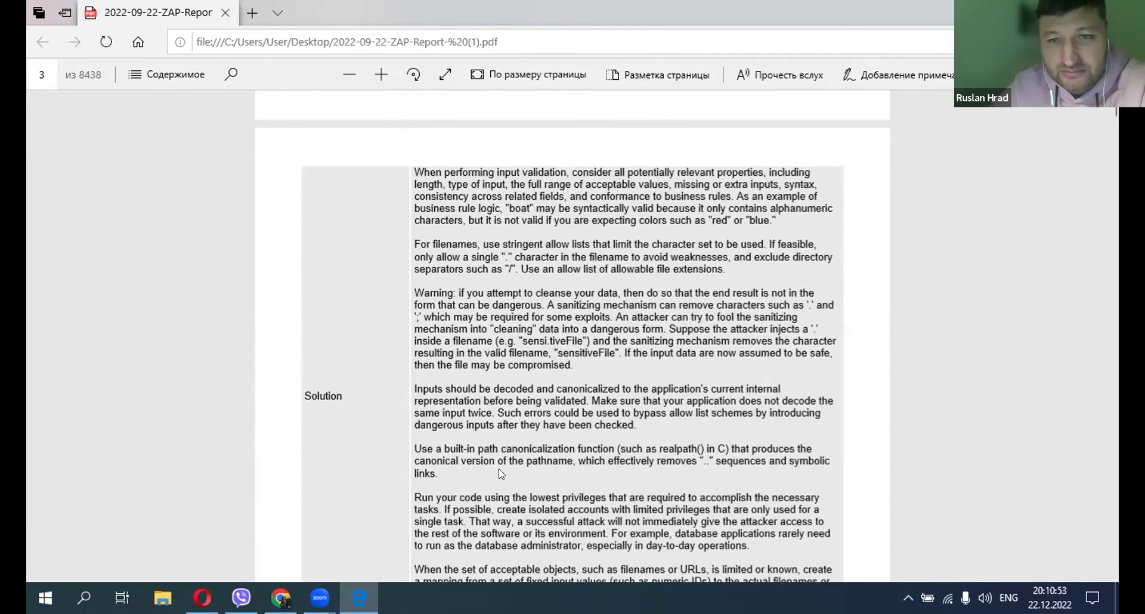
scroll(342, 471, "down", 5)
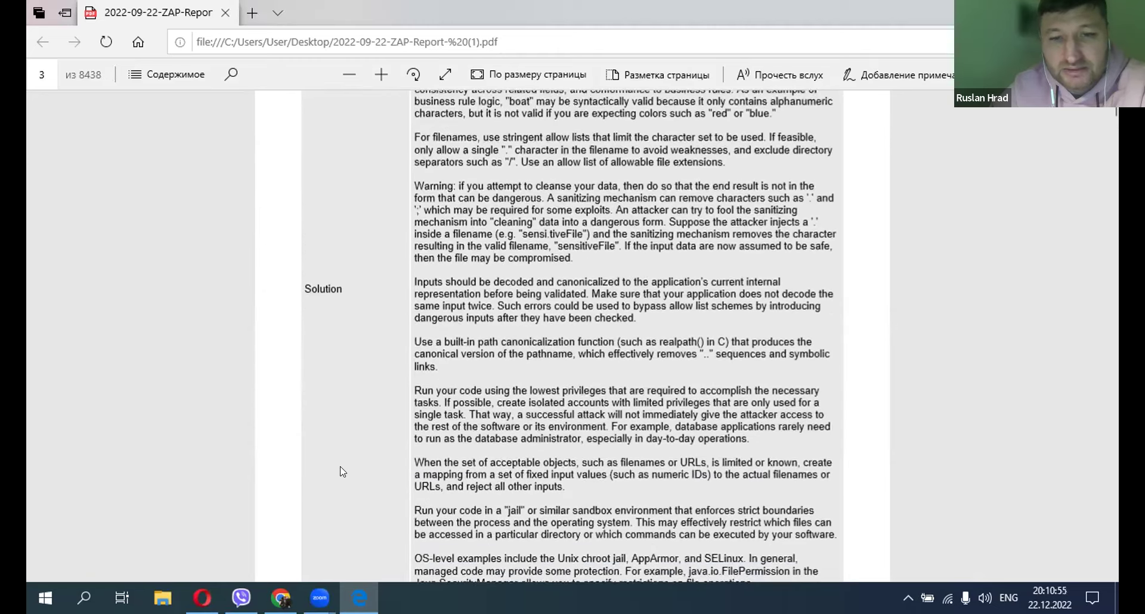
scroll(349, 313, "up", 1)
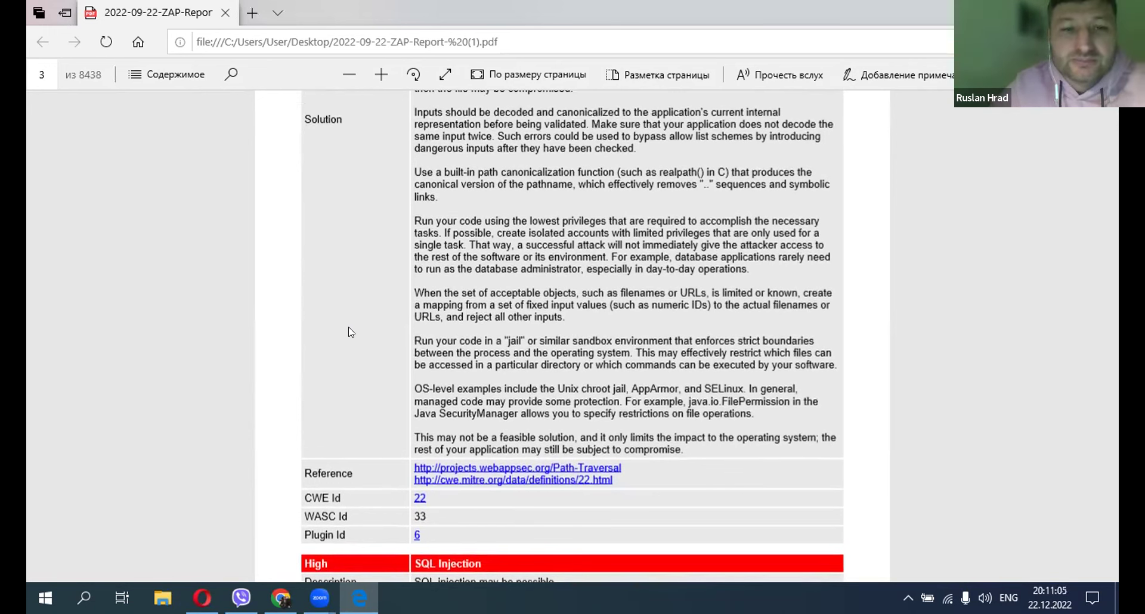
scroll(351, 332, "up", 12)
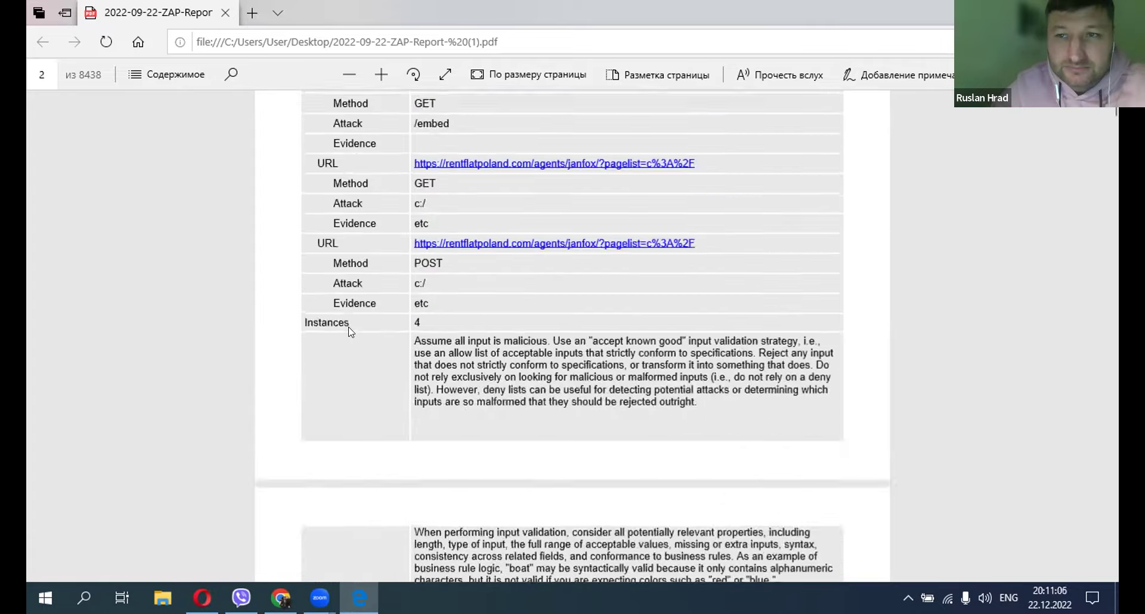
Return to the report's first page and review the scanned sites, the alert summary by risk level and the list of alerts
scroll(350, 333, "up", 15)
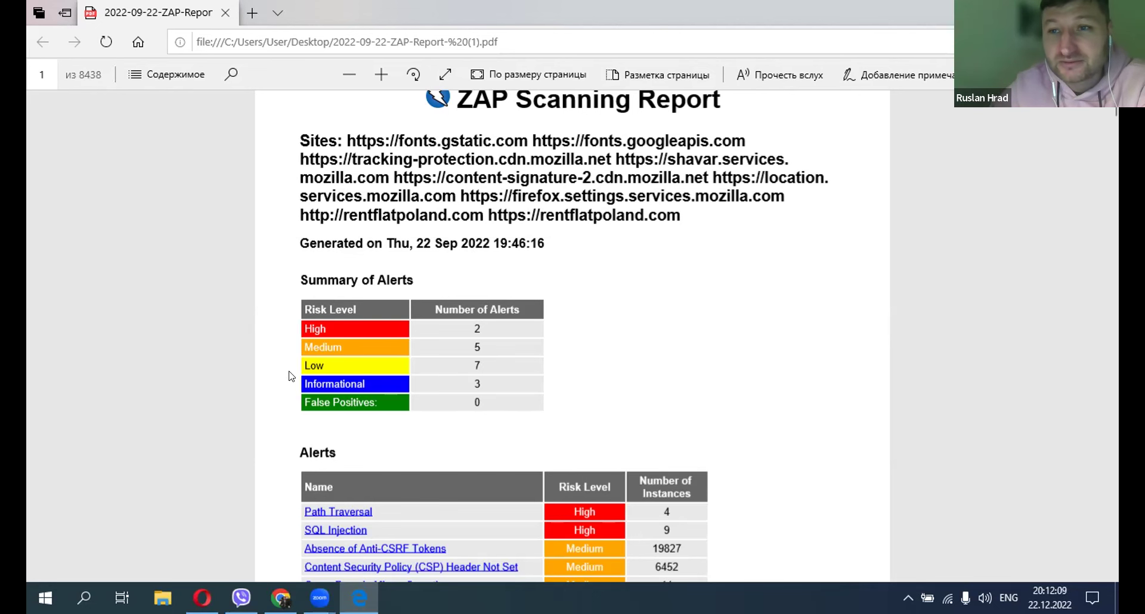
scroll(291, 376, "down", 1)
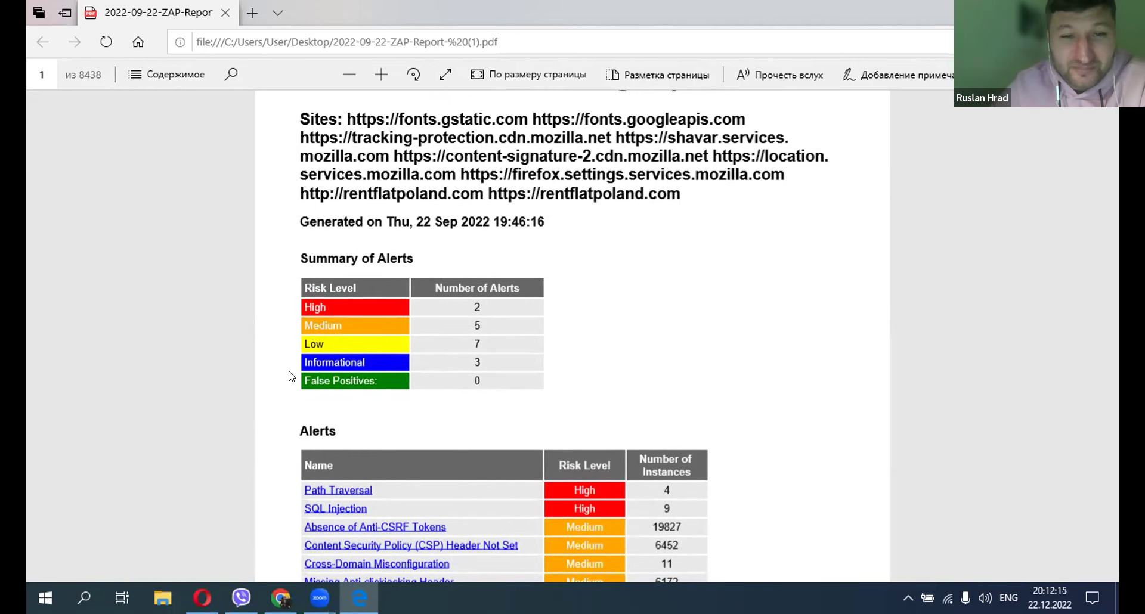
scroll(291, 377, "down", 3)
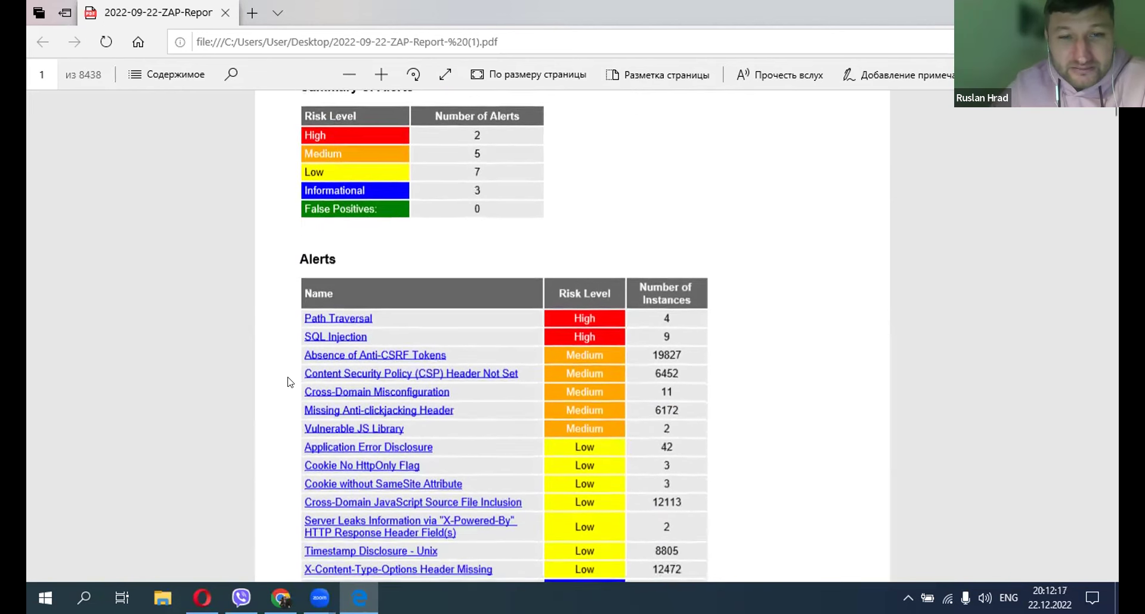
scroll(288, 382, "down", 1)
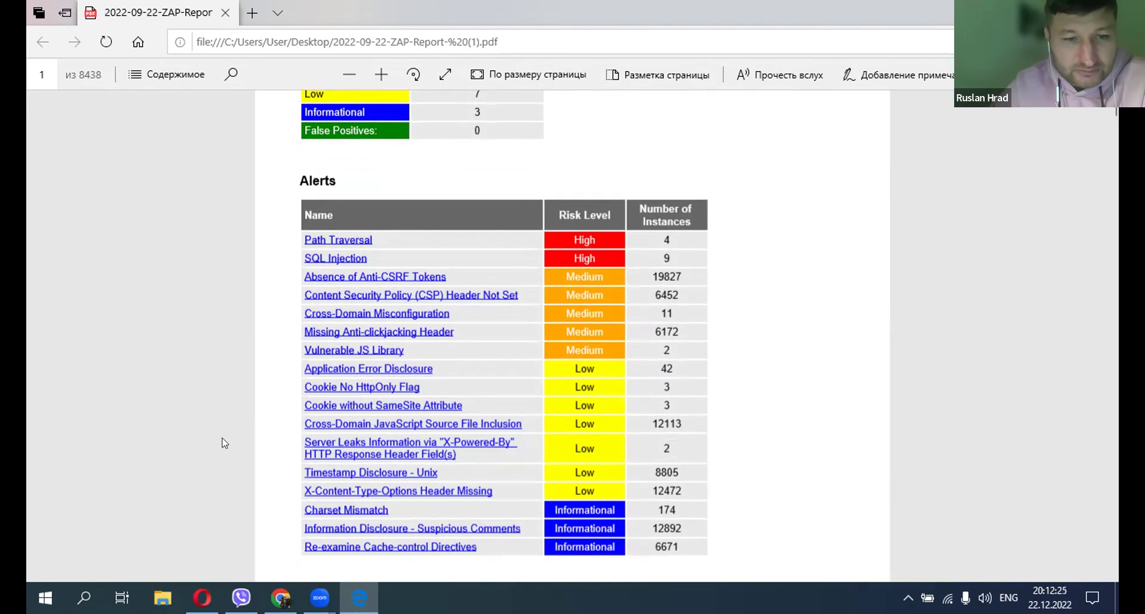
Switch to Chrome and inspect the secure connection details of zaproxy.org
left_click(202, 597)
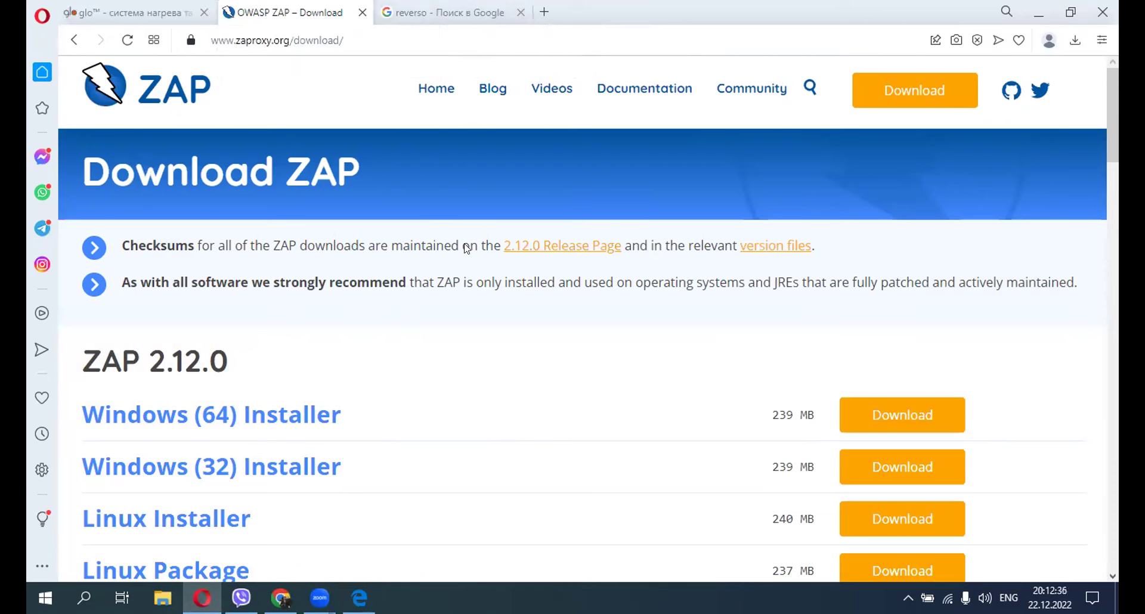
left_click(281, 598)
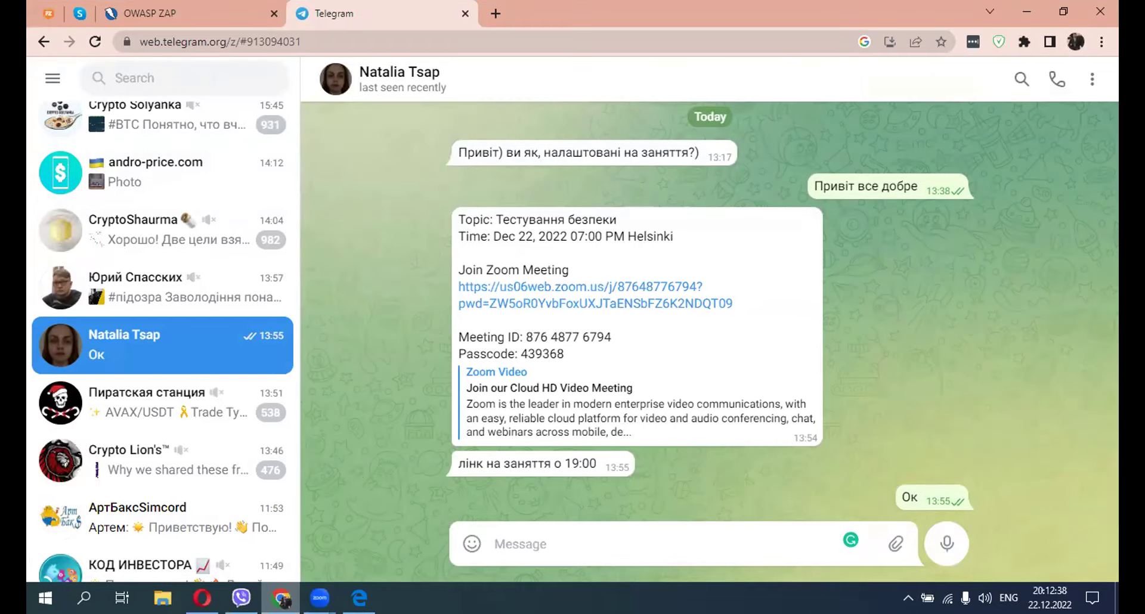
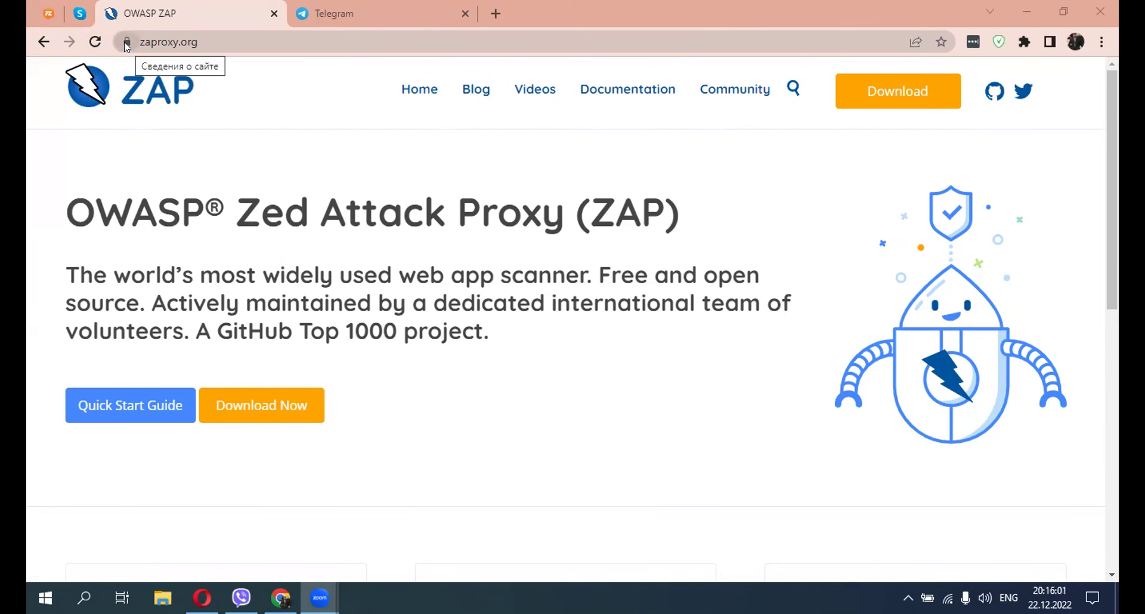
left_click(125, 42)
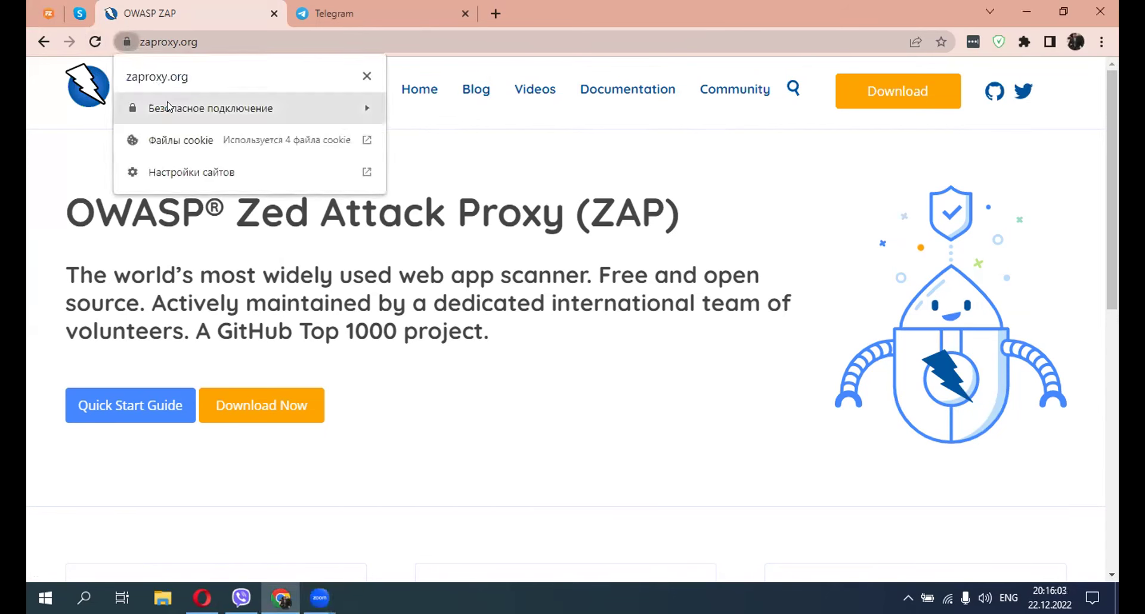
left_click(225, 122)
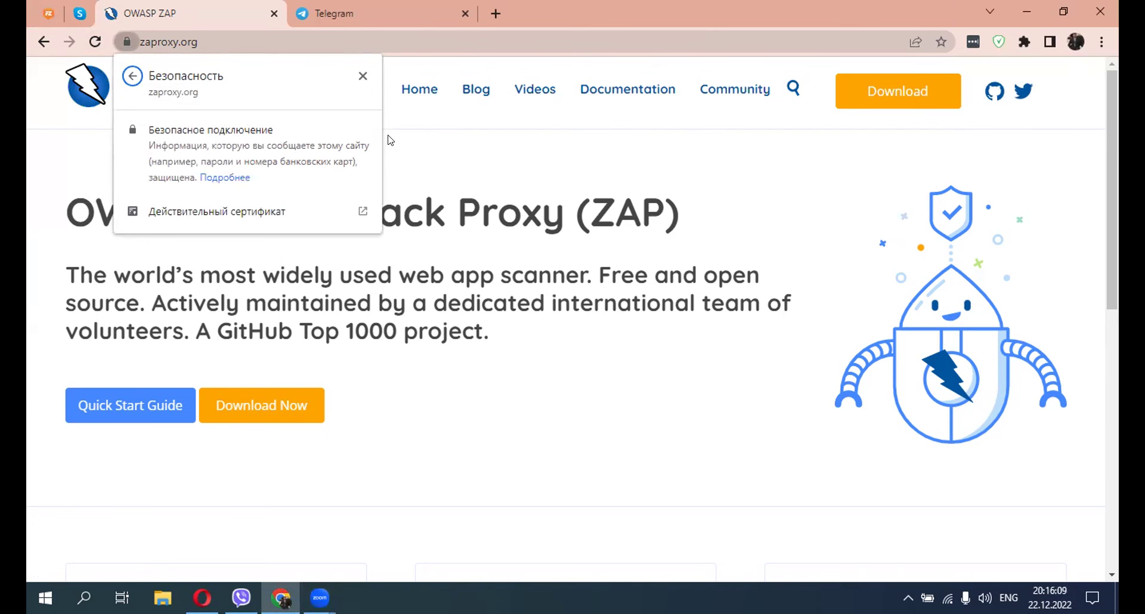
left_click(109, 47)
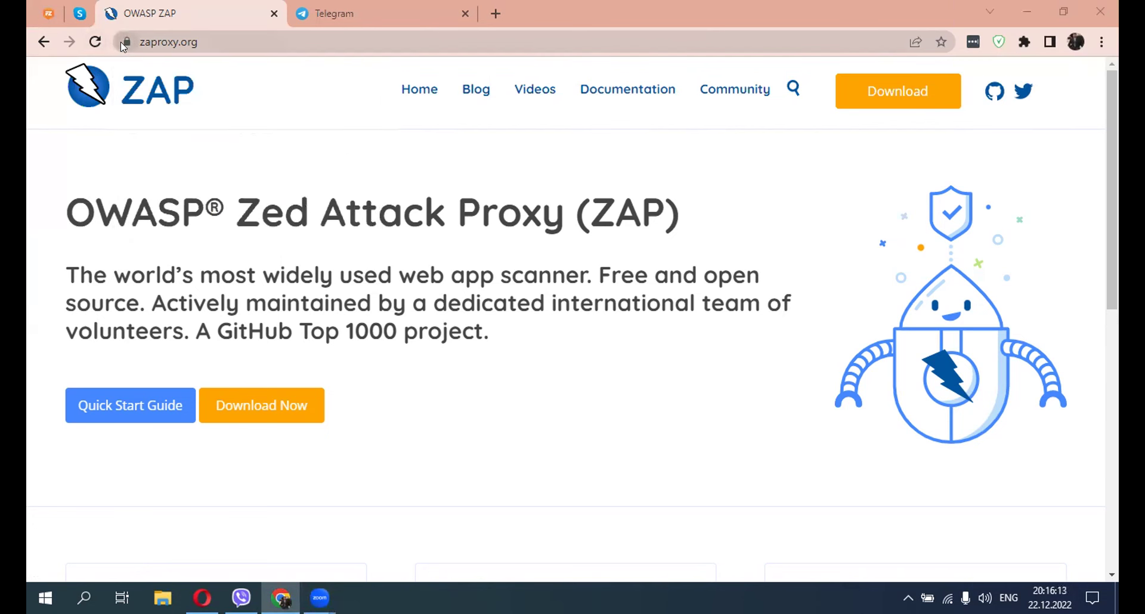
Open the Chrome help article linked from zaproxy.org's secure connection details, and close it again
left_click(122, 43)
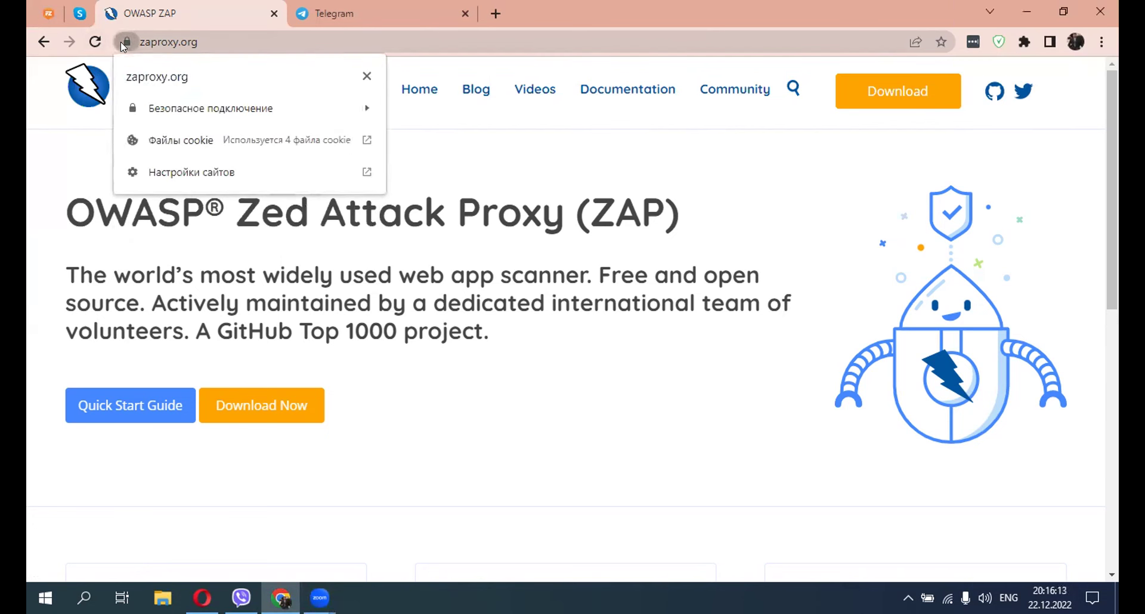
left_click(232, 108)
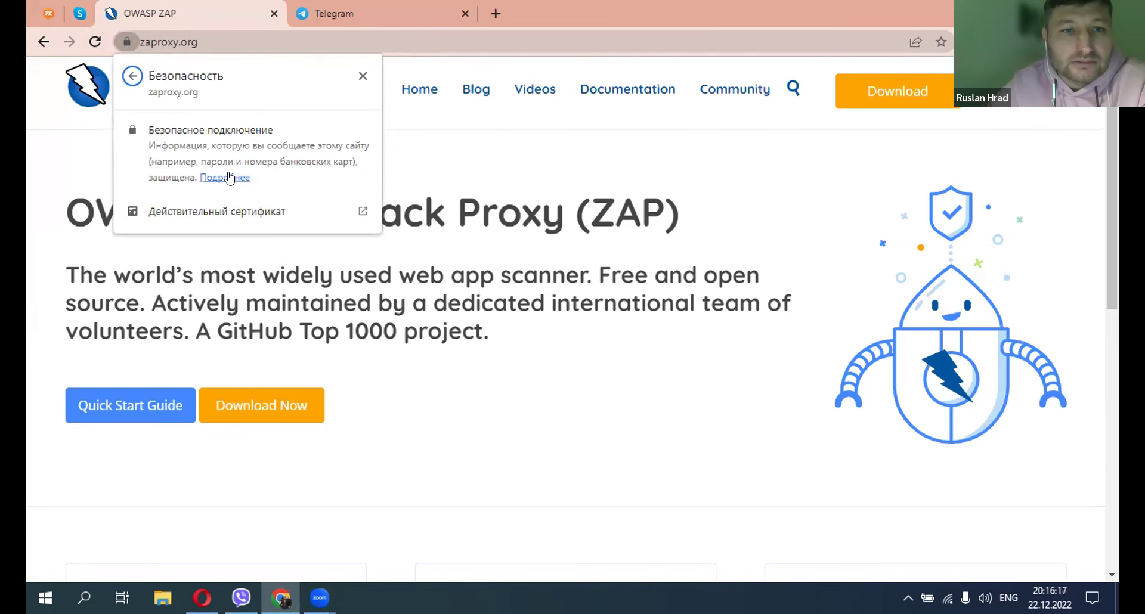
left_click(230, 178)
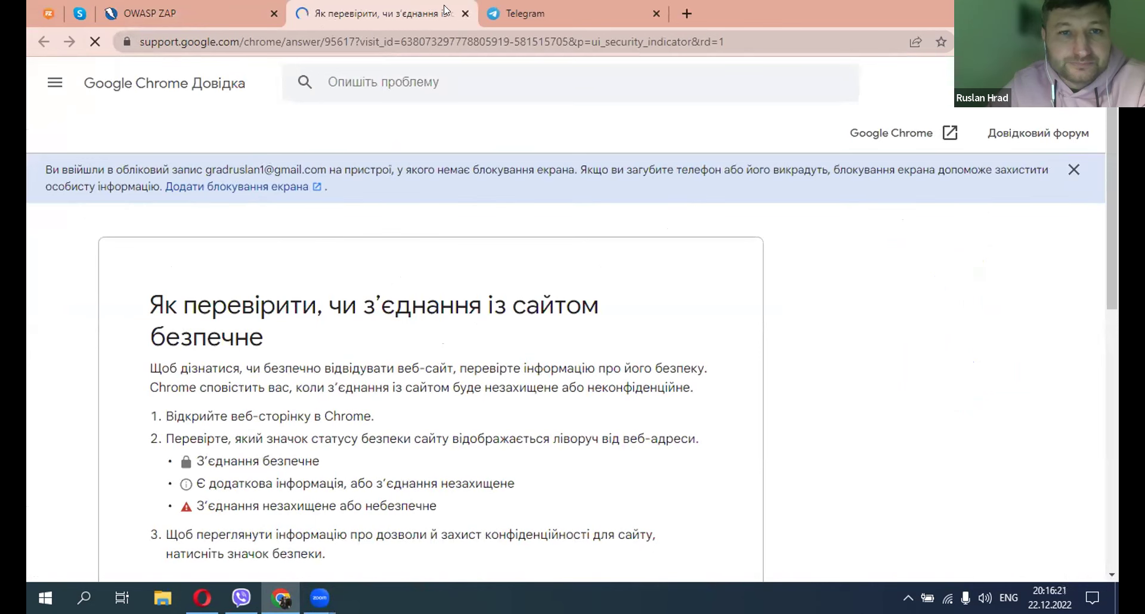
left_click(465, 14)
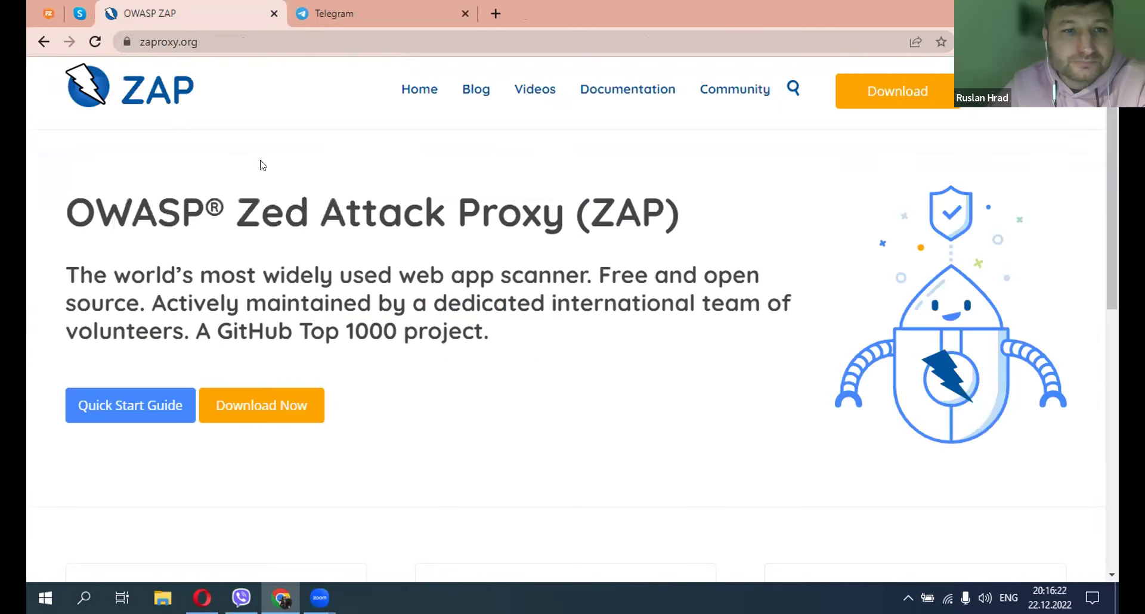
Search Google for "ssl labs" in a new tab and open the Qualys SSL Server Test page
left_click(126, 43)
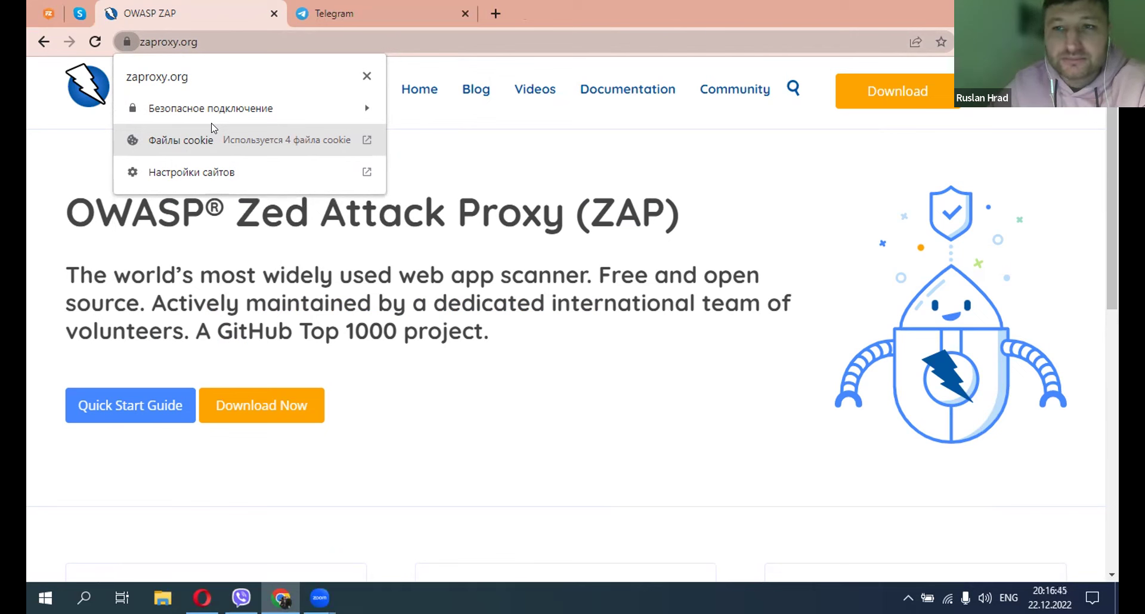
left_click(499, 13)
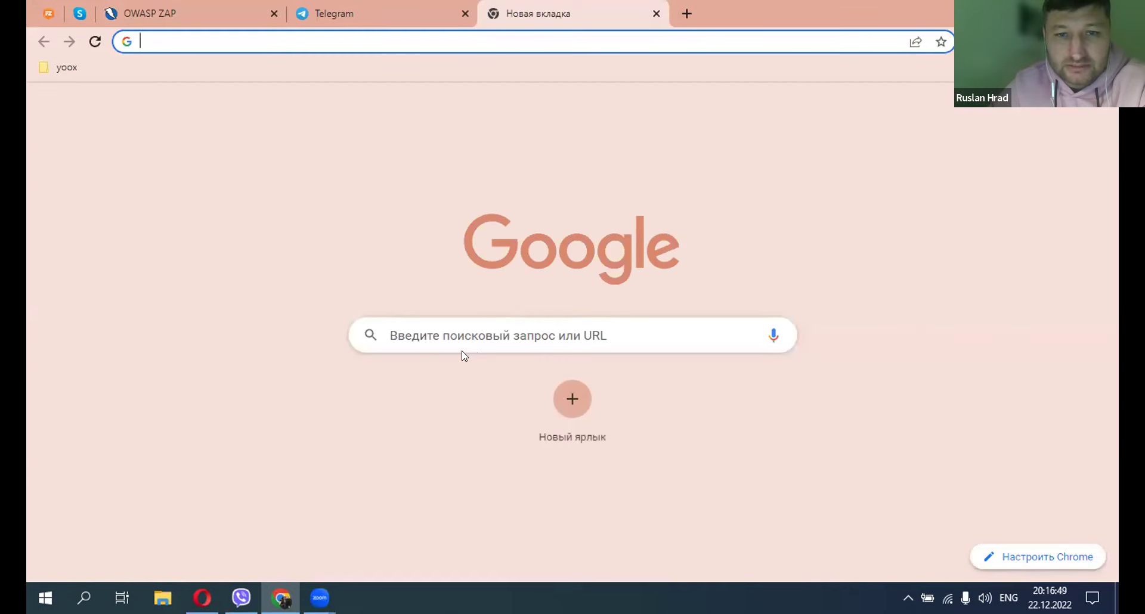
left_click(461, 334)
type("ssl")
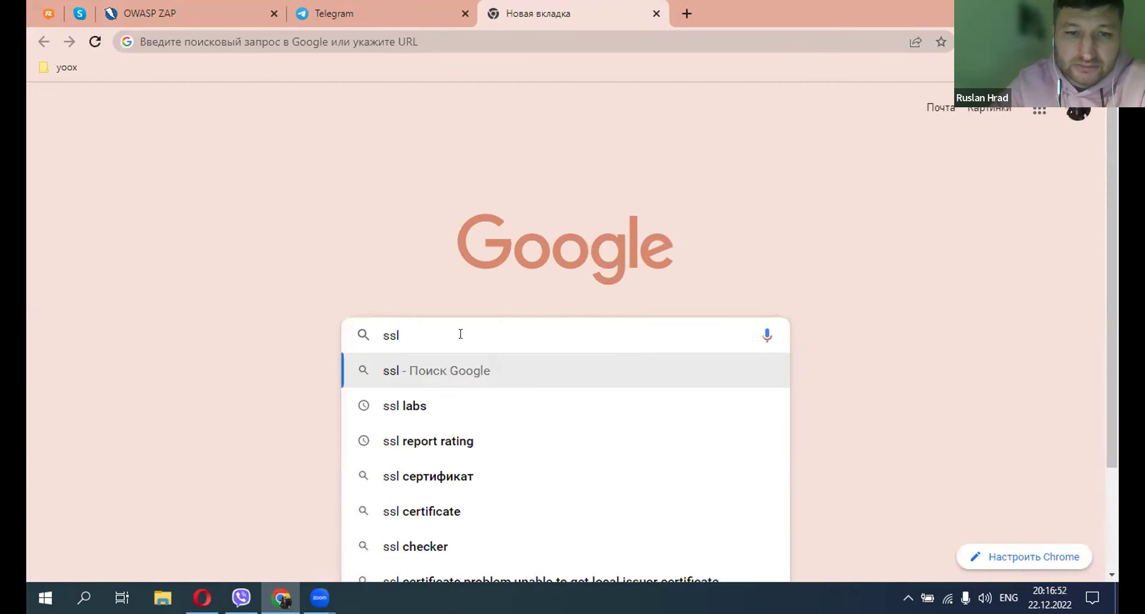
key("Down")
key("Return")
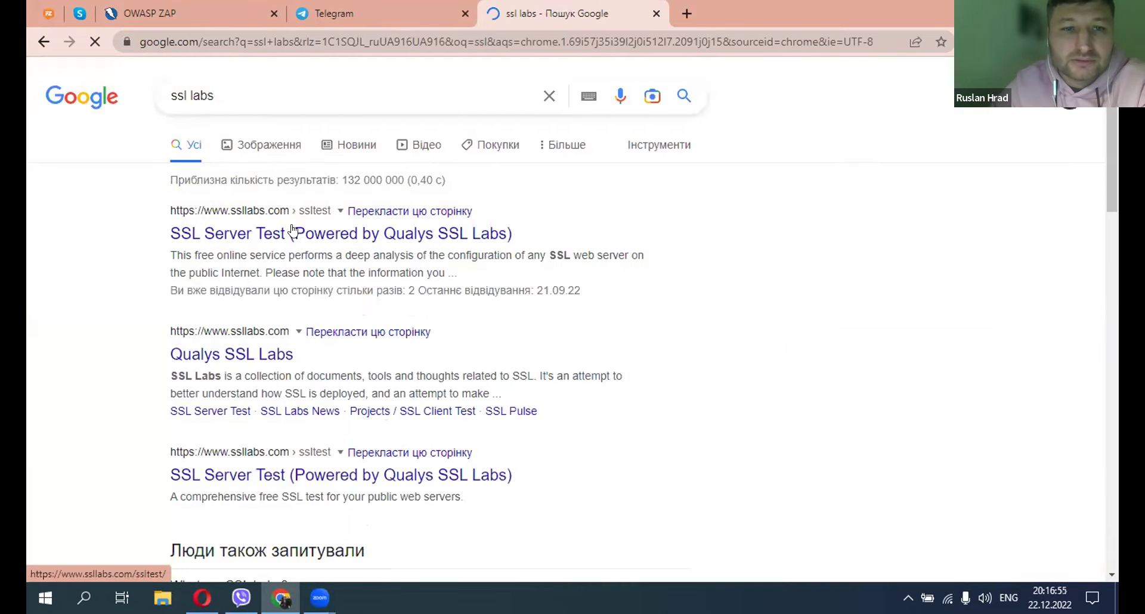
left_click(251, 236)
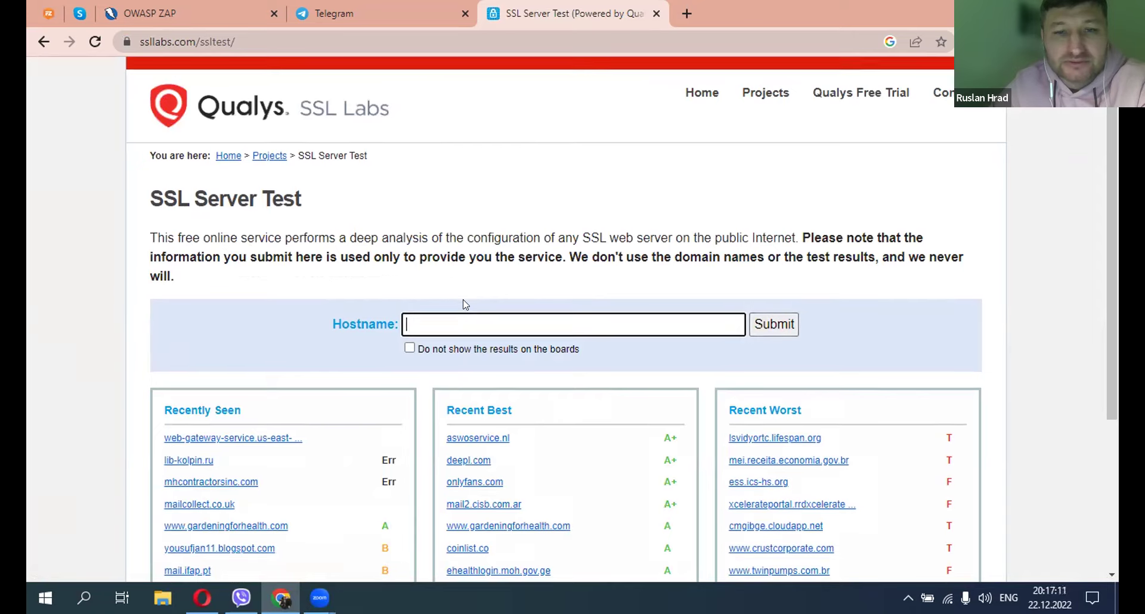
Examine the SSL Server Test page, including the hostname form and the Recently Seen, Recent Best and Recent Worst grade lists
scroll(464, 303, "down", 2)
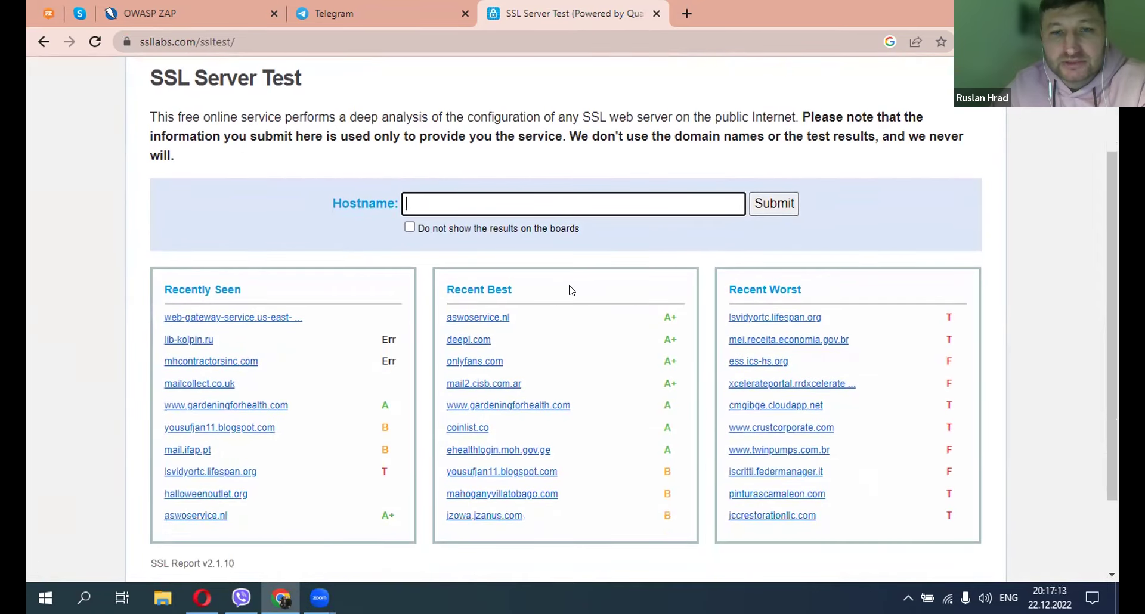
scroll(571, 291, "down", 1)
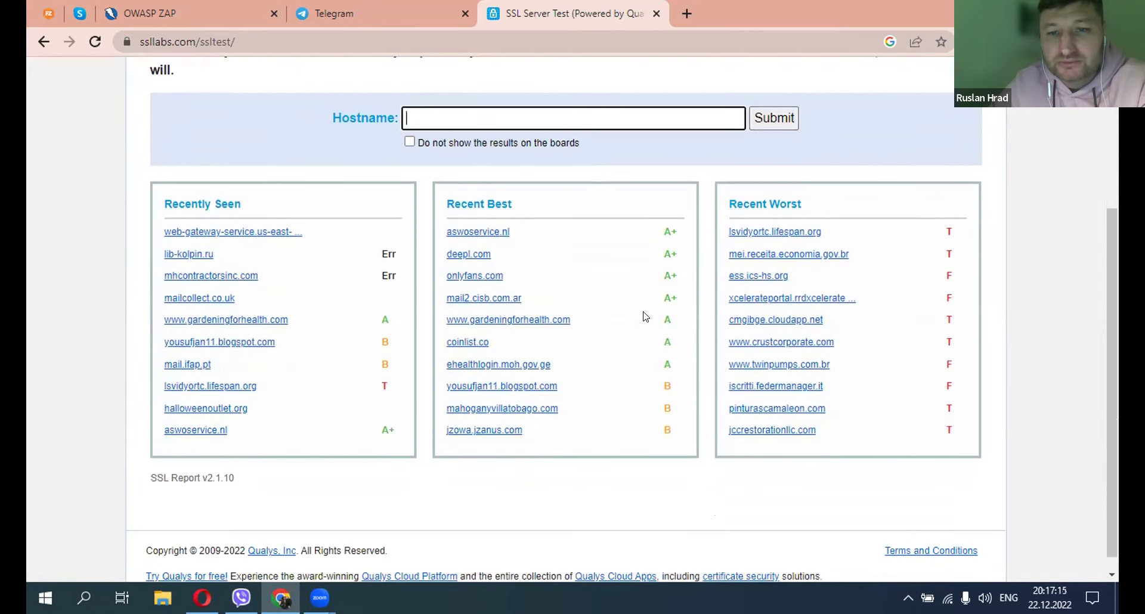
scroll(735, 410, "up", 2)
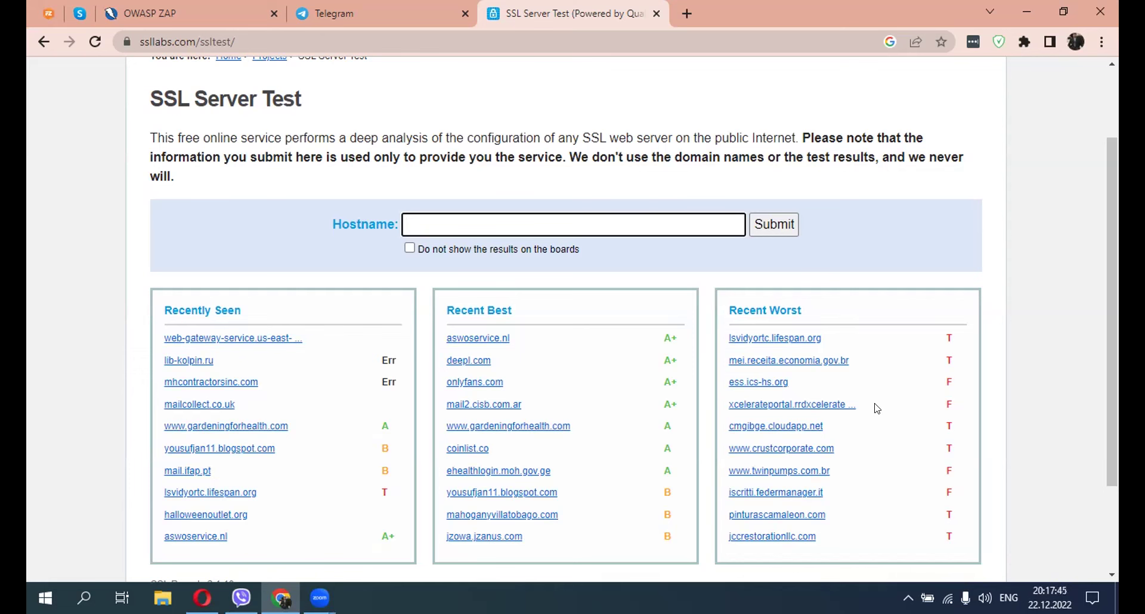
scroll(890, 393, "down", 2)
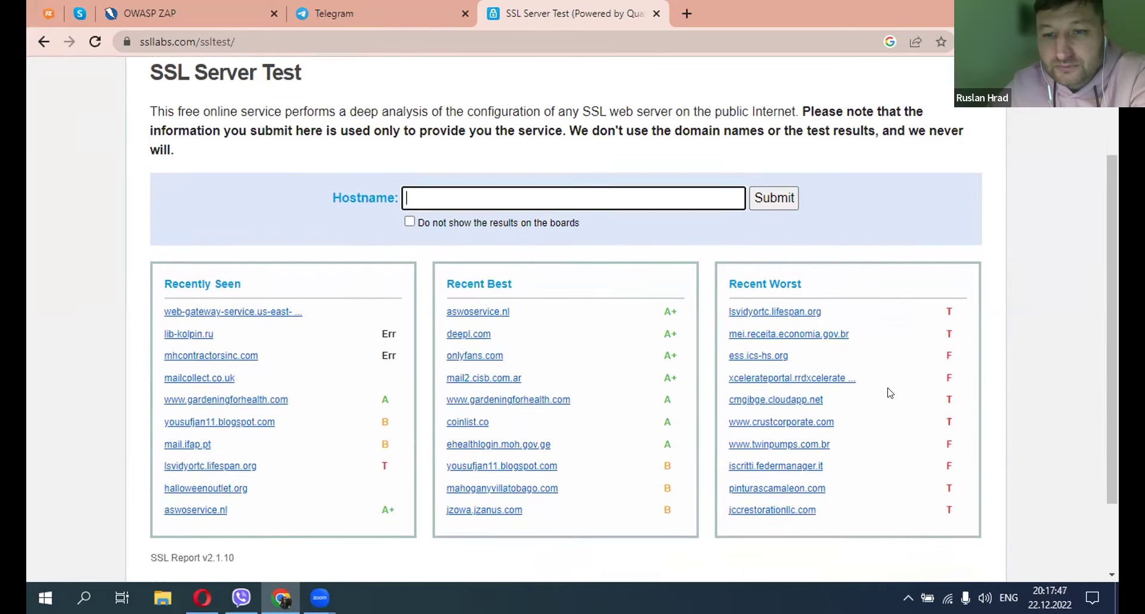
scroll(890, 393, "down", 3)
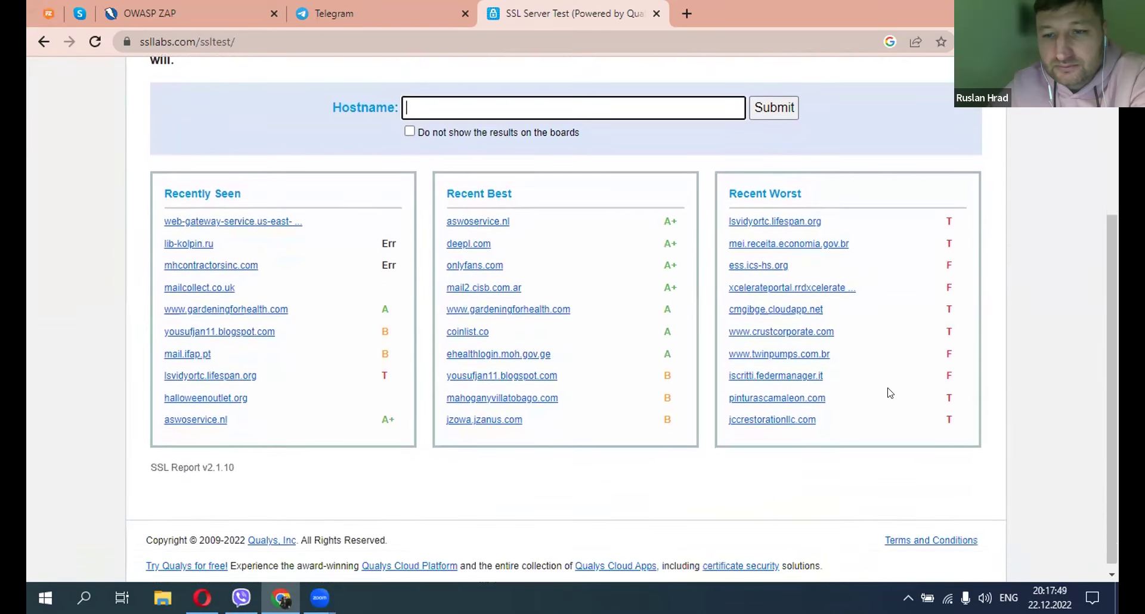
scroll(890, 393, "up", 1)
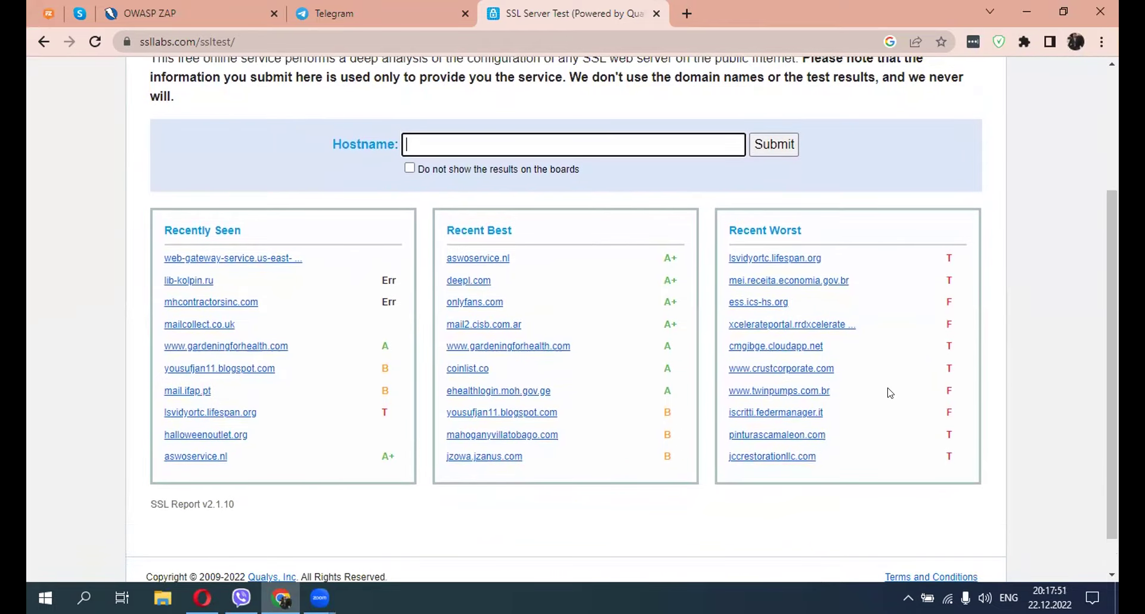
scroll(890, 393, "up", 3)
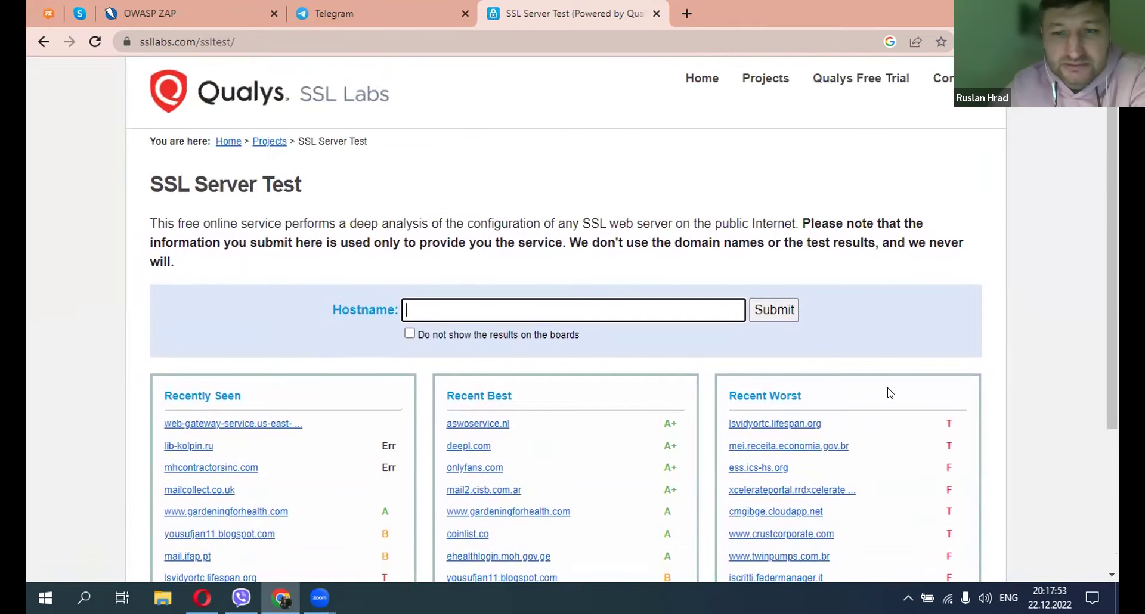
scroll(890, 393, "down", 3)
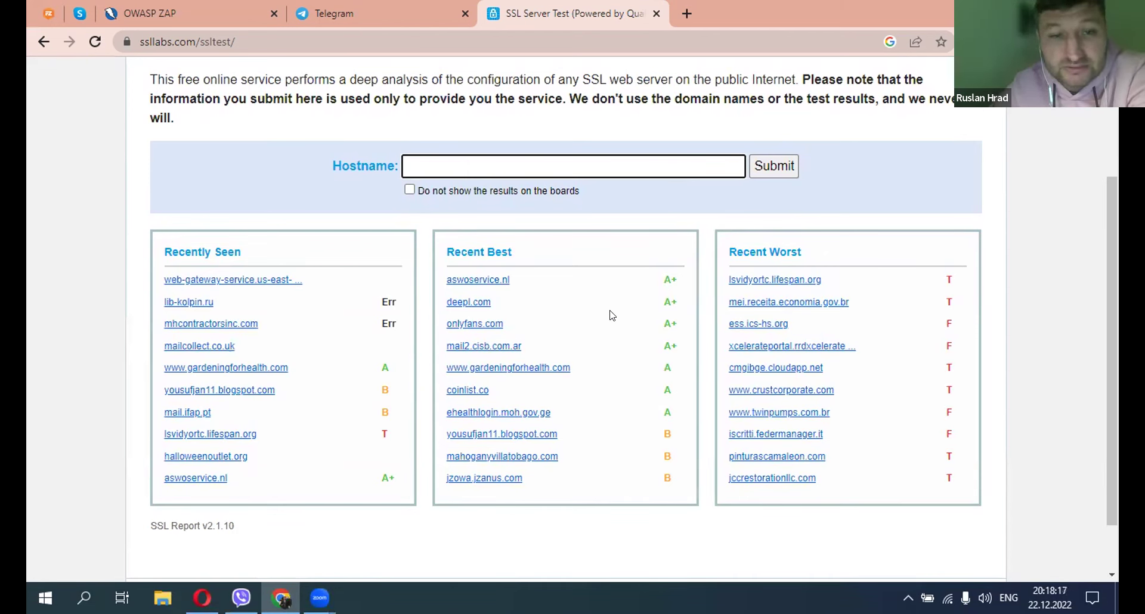
scroll(610, 315, "up", 3)
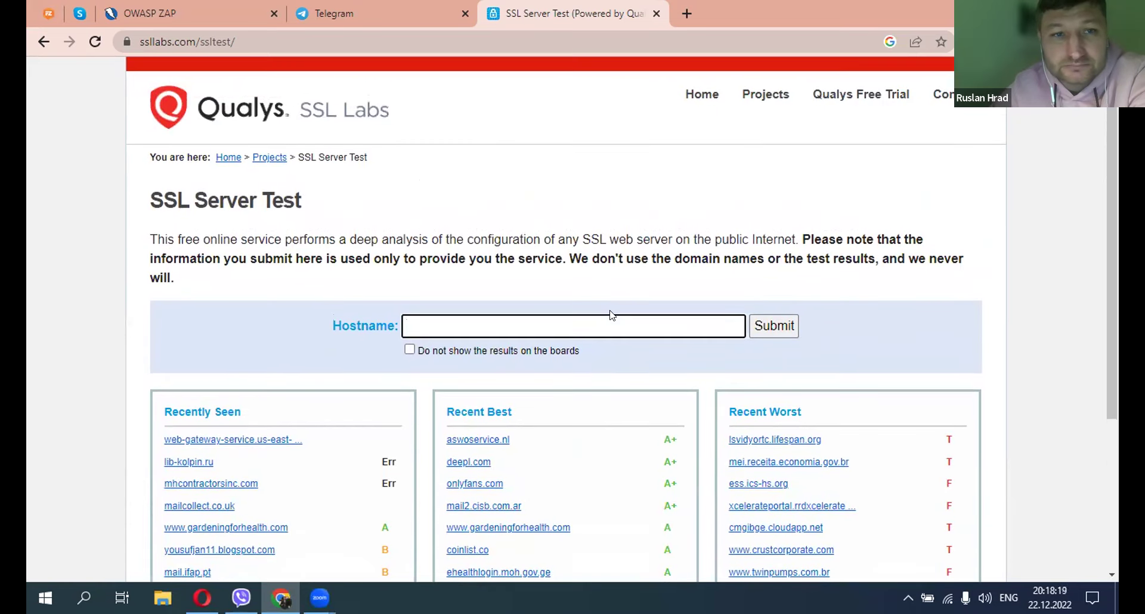
Select the SSL Server Test page's address and bring up the Zoom meeting controls
left_click(244, 37)
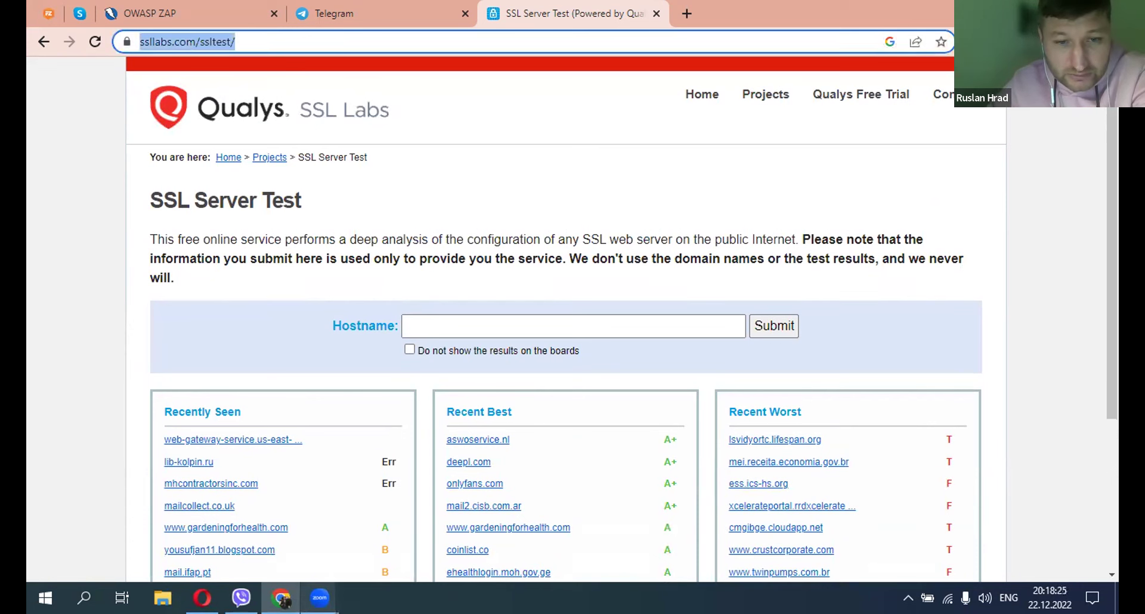
left_click(319, 597)
left_click(371, 506)
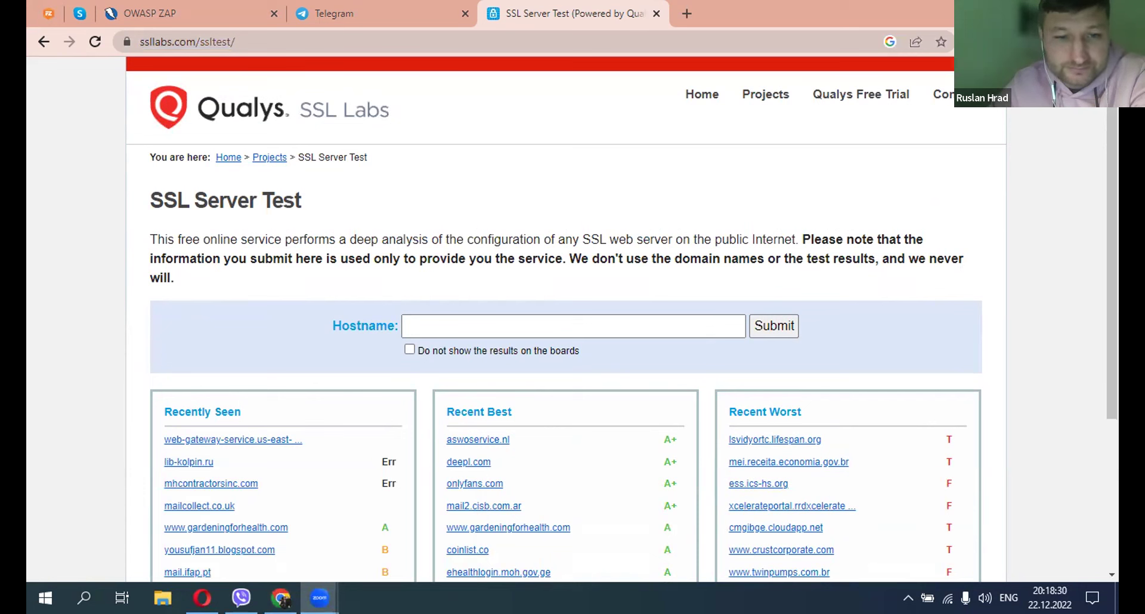
left_click(319, 597)
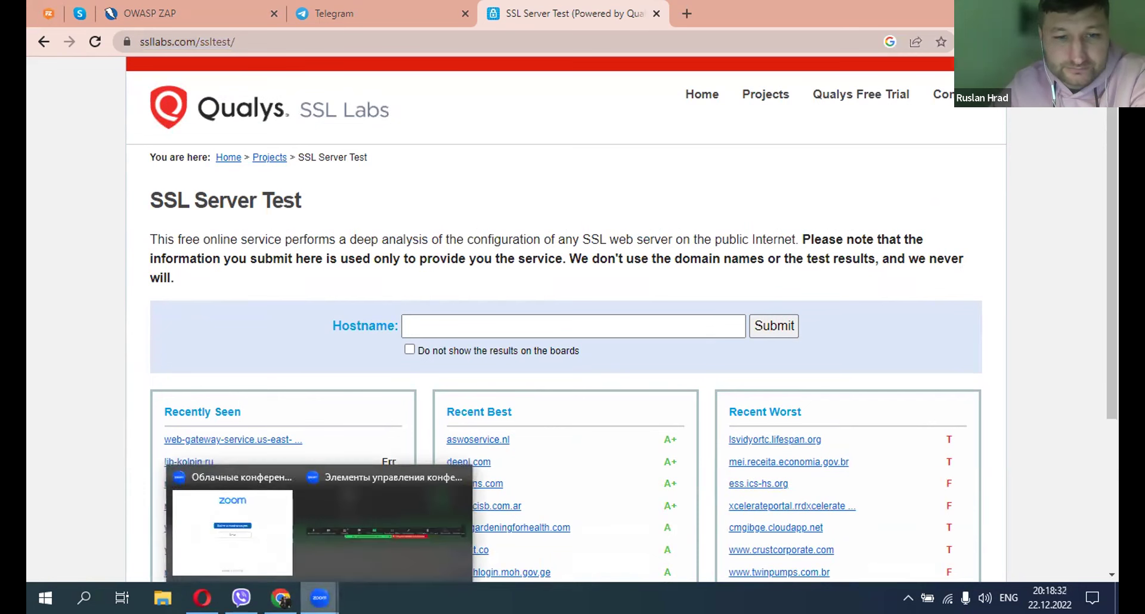
left_click(352, 561)
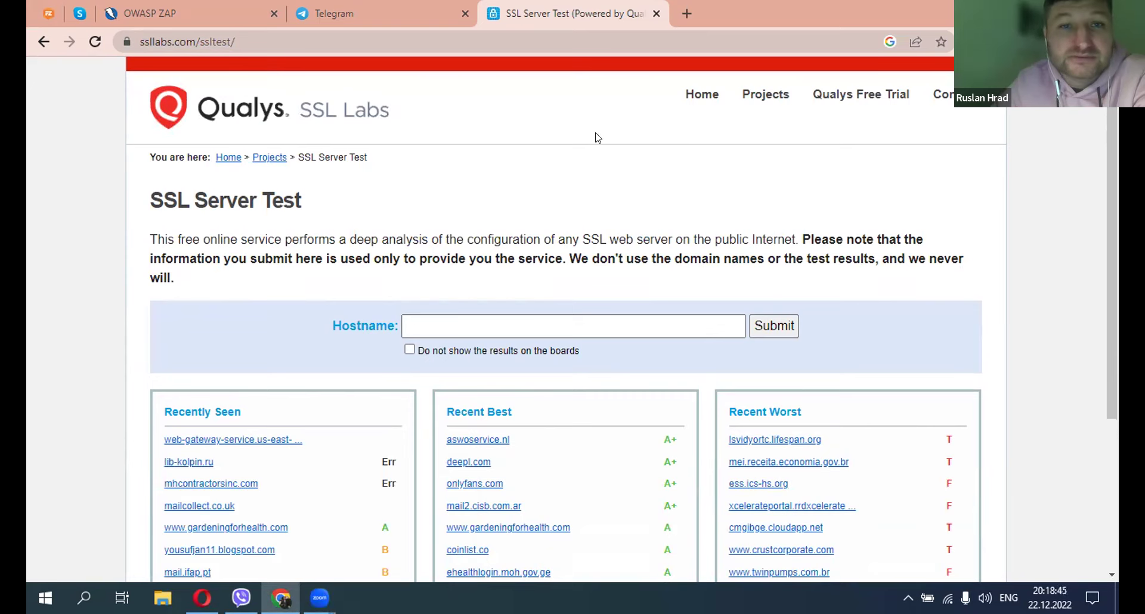
Return to the zaproxy.org page, view the cookies it uses in Chrome, and close the cookie dialog
left_click(390, 5)
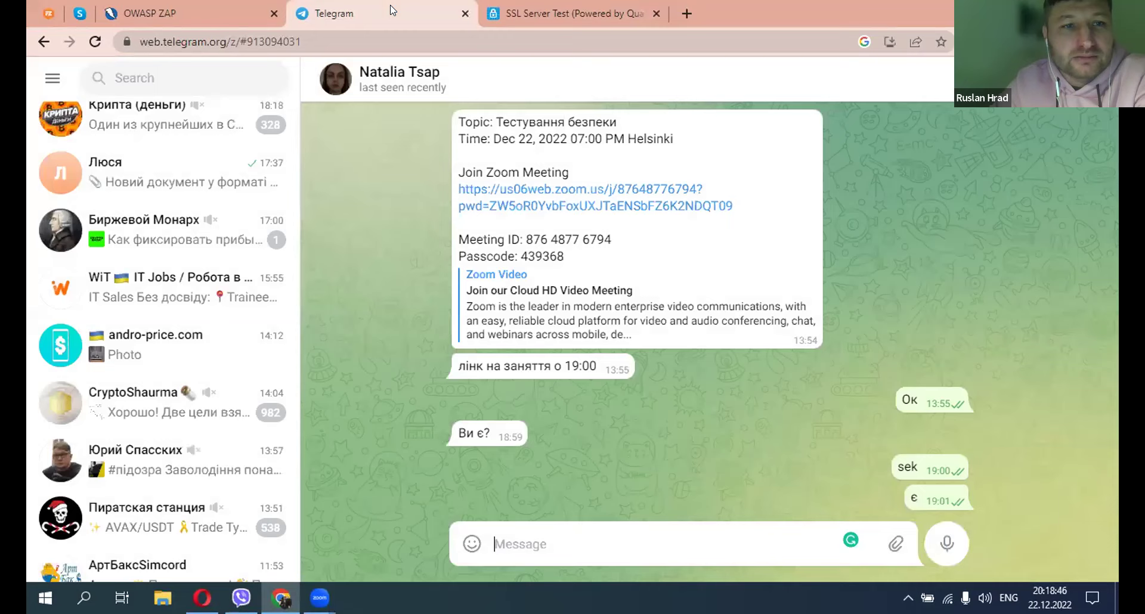
left_click(215, 6)
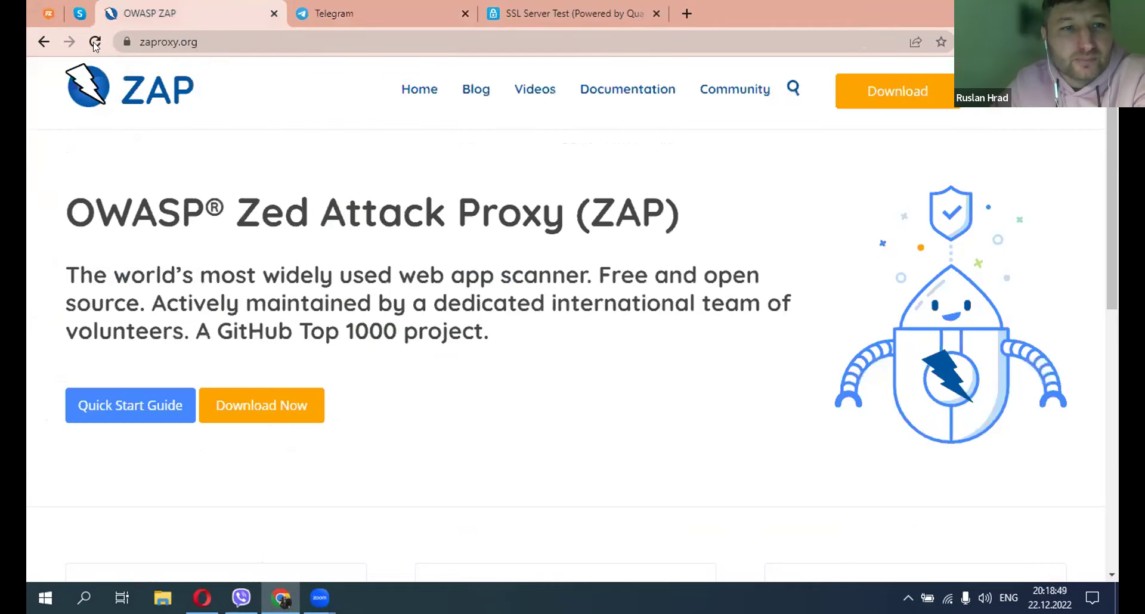
left_click(124, 41)
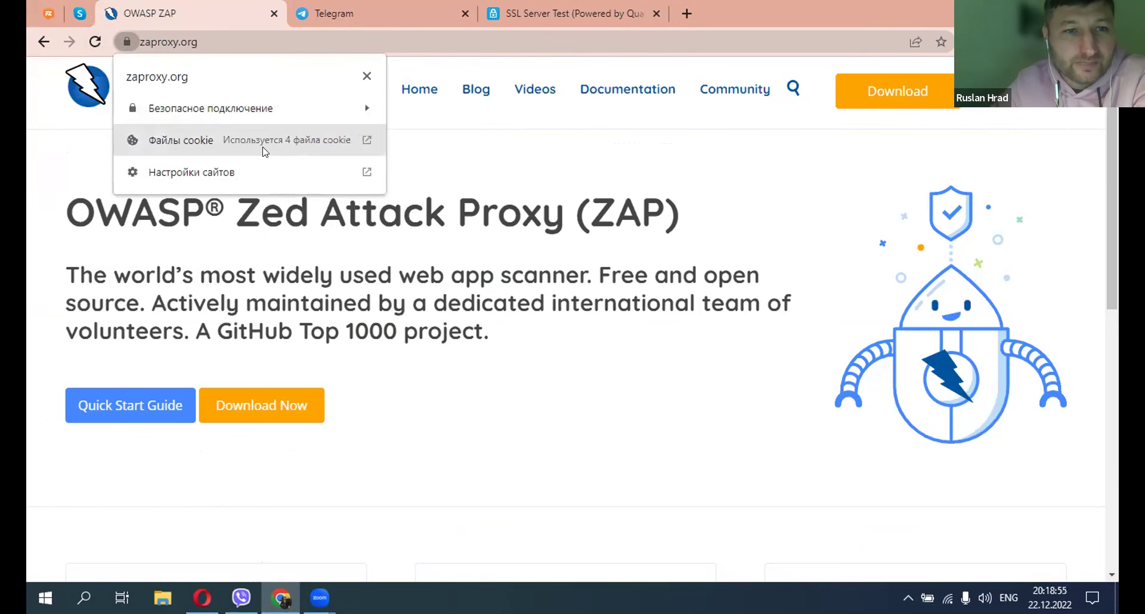
left_click(213, 143)
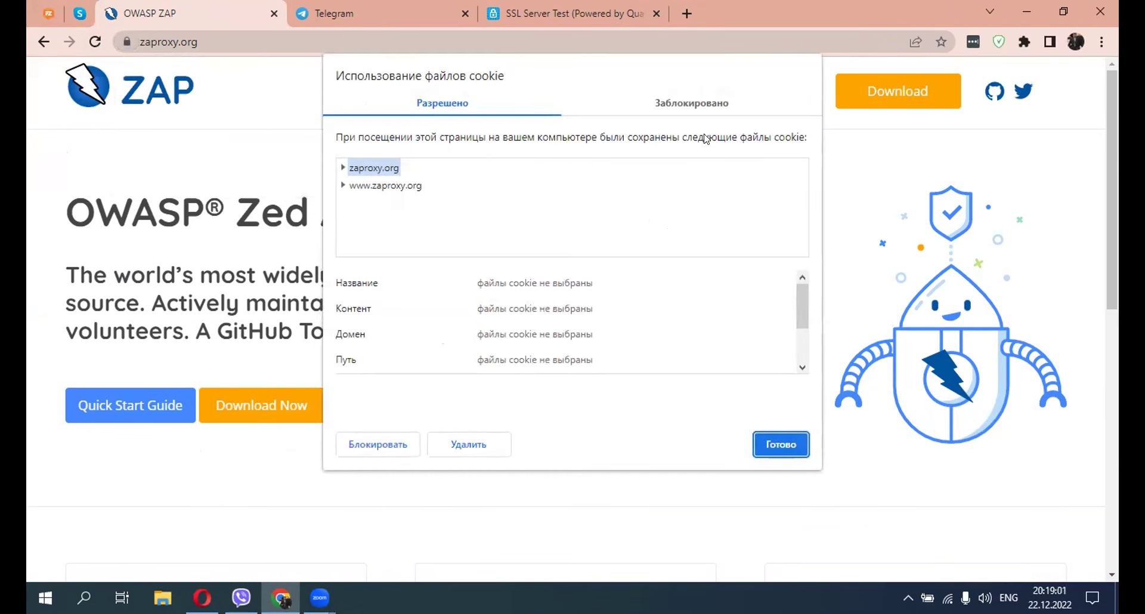
left_click(780, 445)
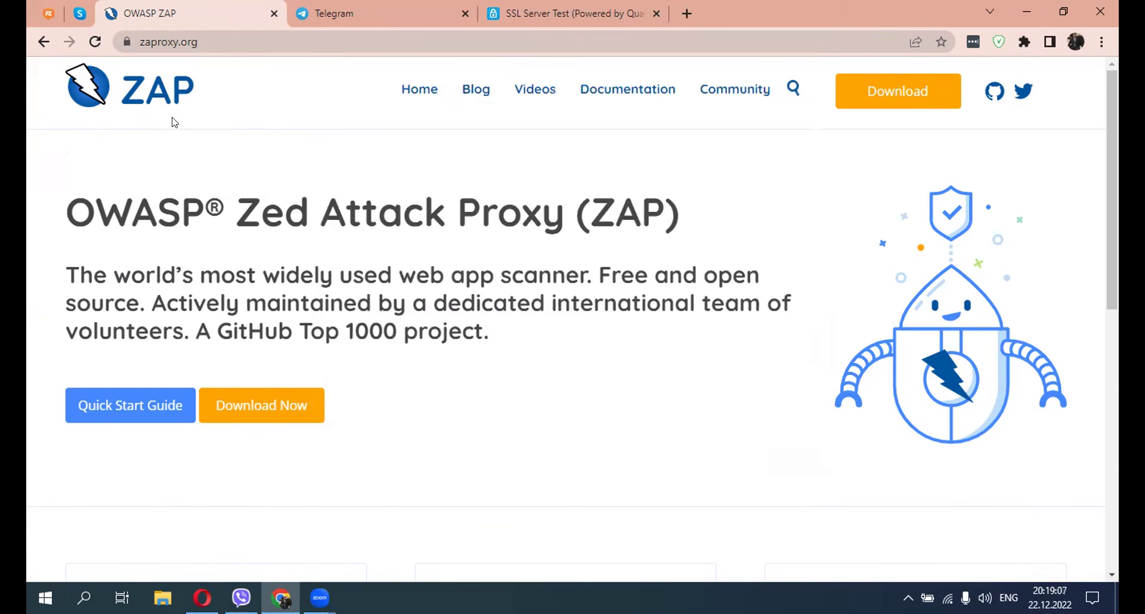
left_click(128, 41)
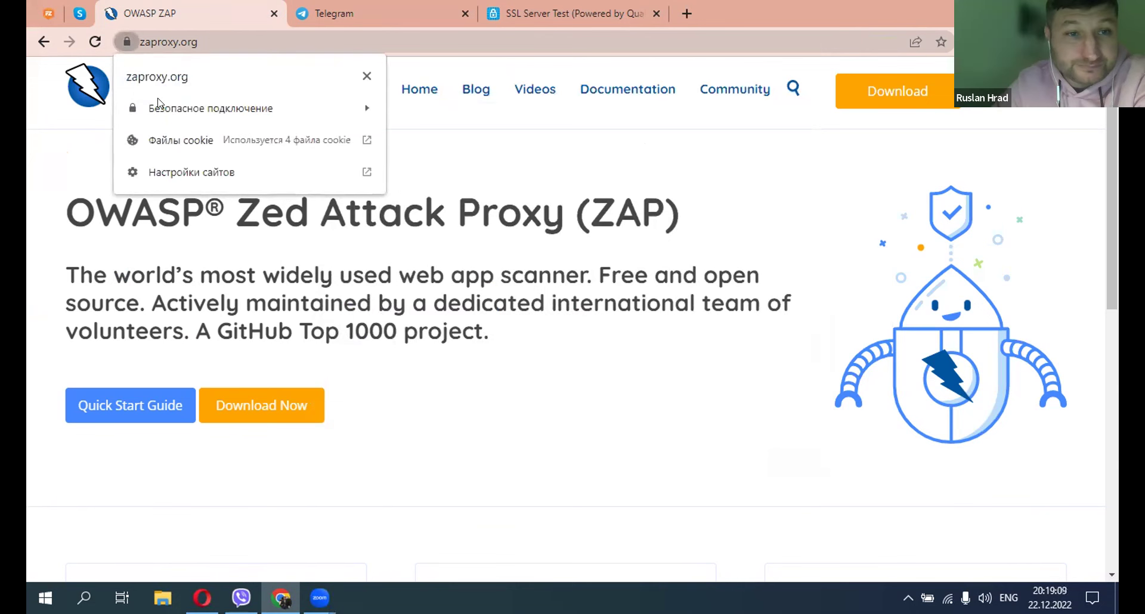
left_click(336, 184)
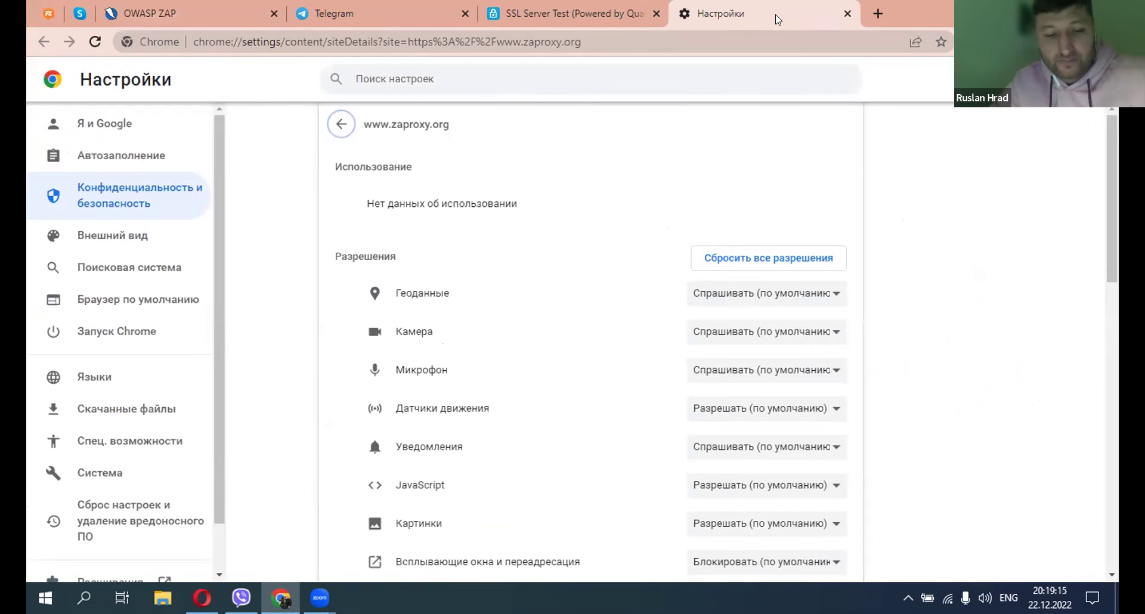
left_click_drag(775, 18, 633, 112)
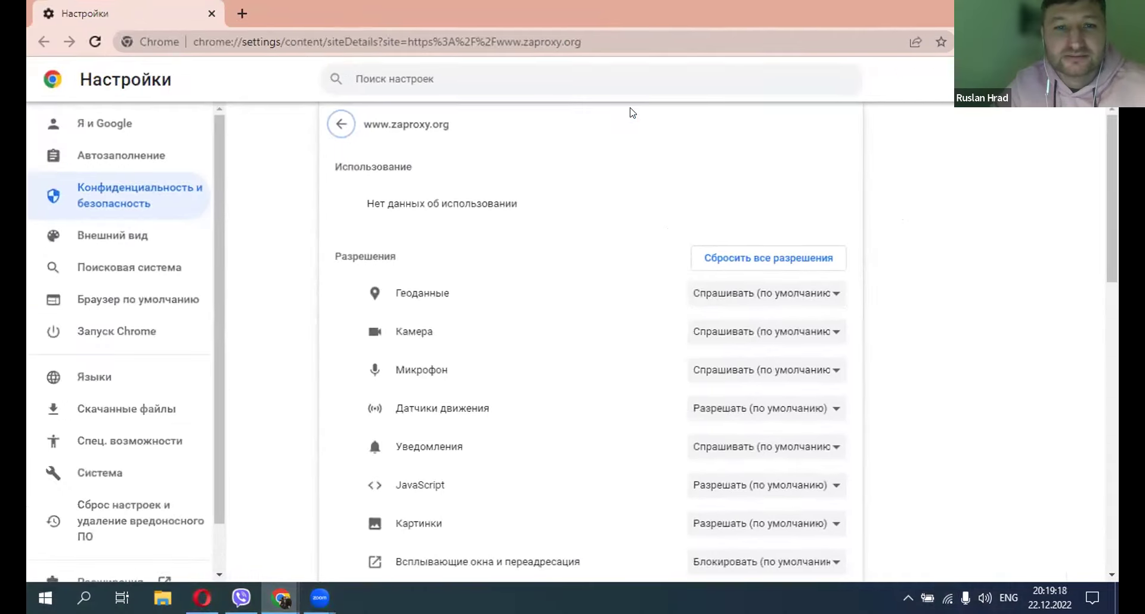
double_click(723, 16)
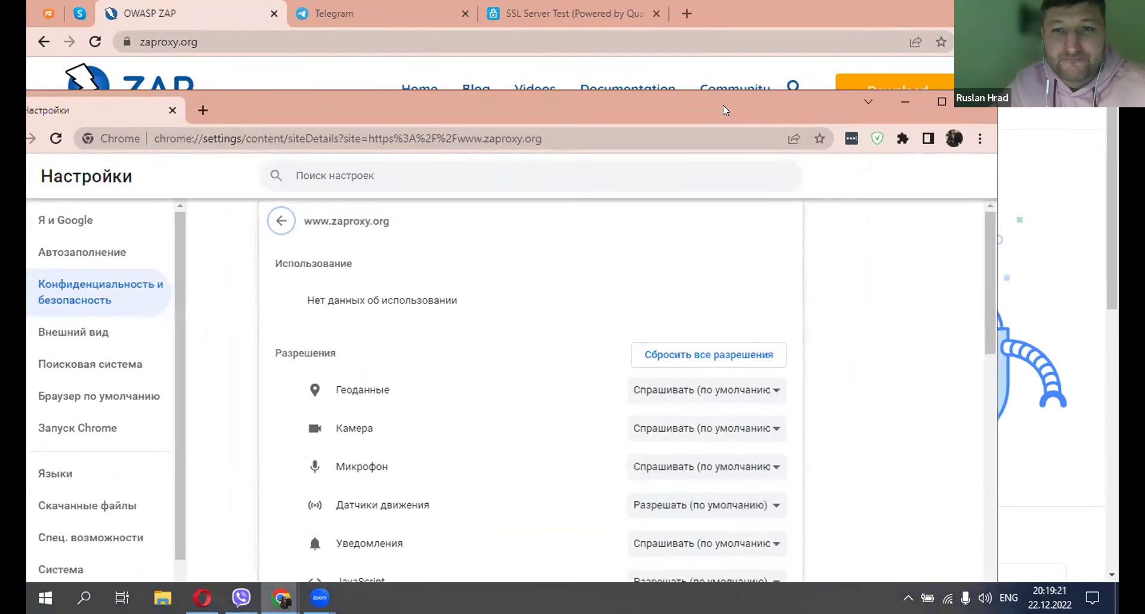
left_click_drag(714, 113, 478, 171)
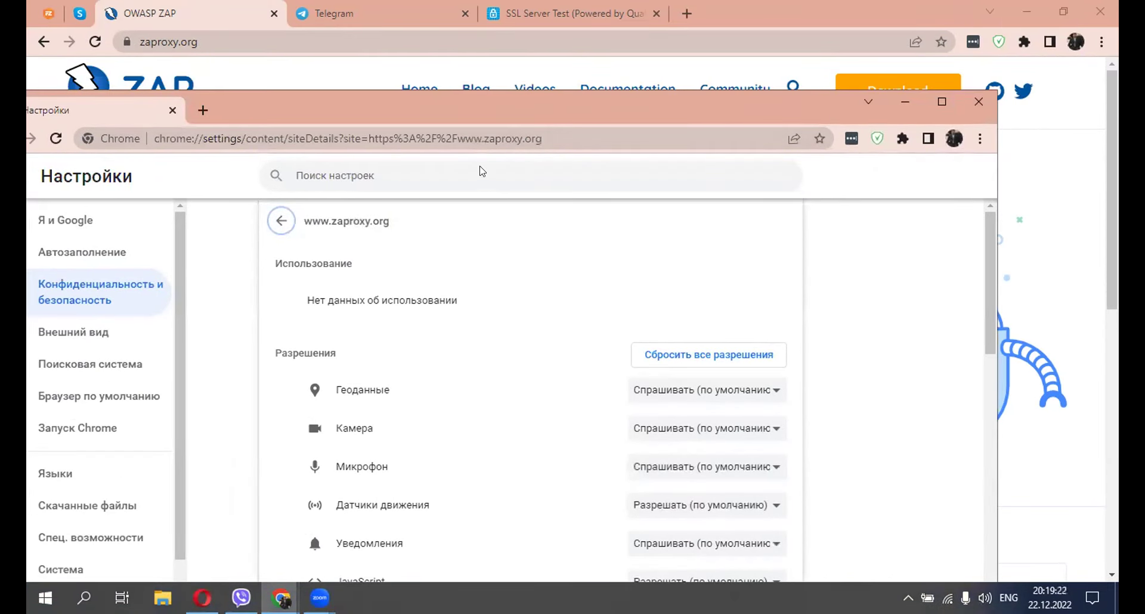
left_click(744, 152)
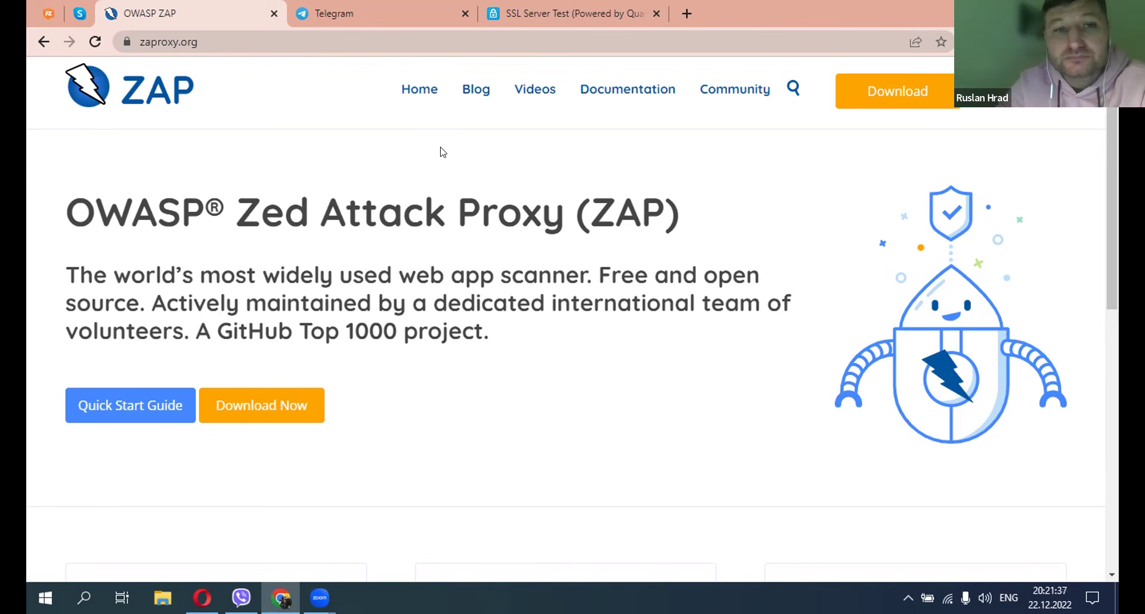
Return to the SSL Server Test page and review its Recently Seen, Recent Best and Recent Worst grade lists
left_click(566, 12)
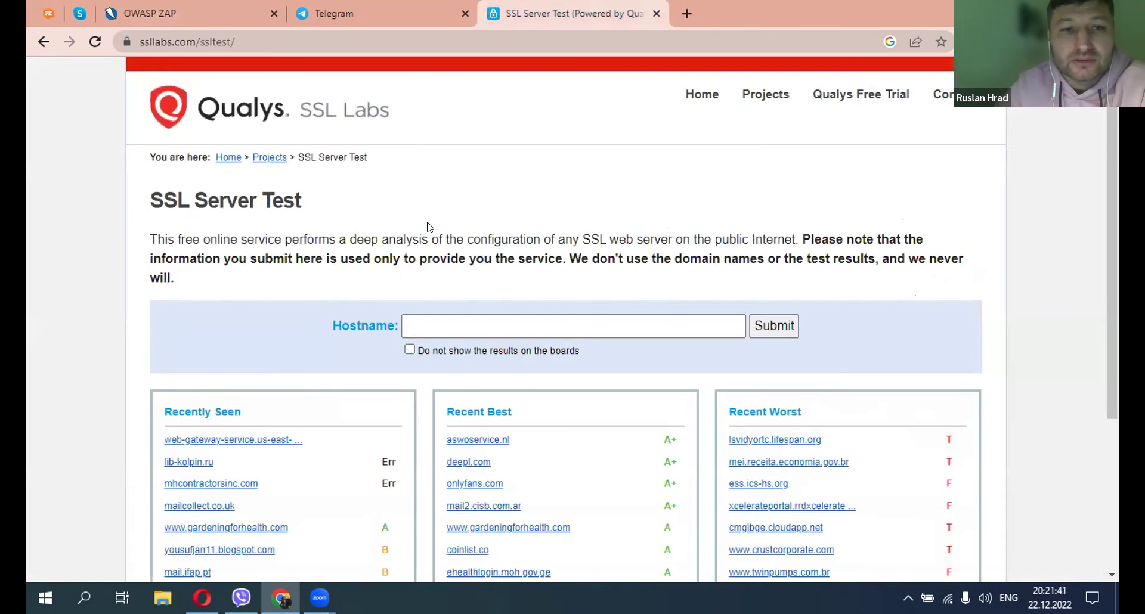
scroll(426, 226, "down", 3)
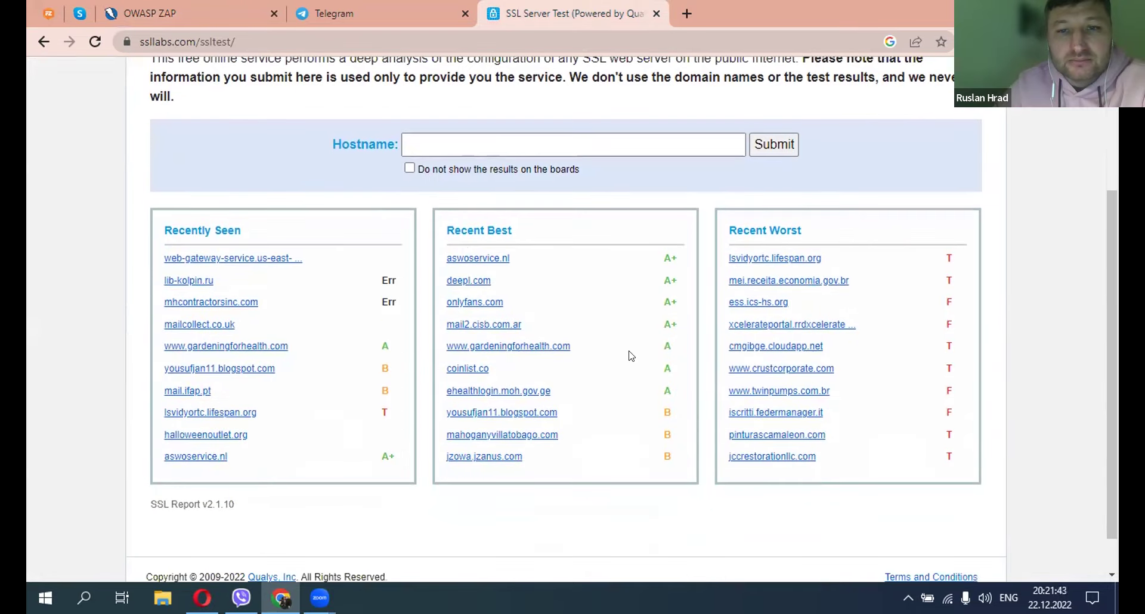
scroll(631, 356, "down", 1)
scroll(631, 356, "up", 1)
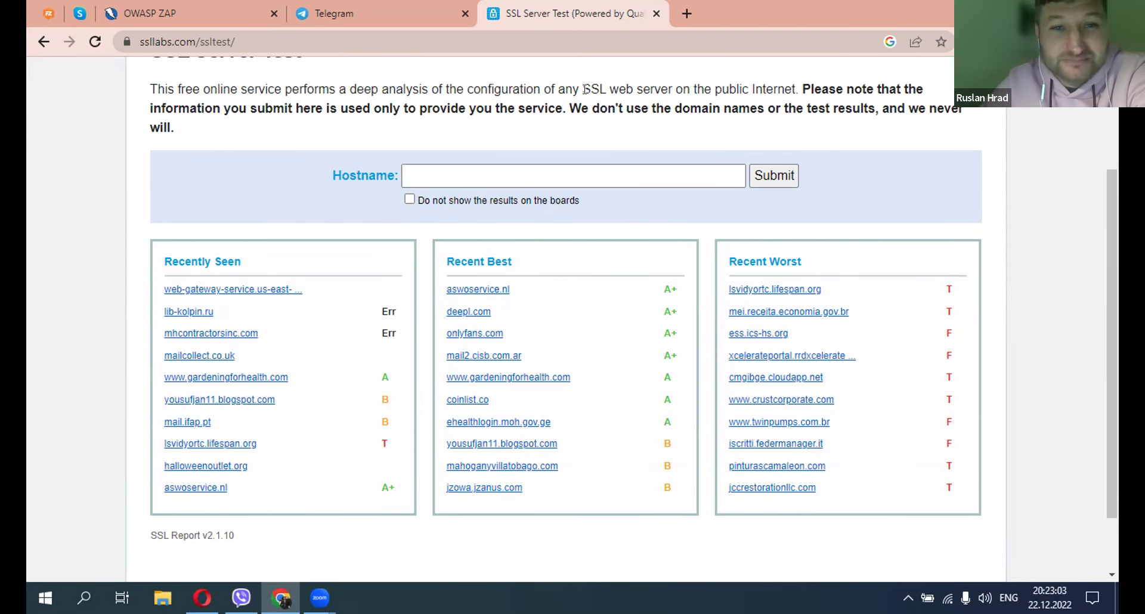
Return to the zaproxy.org page and switch to the Zoom meeting window
left_click(194, 3)
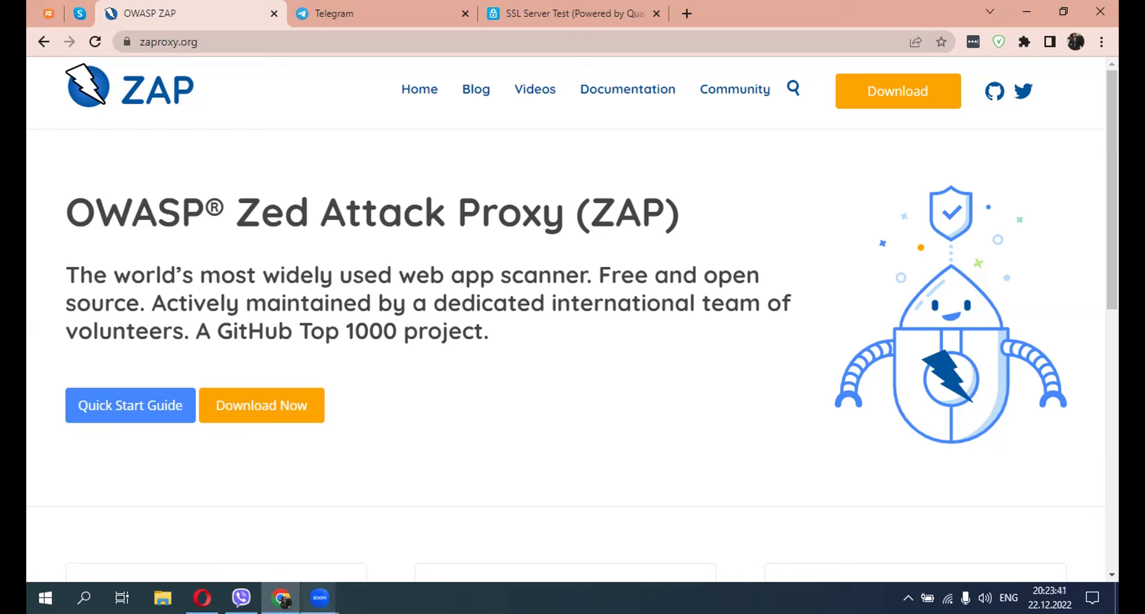
mouse_move(320, 598)
left_click(376, 513)
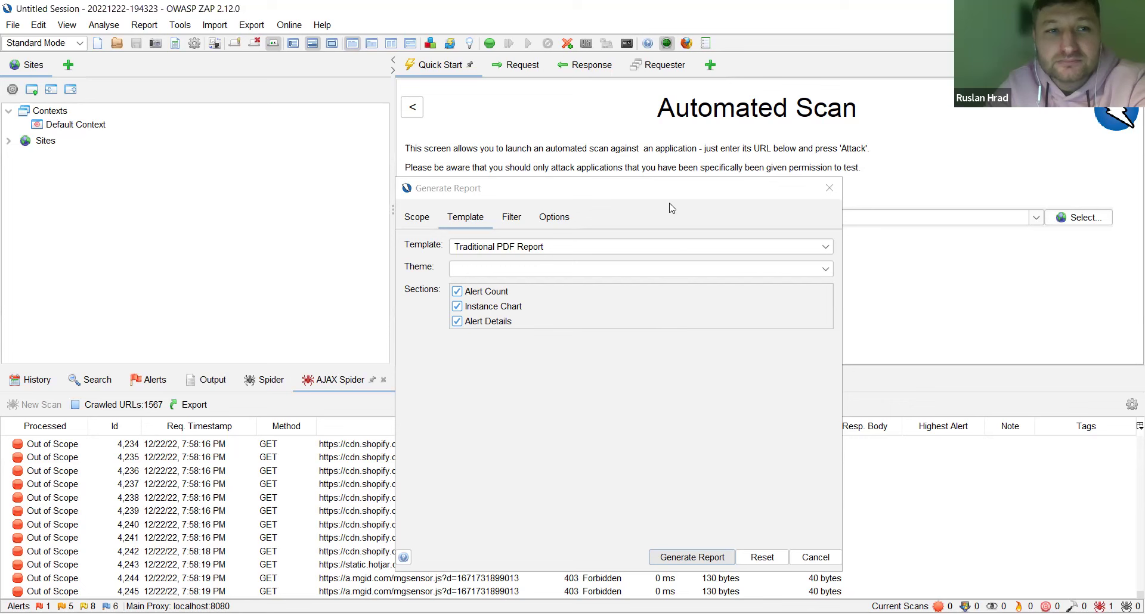
left_click(463, 197)
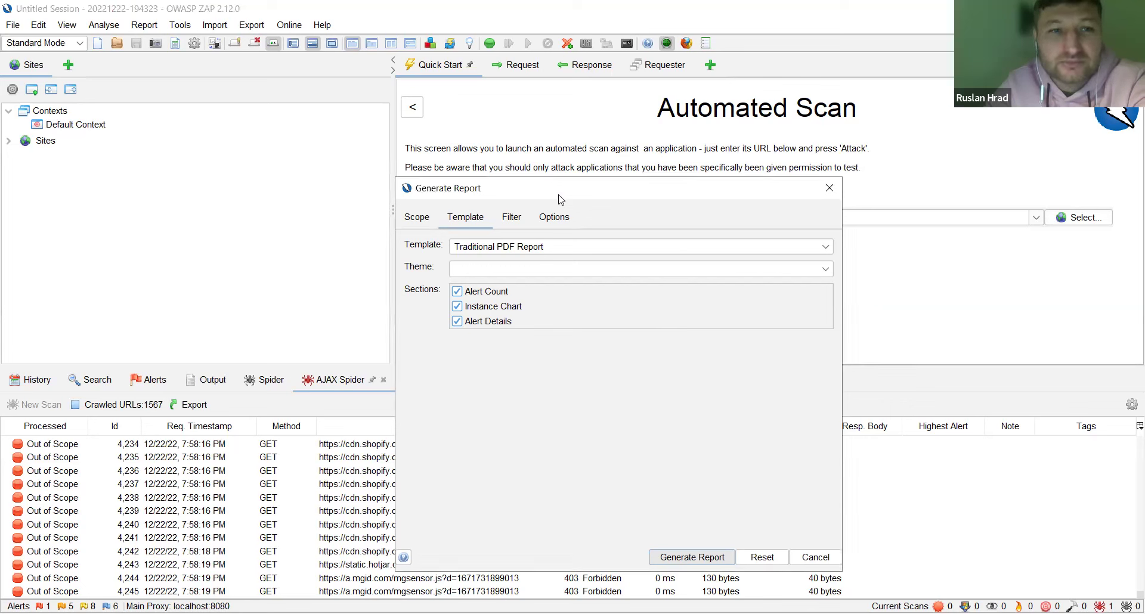
left_click_drag(561, 199, 571, 185)
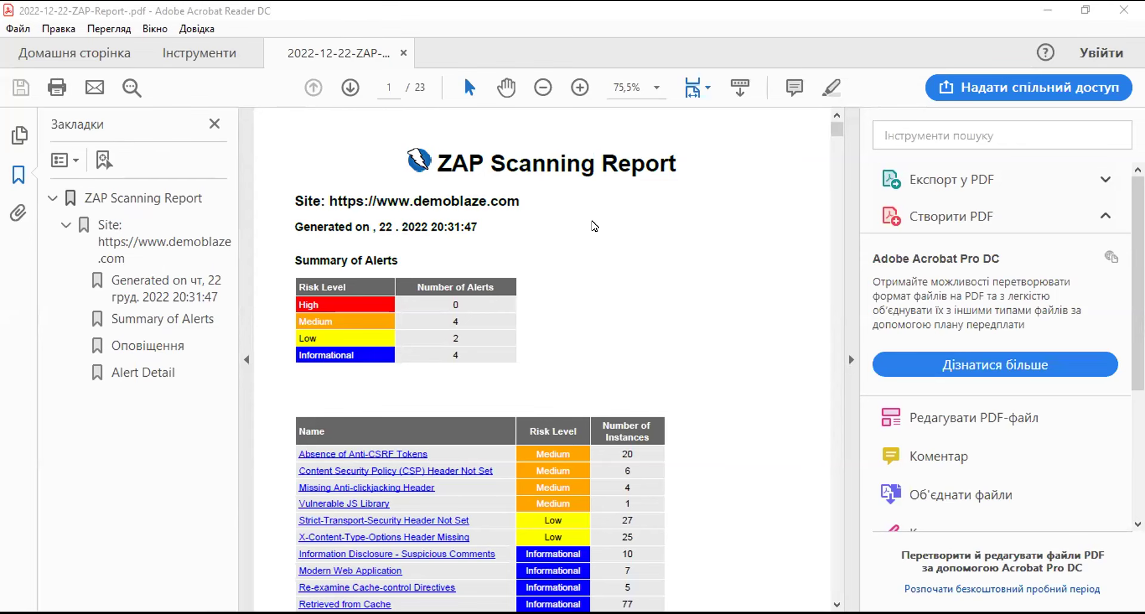
Examine the demoblaze.com ZAP report's Summary of Alerts and the table of alert names, risk levels and instance numbers
scroll(594, 225, "down", 1)
scroll(594, 226, "down", 1)
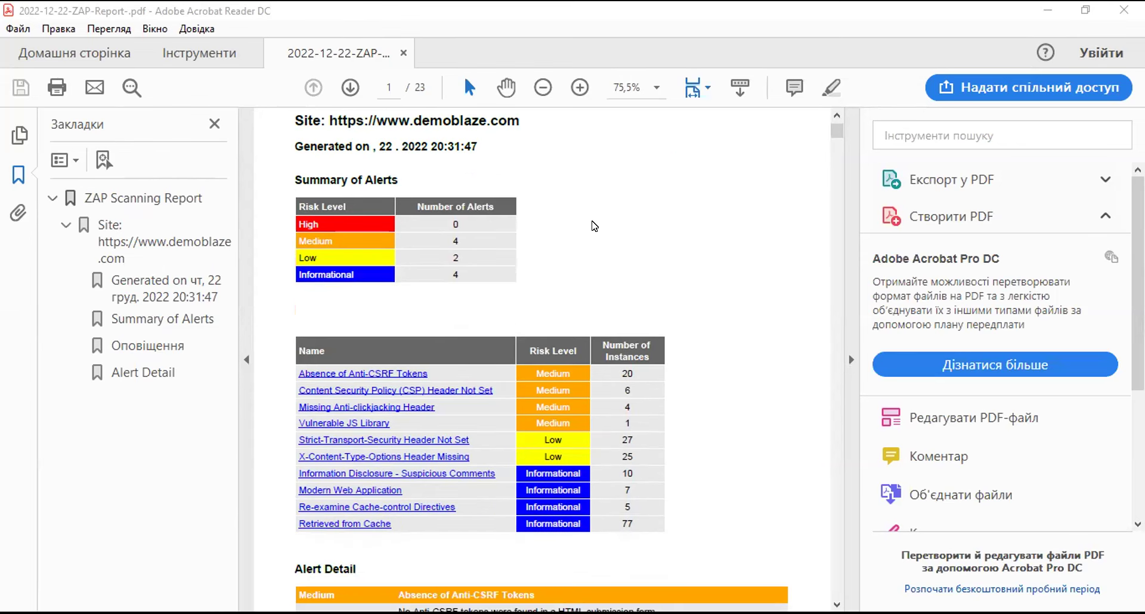
scroll(594, 226, "down", 1)
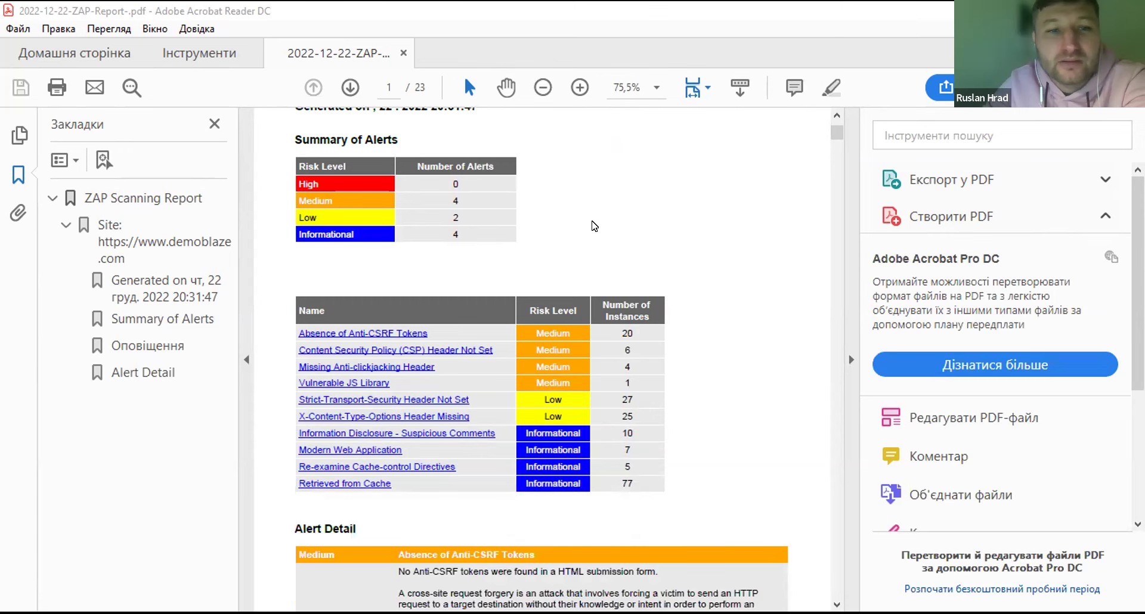
scroll(595, 225, "down", 1)
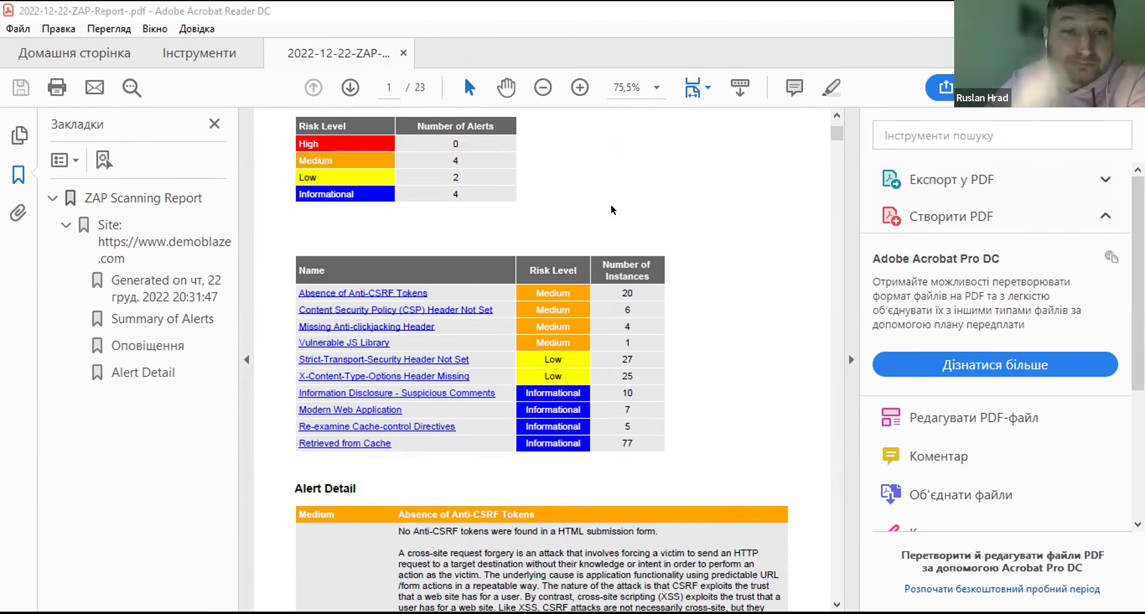
scroll(611, 209, "up", 1)
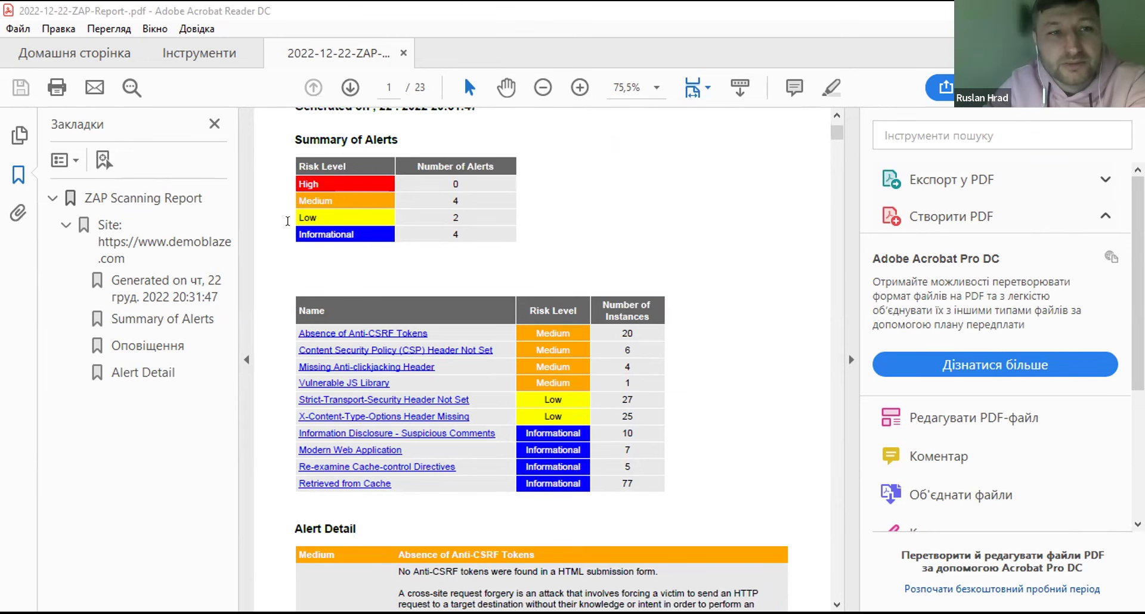
scroll(544, 266, "down", 1)
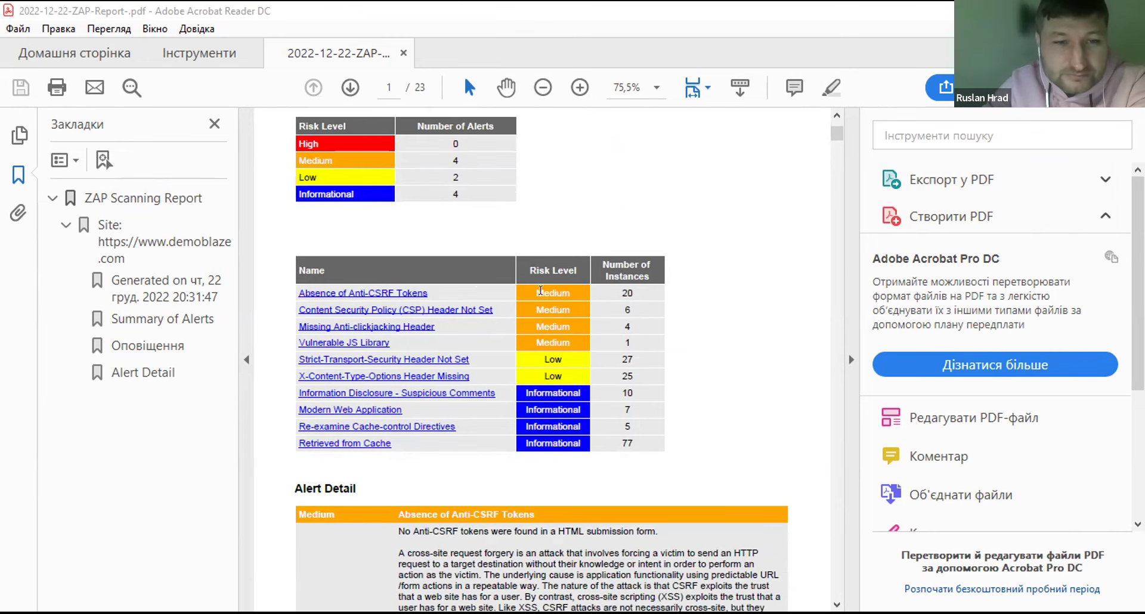
scroll(400, 268, "down", 1)
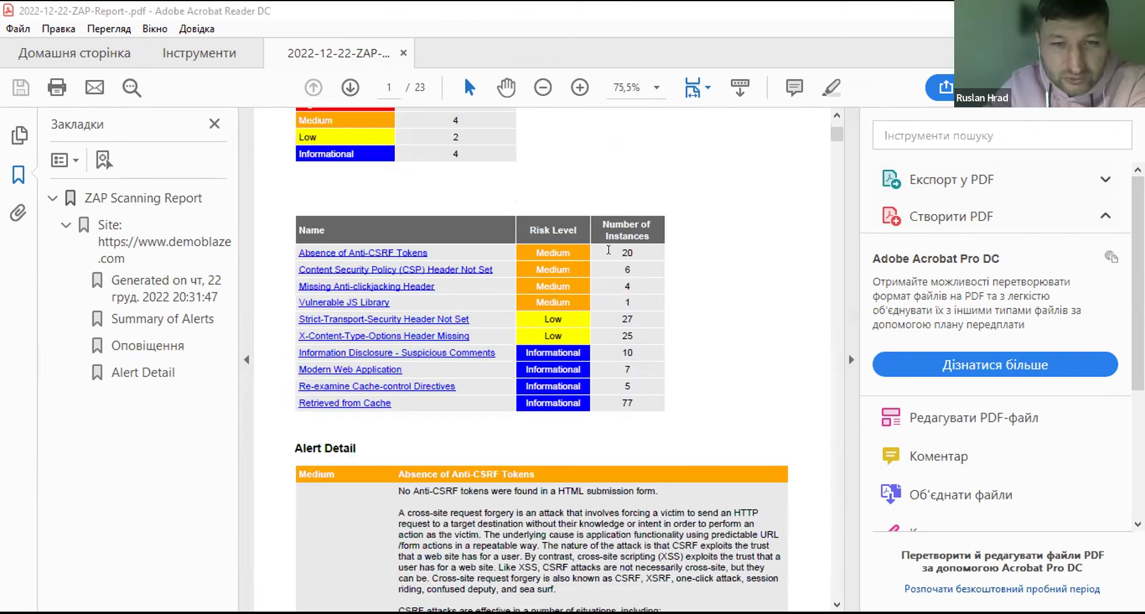
scroll(582, 263, "down", 2)
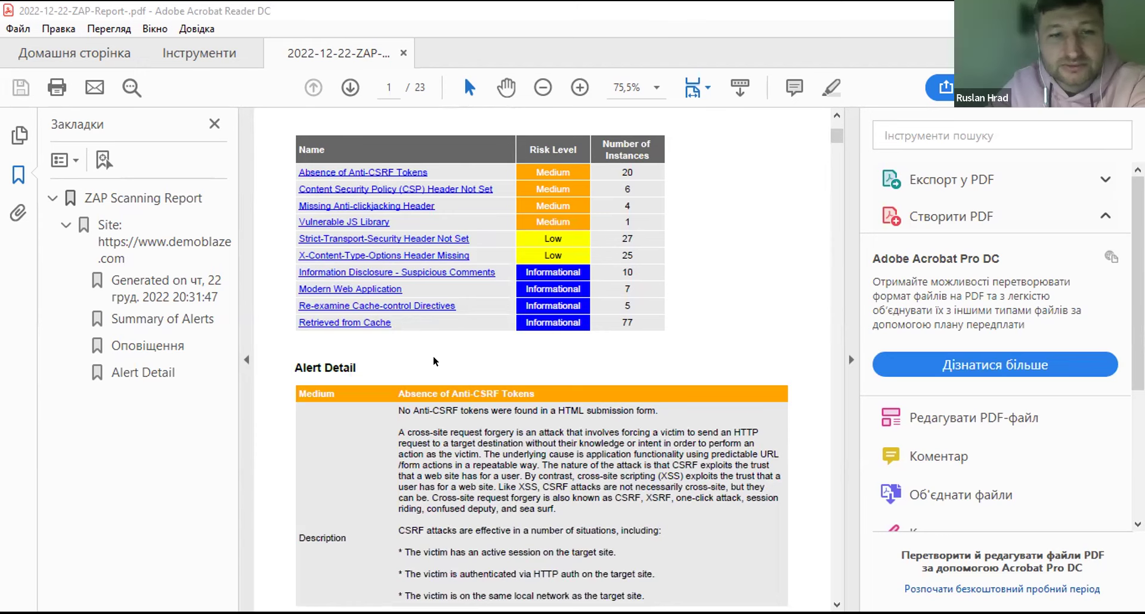
scroll(510, 367, "down", 1)
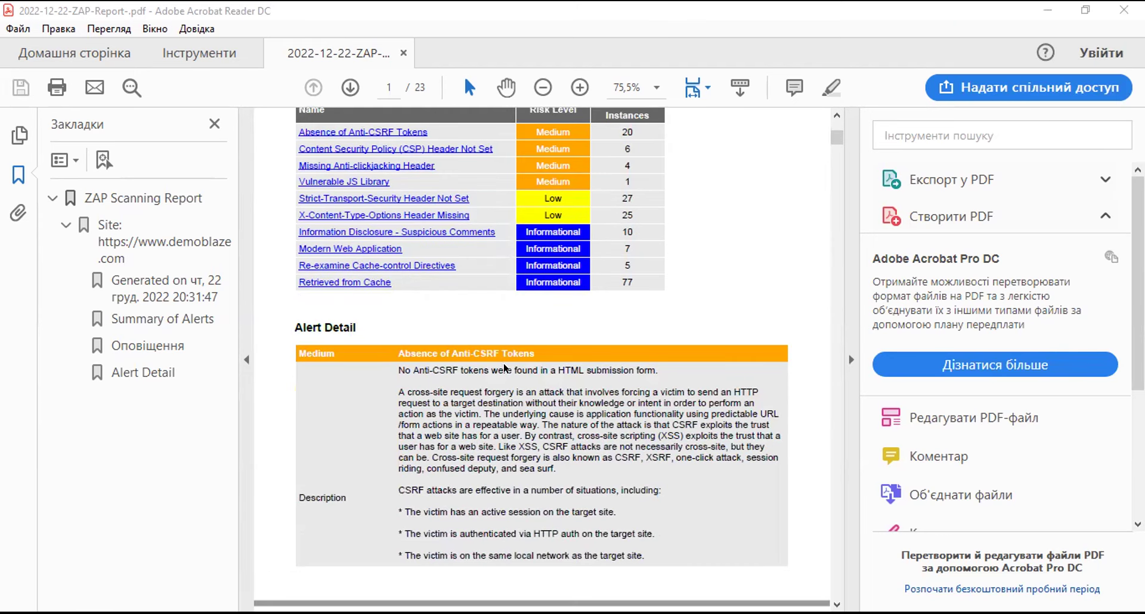
scroll(503, 363, "up", 2)
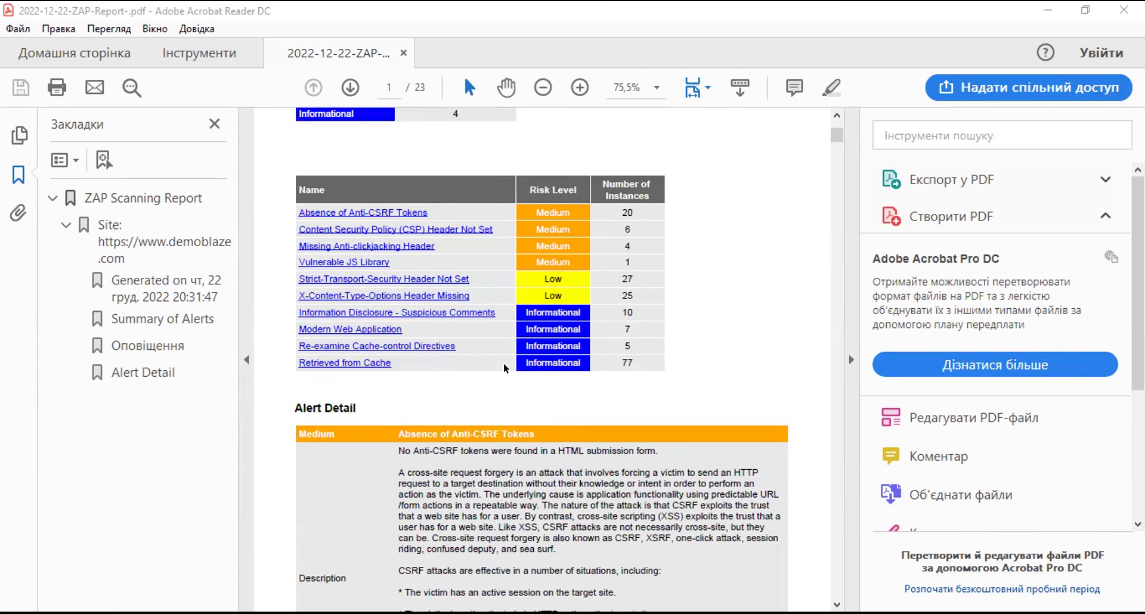
Read the Absence of Anti-CSRF Tokens alert description in the report, highlighting the situations in which CSRF attacks are effective
scroll(503, 363, "down", 2)
scroll(504, 362, "down", 5)
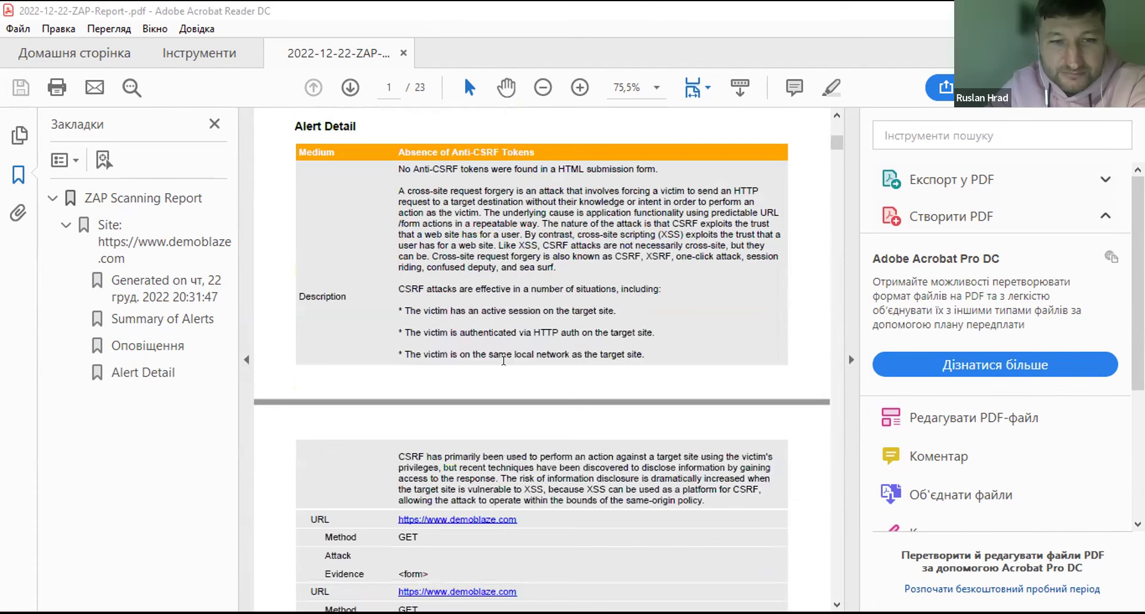
scroll(503, 360, "down", 3)
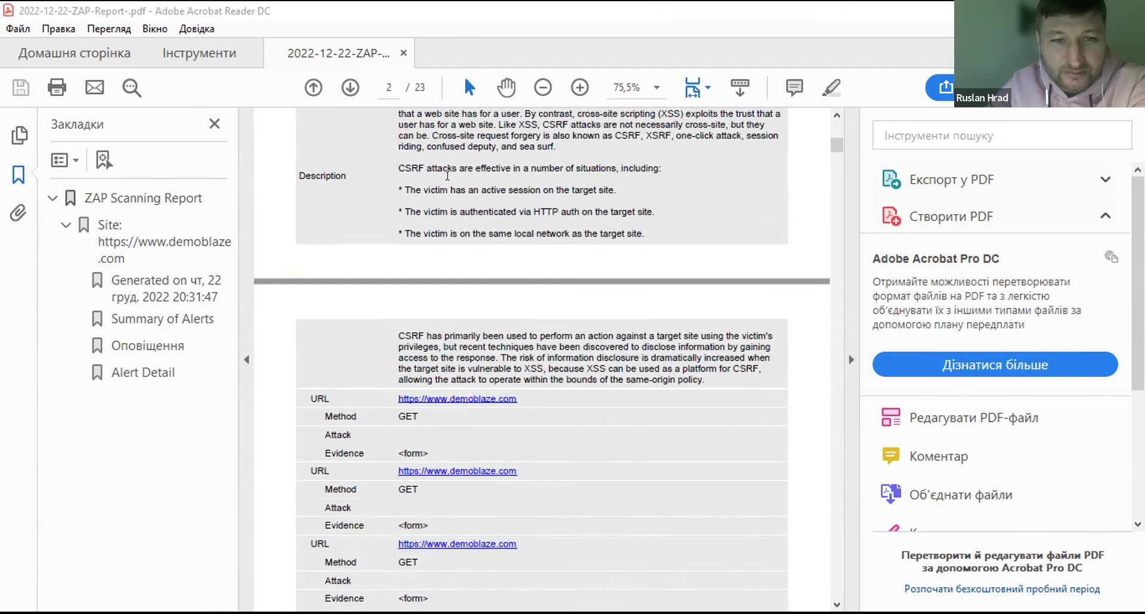
left_click_drag(385, 176, 684, 191)
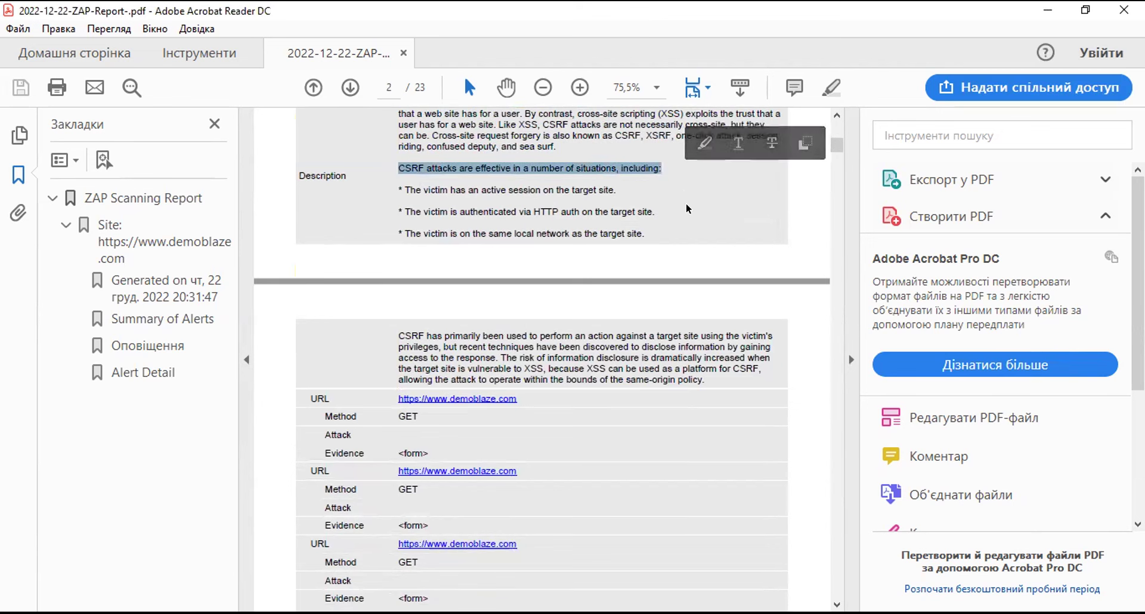
left_click(397, 185)
left_click_drag(381, 168, 645, 240)
left_click(398, 276)
scroll(397, 276, "up", 3)
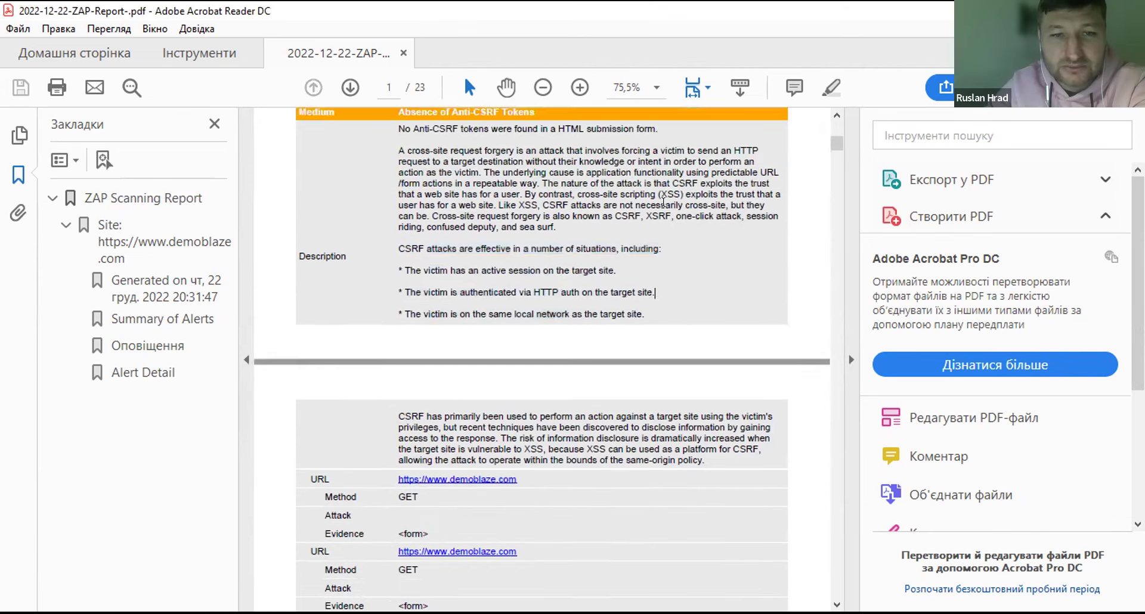
Select the Absence of Anti-CSRF Tokens description in the ZAP report and translate it from English into Russian with Reverso
left_click_drag(396, 169, 554, 268)
left_click(392, 170)
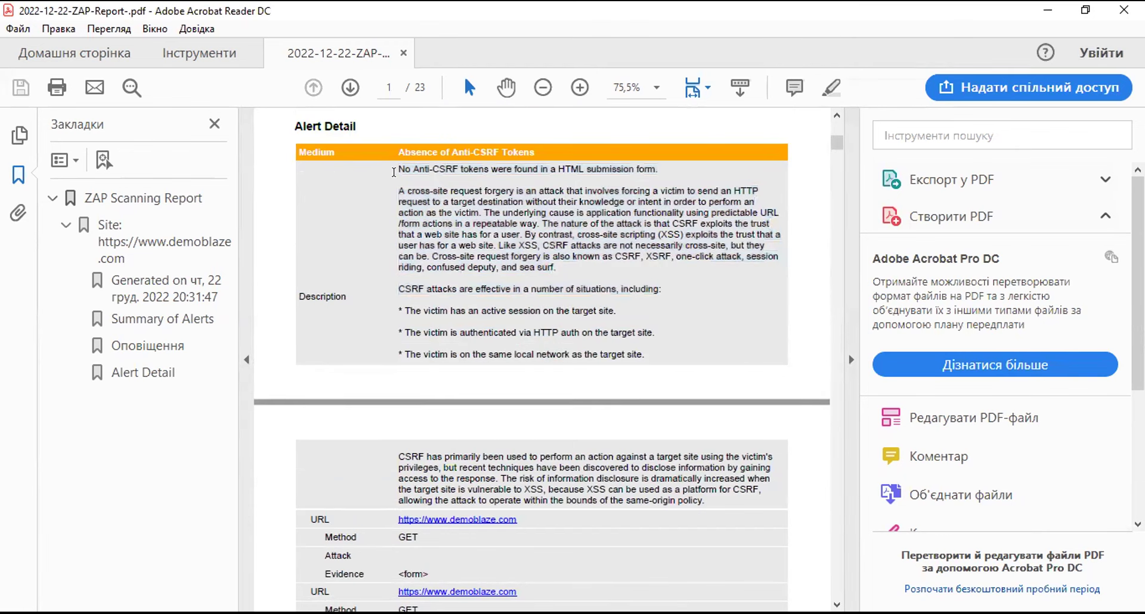
left_click_drag(392, 170, 770, 361)
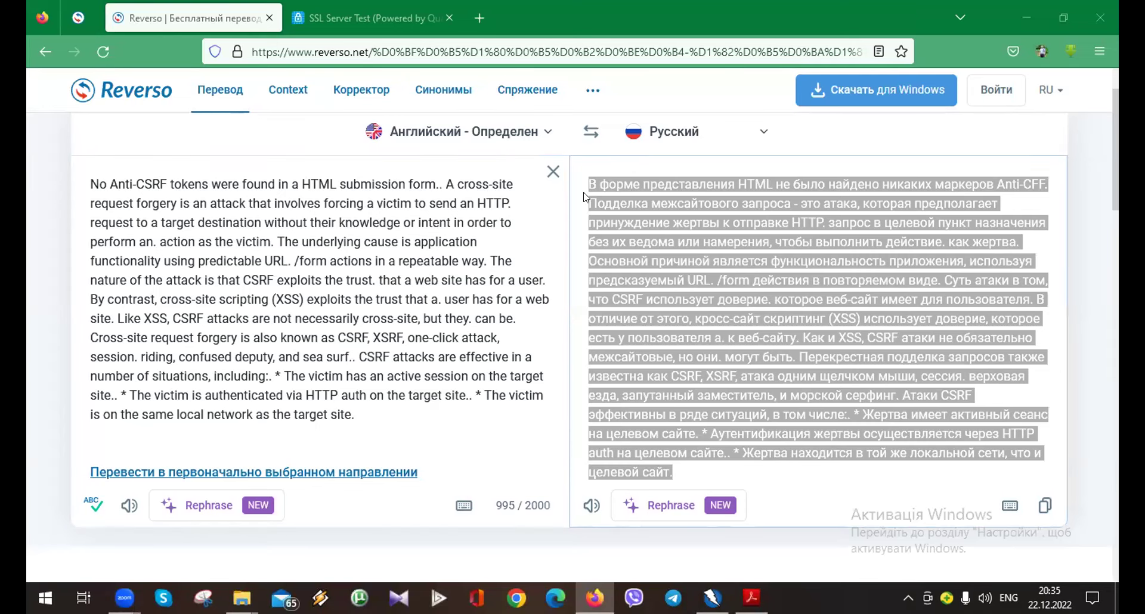
left_click(840, 338)
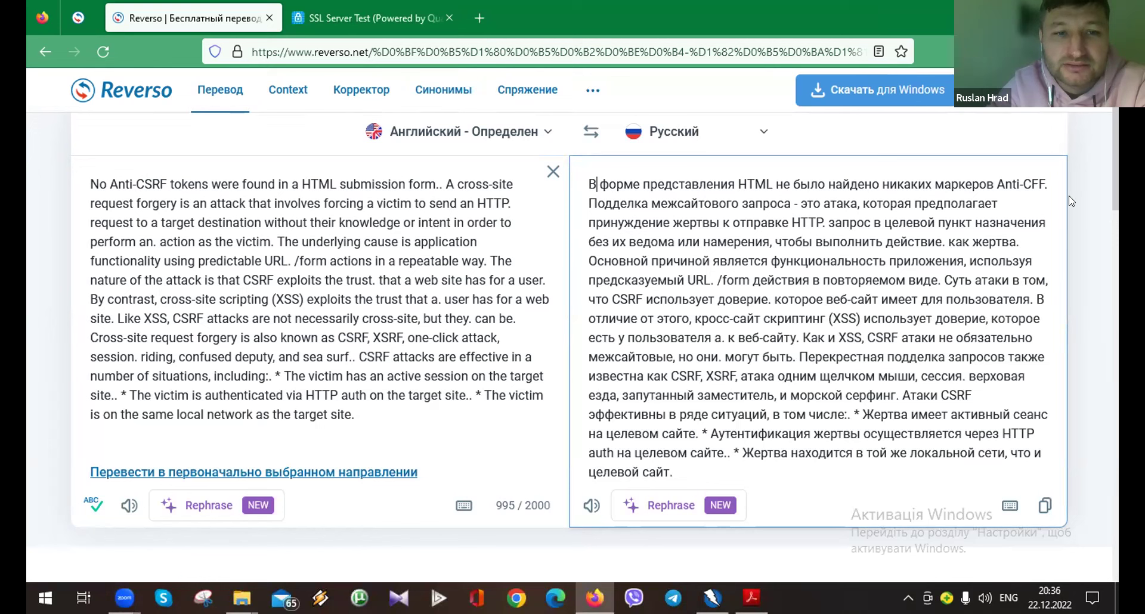
Copy the term Anti-CFF from the Russian translation and enter it as a search query in a new browser tab
left_click_drag(996, 182, 1039, 186)
key("ctrl+c")
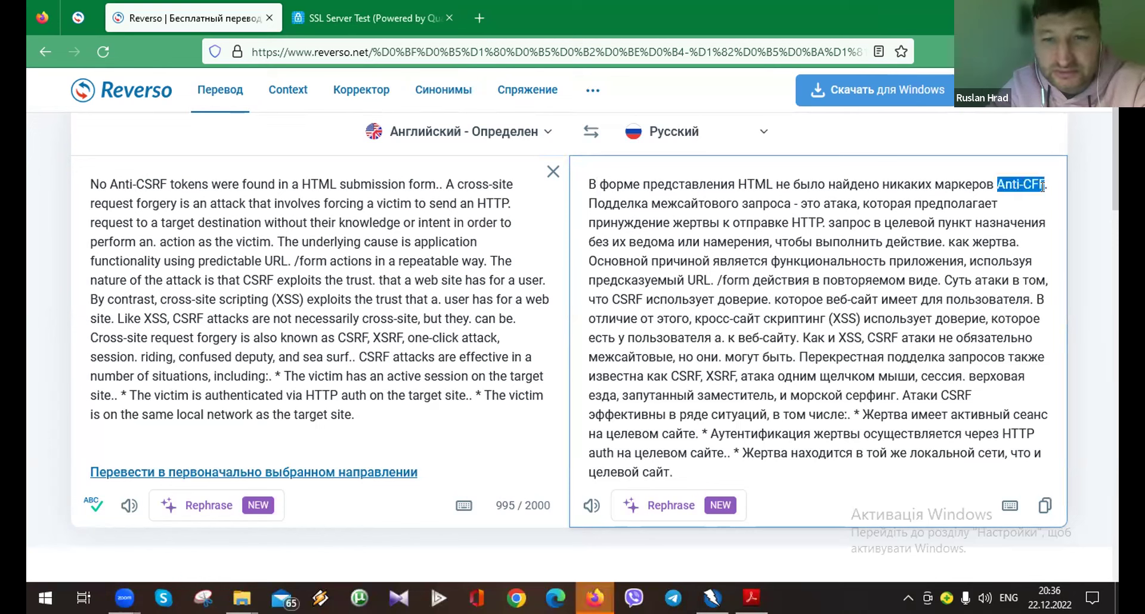
left_click(480, 22)
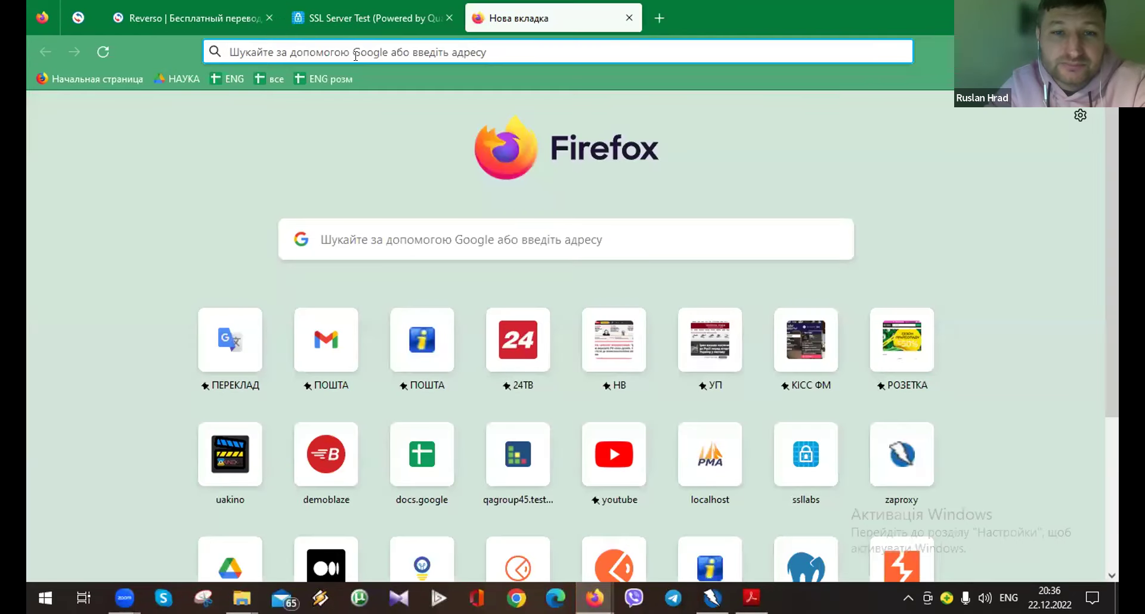
key("ctrl+v")
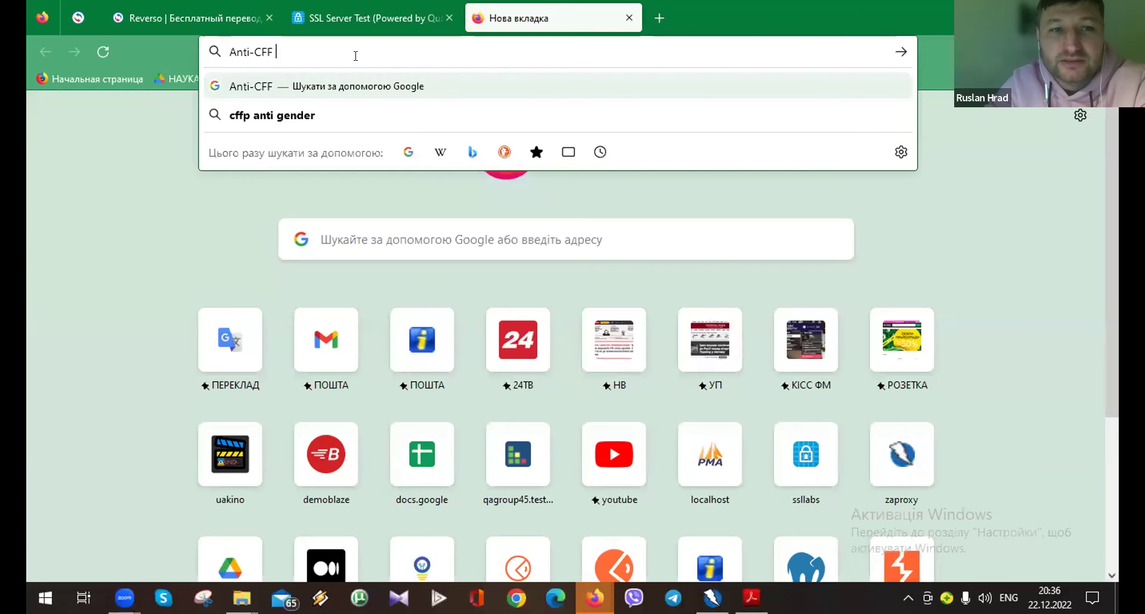
key("alt+shift")
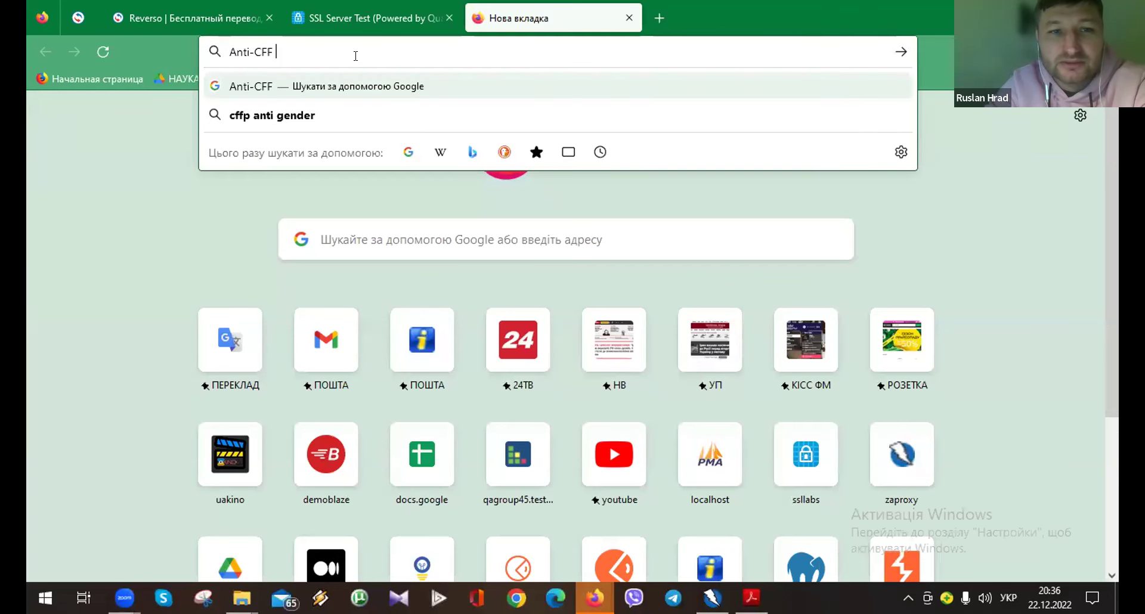
key("alt+shift")
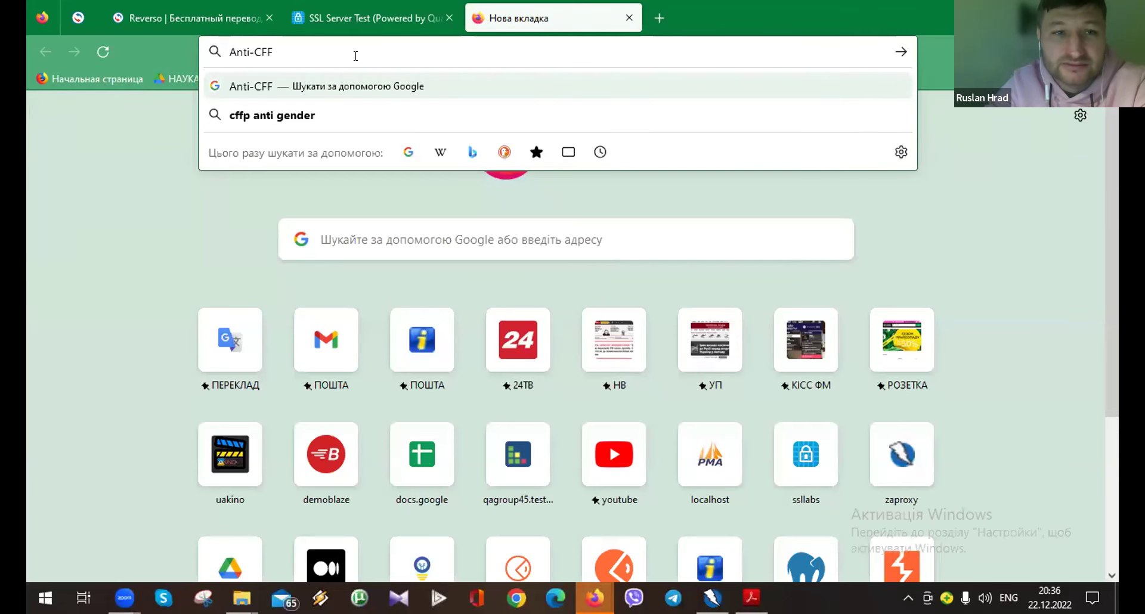
key("alt+shift")
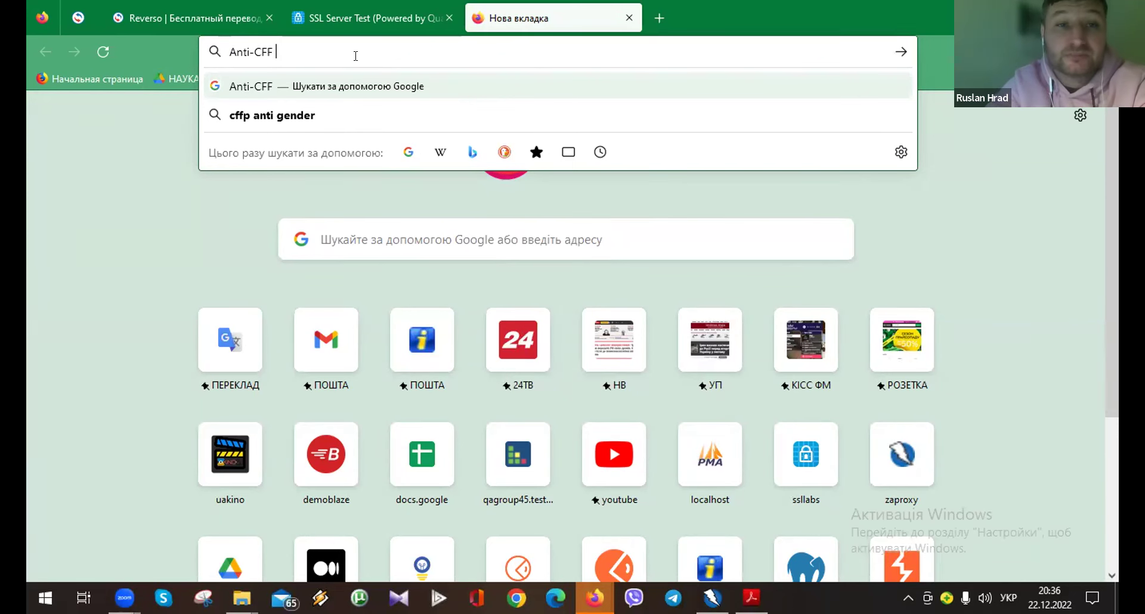
type("що це")
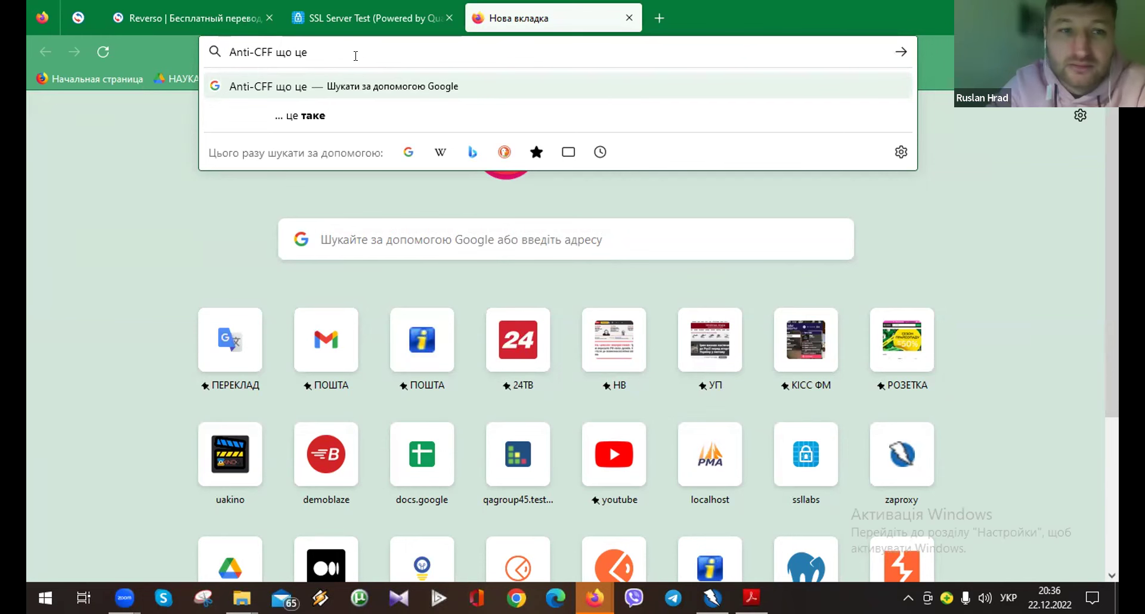
key("BackSpace")
key("BackSpace")
key("BackSpace")
key("BackSpace")
key("BackSpace")
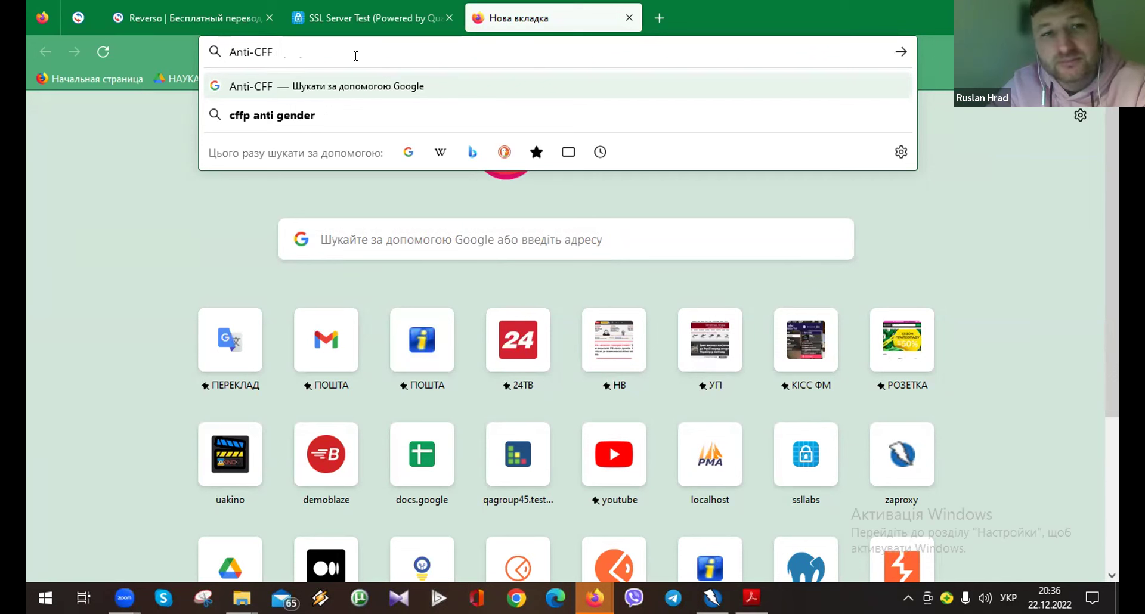
Return to the Reverso translation and read the passage on CSRF and XSS trust, highlighting the sentence on the essence of the attack
left_click(182, 13)
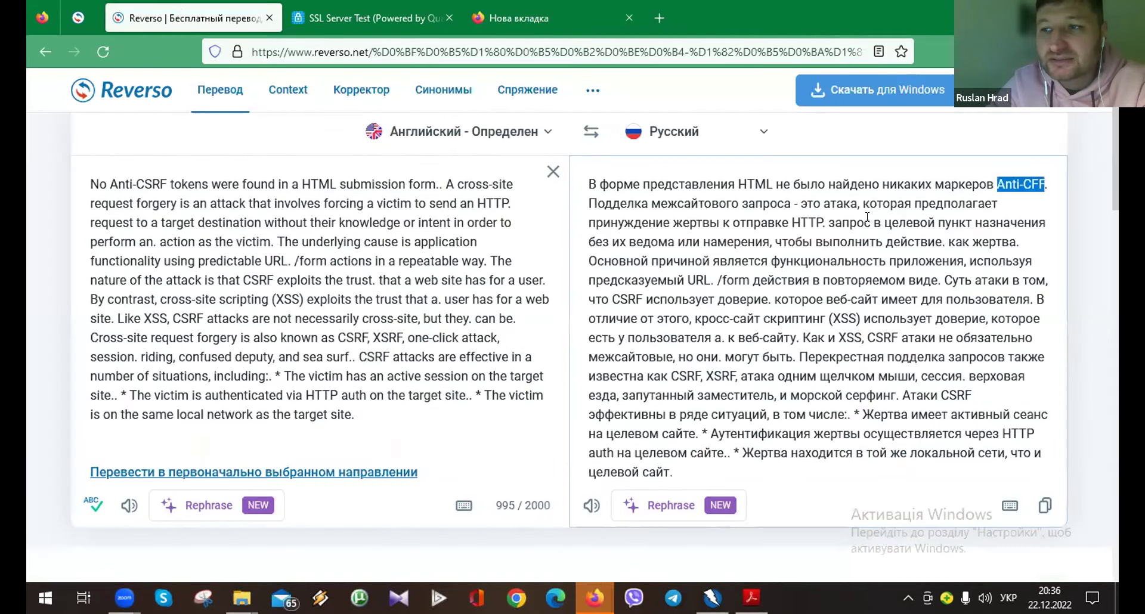
left_click(1029, 293)
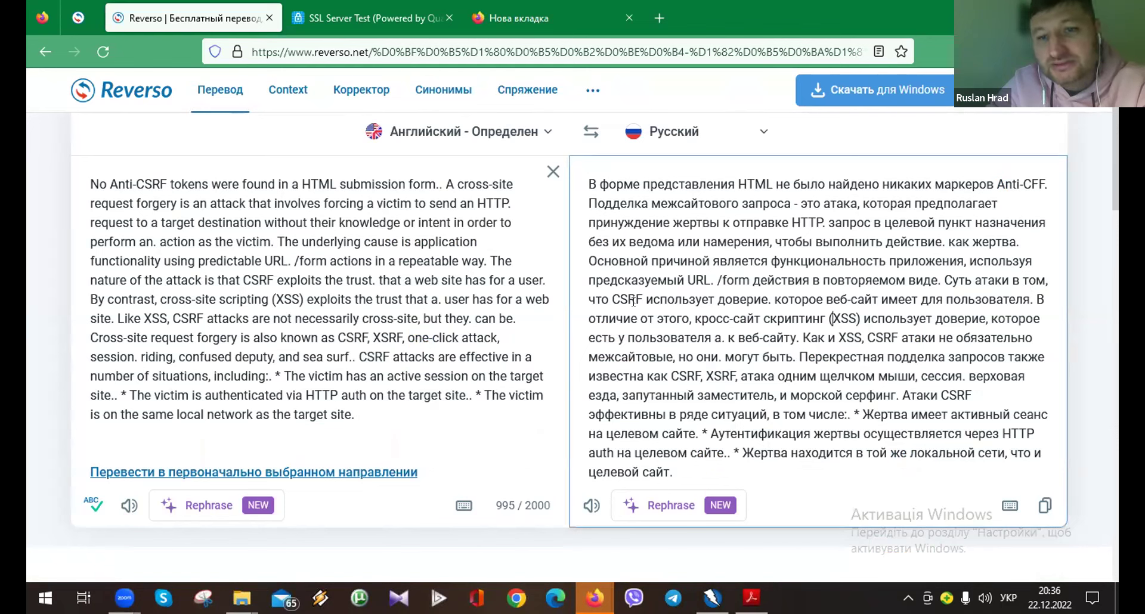
left_click_drag(635, 298, 857, 318)
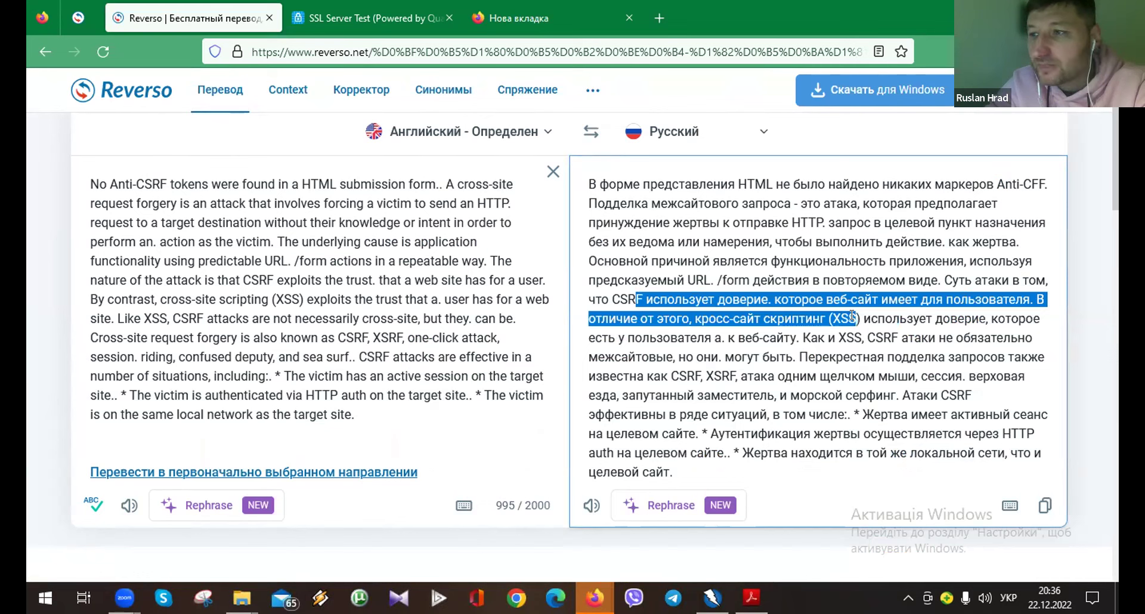
left_click(941, 279)
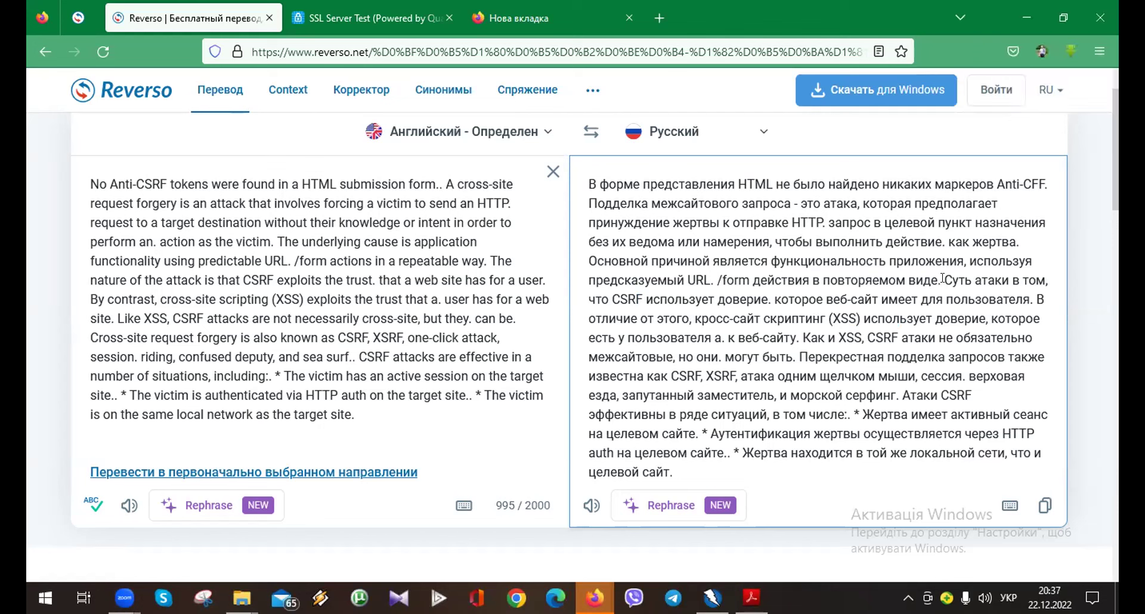
left_click_drag(943, 279, 677, 303)
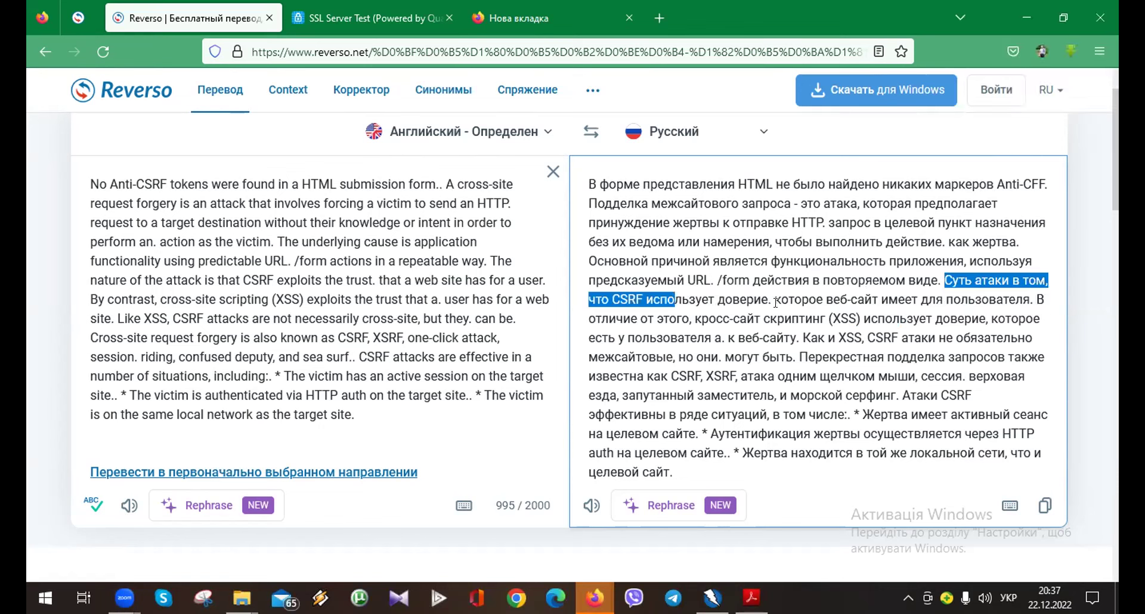
left_click_drag(779, 303, 1032, 295)
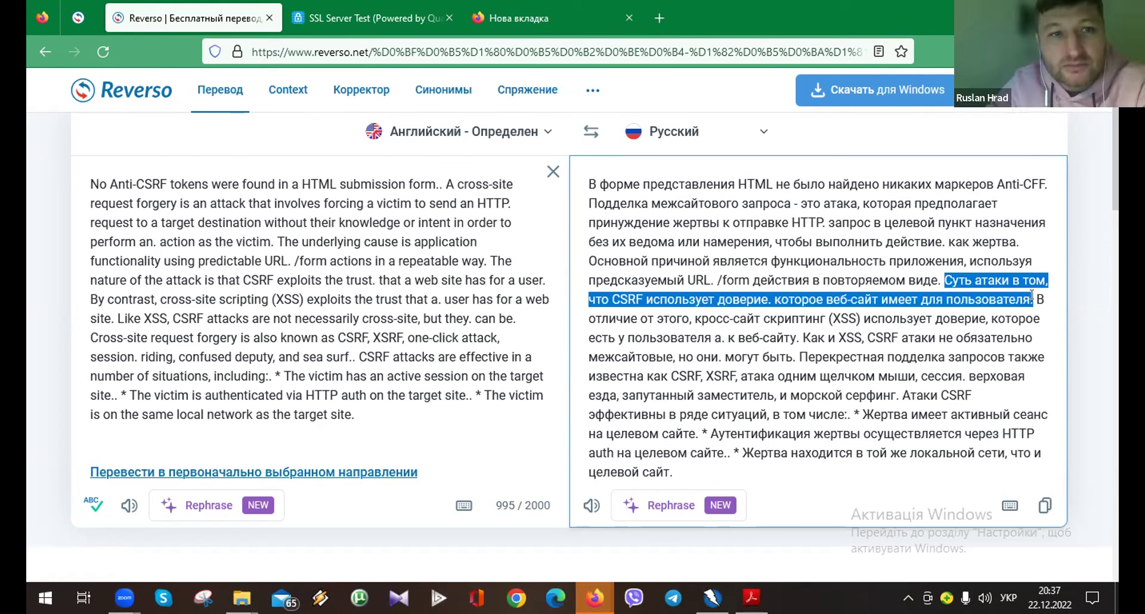
left_click(947, 296)
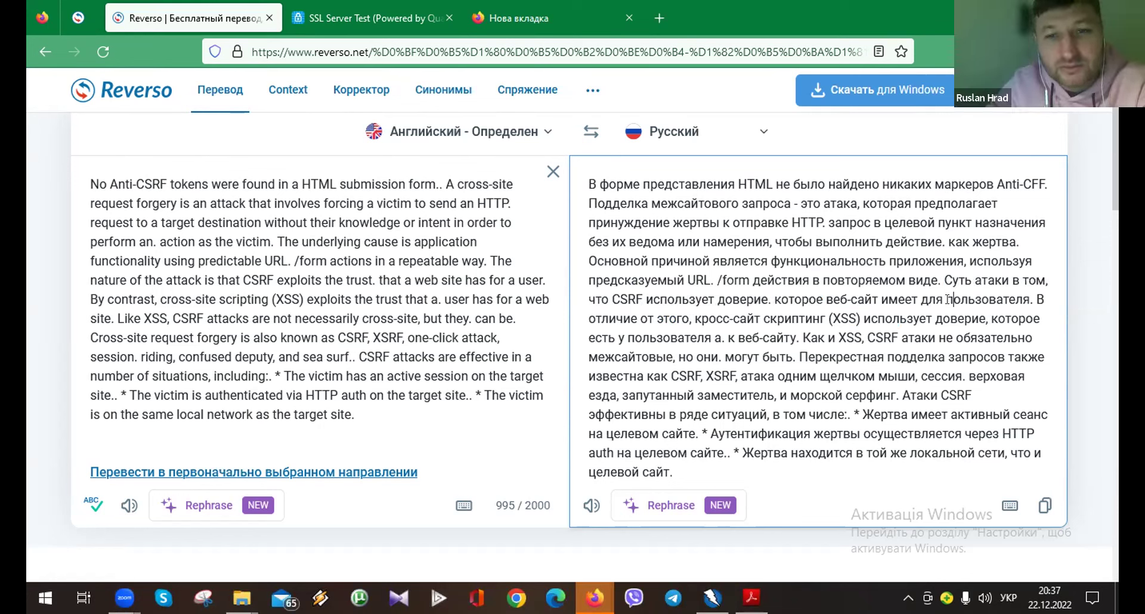